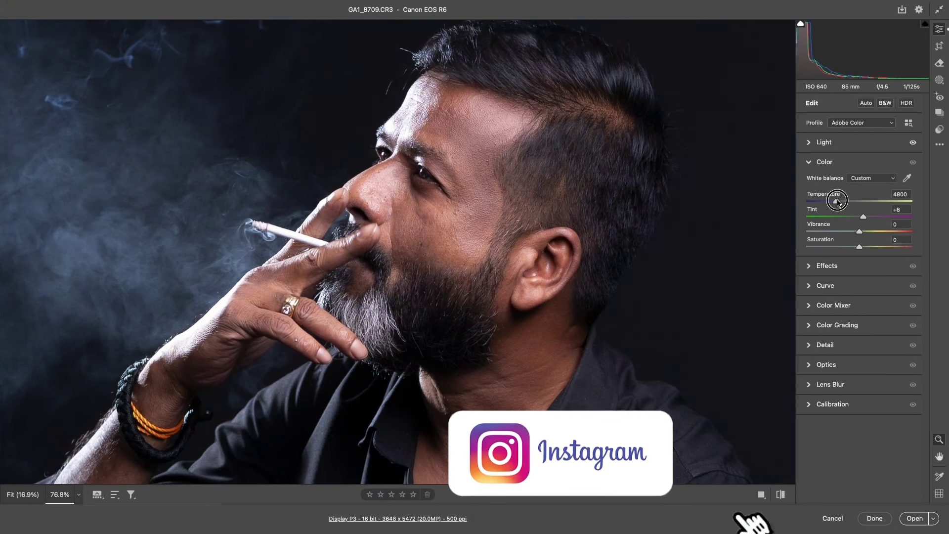
# Raise Shadows to +42, pull Highlights back to +5 and lift Blacks to +33
pyautogui.moveTo(861, 212)
pyautogui.mouseDown()
pyautogui.moveTo(881, 211)
pyautogui.moveTo(862, 196)
pyautogui.mouseUp()
pyautogui.moveTo(859, 241); pyautogui.dragTo(876, 241)
pyautogui.moveTo(452, 193); pyautogui.dragTo(635, 277)
# Nudge Exposure up to +0.45 in the Light panel
pyautogui.scroll(-5, 635, 276)
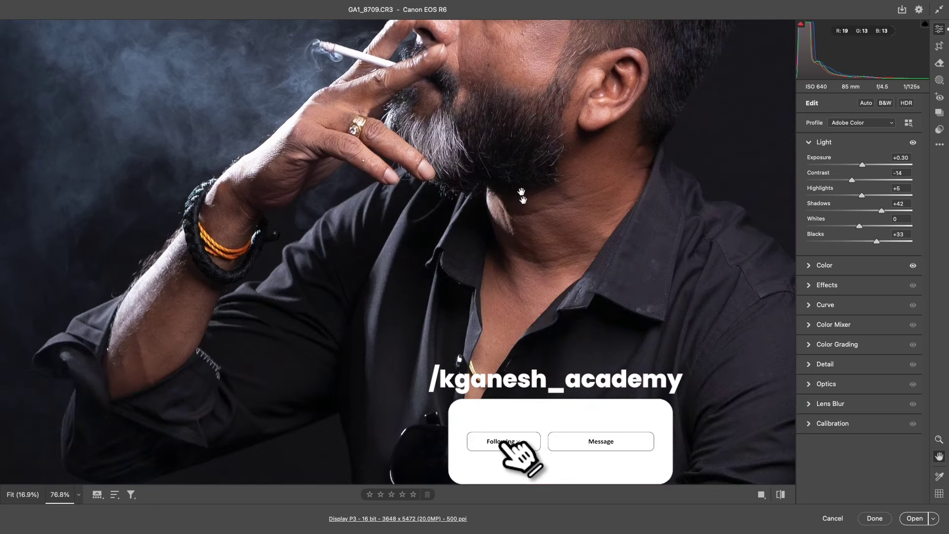
pyautogui.scroll(-5, 593, 257)
pyautogui.scroll(-5, 544, 232)
pyautogui.scroll(-3, 473, 201)
pyautogui.scroll(-5, 473, 201)
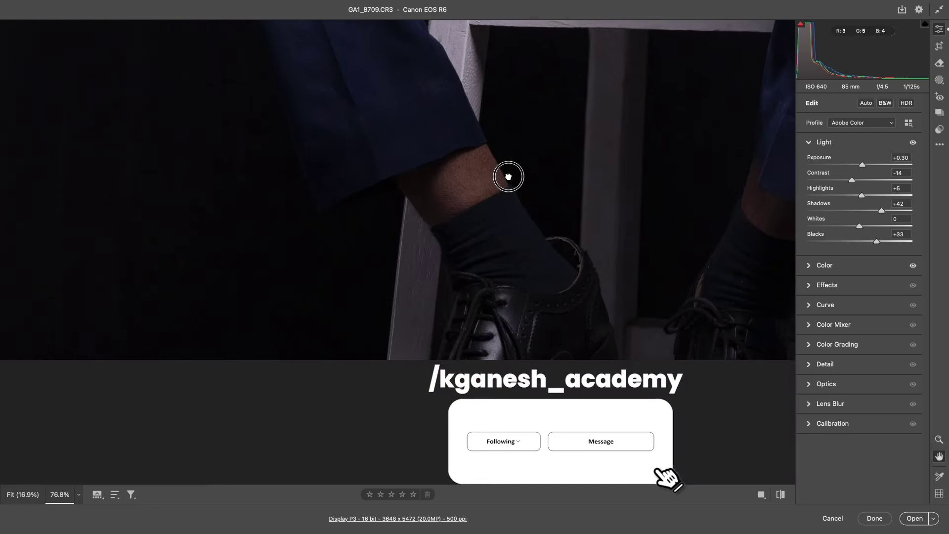
pyautogui.scroll(2, 508, 176)
pyautogui.scroll(10, 464, 310)
pyautogui.scroll(8, 457, 447)
pyautogui.scroll(8, 457, 448)
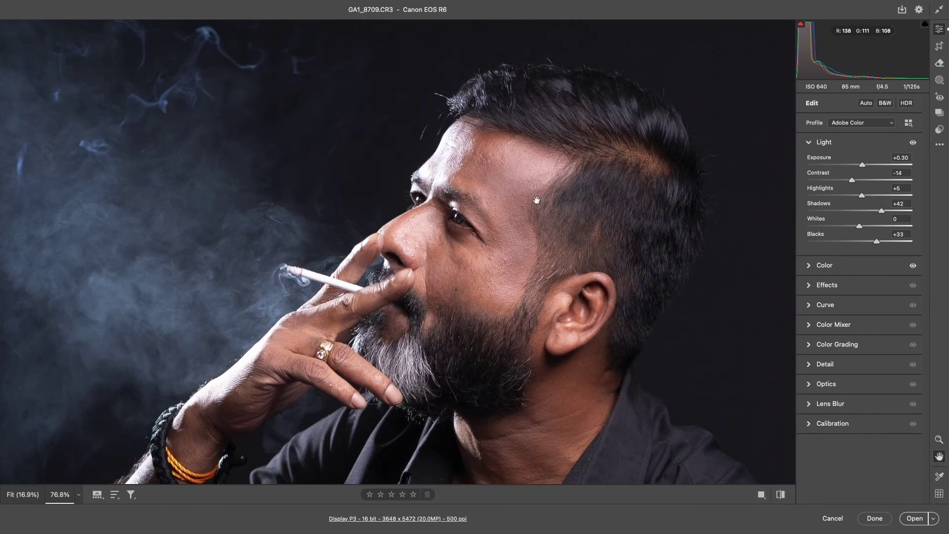
pyautogui.moveTo(863, 165); pyautogui.dragTo(866, 166)
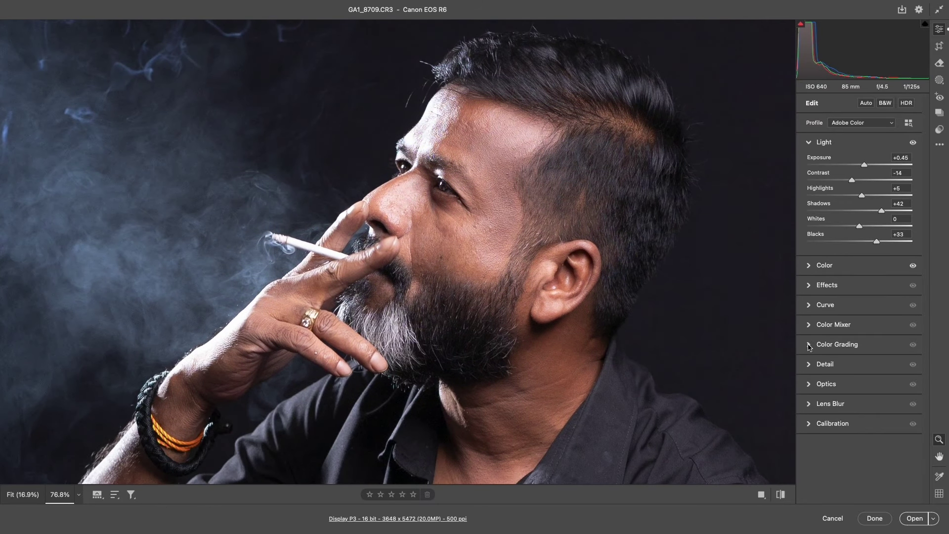
# Warm the shadows in Color Grading and compare the original and edited photo
pyautogui.click(809, 345)
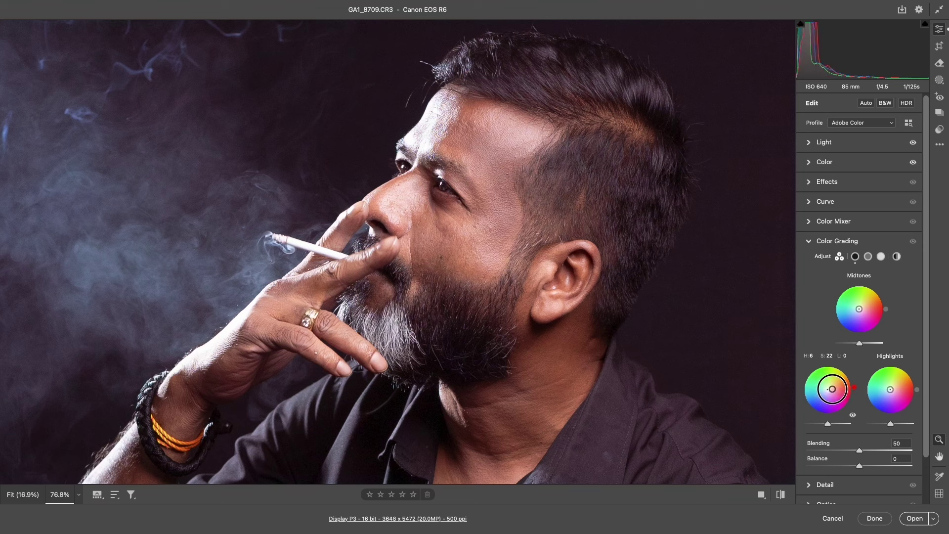
pyautogui.moveTo(831, 389); pyautogui.dragTo(831, 386)
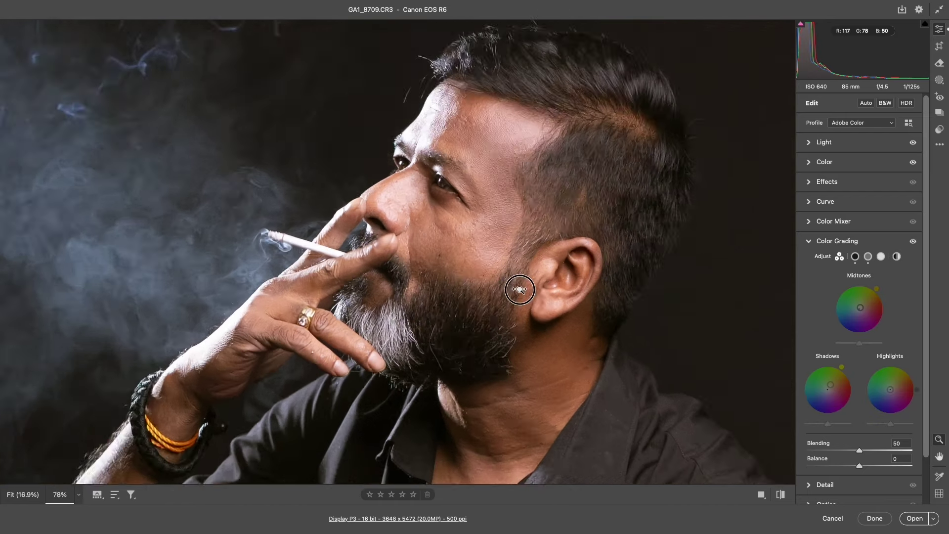
pyautogui.scroll(-3, 517, 281)
pyautogui.moveTo(419, 467)
pyautogui.mouseDown()
pyautogui.moveTo(517, 209)
pyautogui.moveTo(470, 282)
pyautogui.mouseUp()
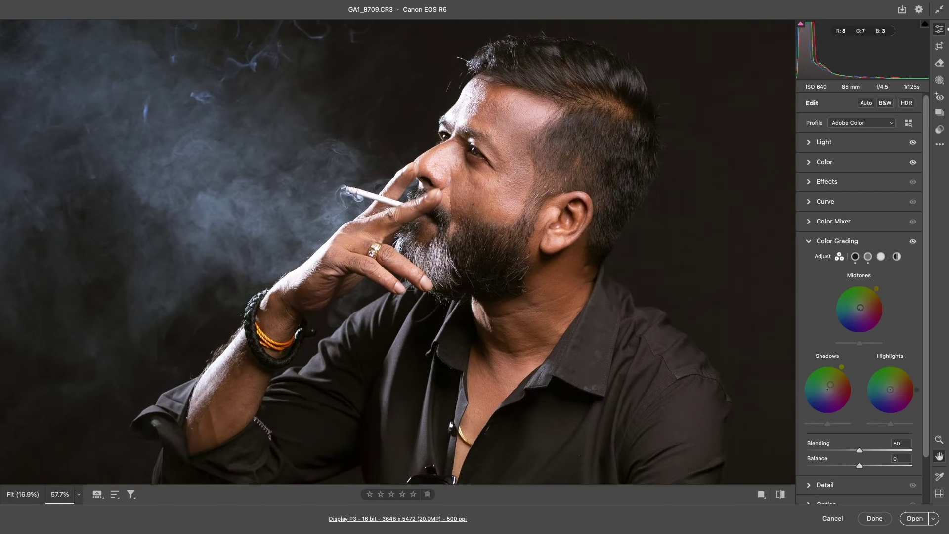
pyautogui.press('q')
# Set Exposure +0.60, Contrast -19, Highlights -1, then open the photo in Photoshop
pyautogui.scroll(2, 577, 282)
pyautogui.scroll(1, 676, 248)
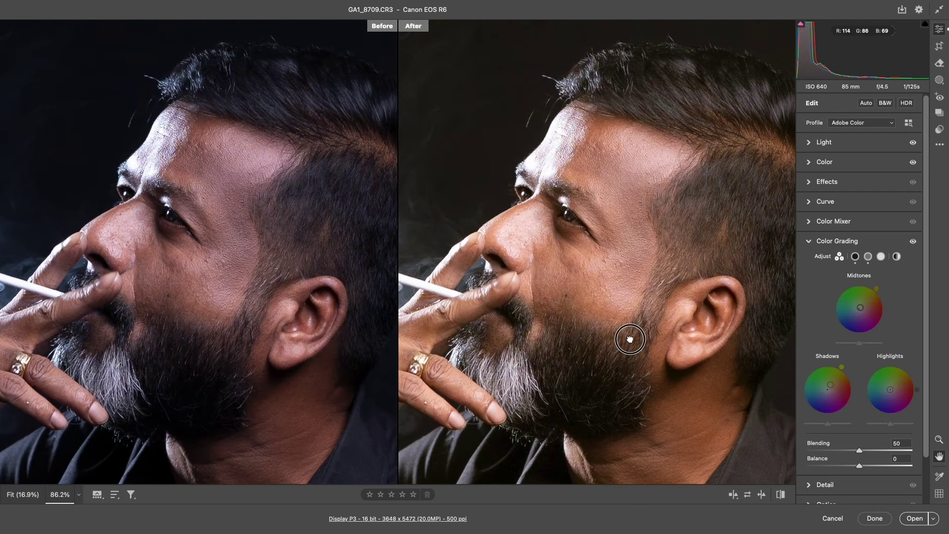
pyautogui.click(811, 142)
pyautogui.moveTo(860, 195)
pyautogui.mouseDown()
pyautogui.moveTo(850, 180)
pyautogui.moveTo(866, 165)
pyautogui.mouseUp()
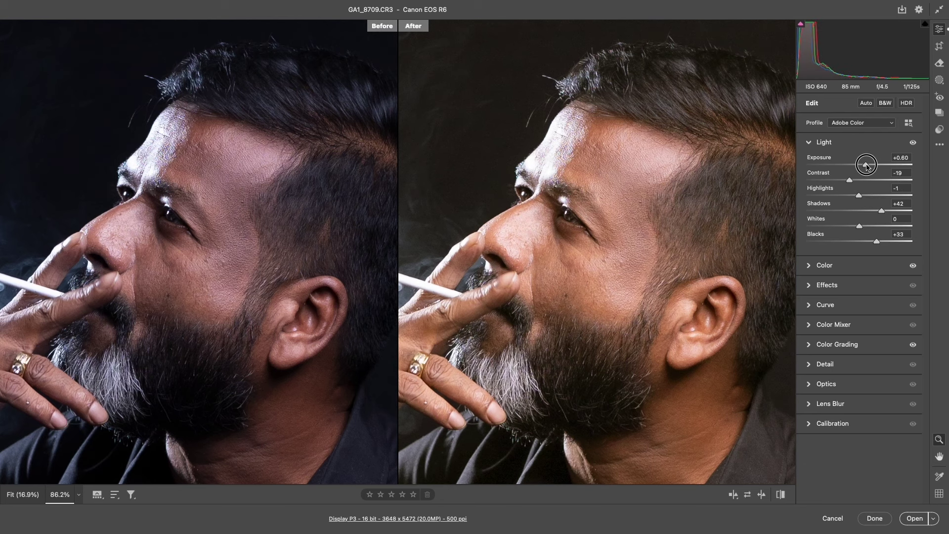
pyautogui.click(917, 522)
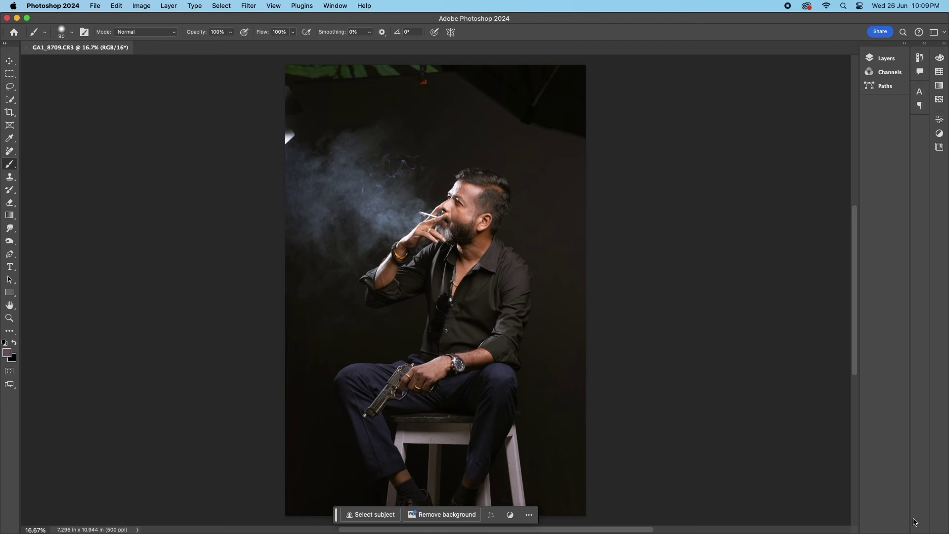
# Zoom in on the face and remove two cheek blemishes with the Remove Tool
pyautogui.press('z')
pyautogui.moveTo(455, 209); pyautogui.dragTo(534, 261)
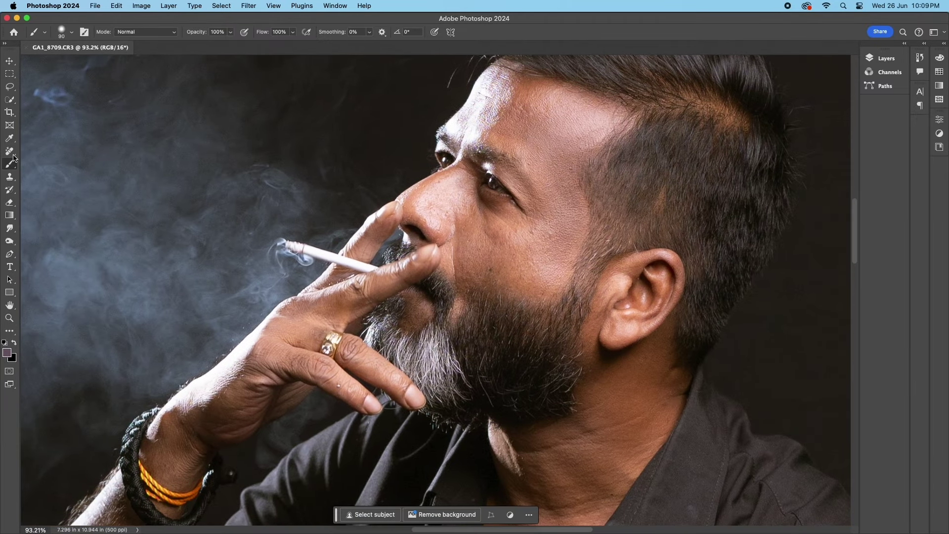
pyautogui.moveTo(11, 153); pyautogui.dragTo(47, 159)
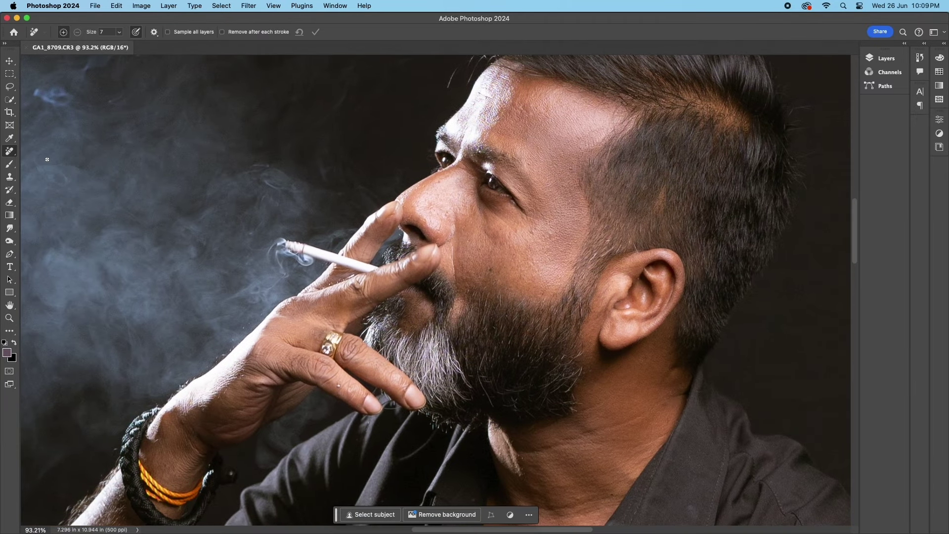
pyautogui.click(489, 270)
pyautogui.click(547, 238)
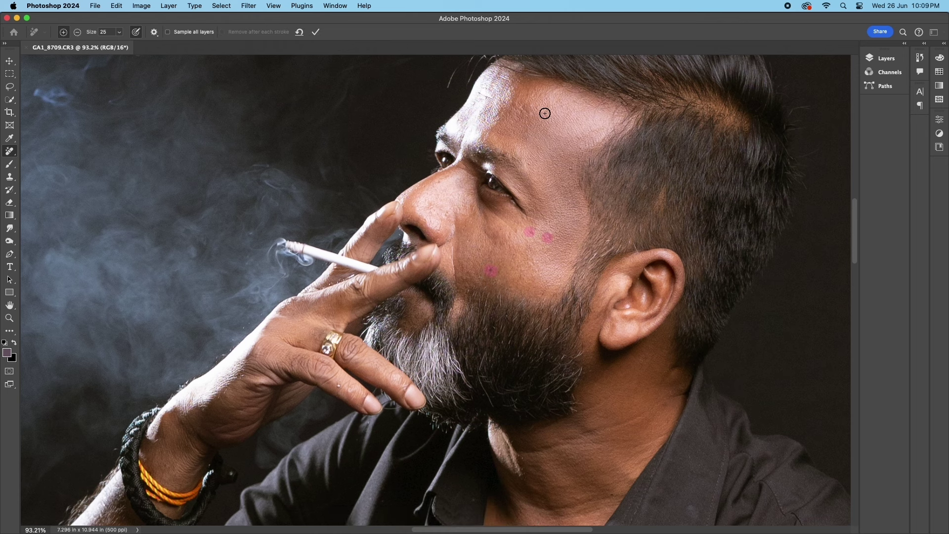
pyautogui.press('Return')
# Remove a blemish on the collar
pyautogui.scroll(-5, 509, 227)
pyautogui.moveTo(648, 301)
pyautogui.mouseDown()
pyautogui.moveTo(629, 354)
pyautogui.moveTo(653, 299)
pyautogui.mouseUp()
pyautogui.click(317, 32)
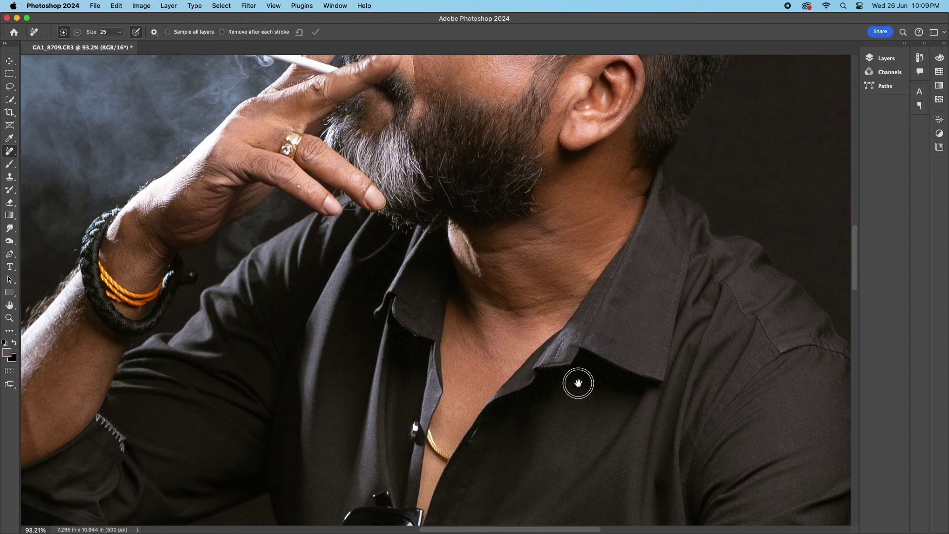
pyautogui.scroll(-6, 494, 346)
pyautogui.scroll(-2, 543, 222)
# Mark spots on the man's hand for removal
pyautogui.click(419, 355)
pyautogui.scroll(-4, 469, 370)
pyautogui.hscroll(-1, 470, 371)
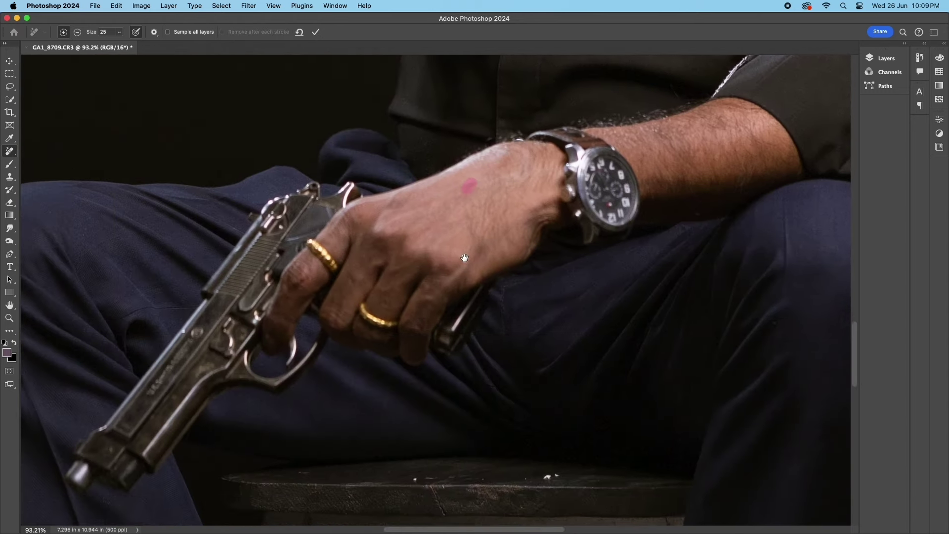
pyautogui.scroll(-2, 555, 406)
pyautogui.moveTo(428, 410); pyautogui.dragTo(448, 408)
pyautogui.scroll(-5, 445, 395)
pyautogui.scroll(-1, 470, 385)
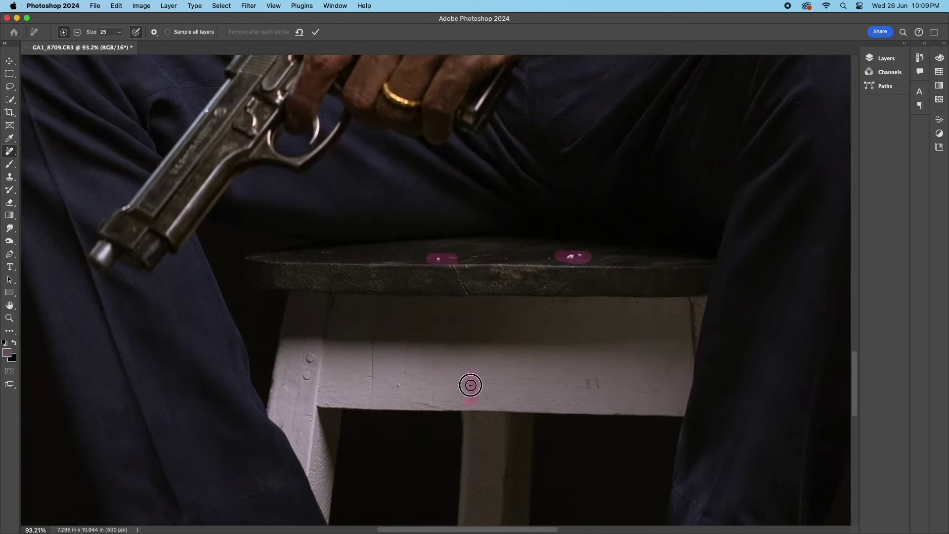
# Paint out the specks on the white stool and apply the removals
pyautogui.moveTo(450, 267); pyautogui.dragTo(472, 300)
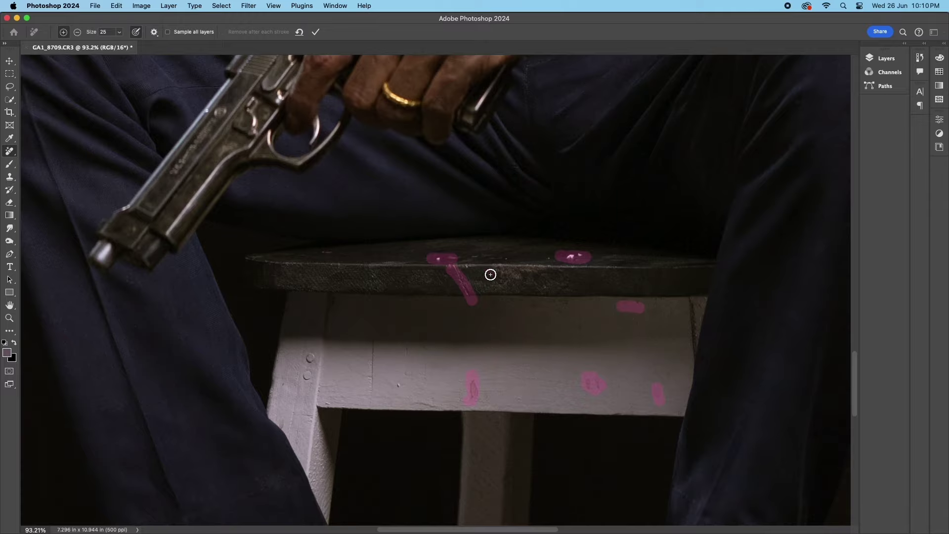
pyautogui.scroll(-5, 472, 173)
pyautogui.scroll(-5, 469, 198)
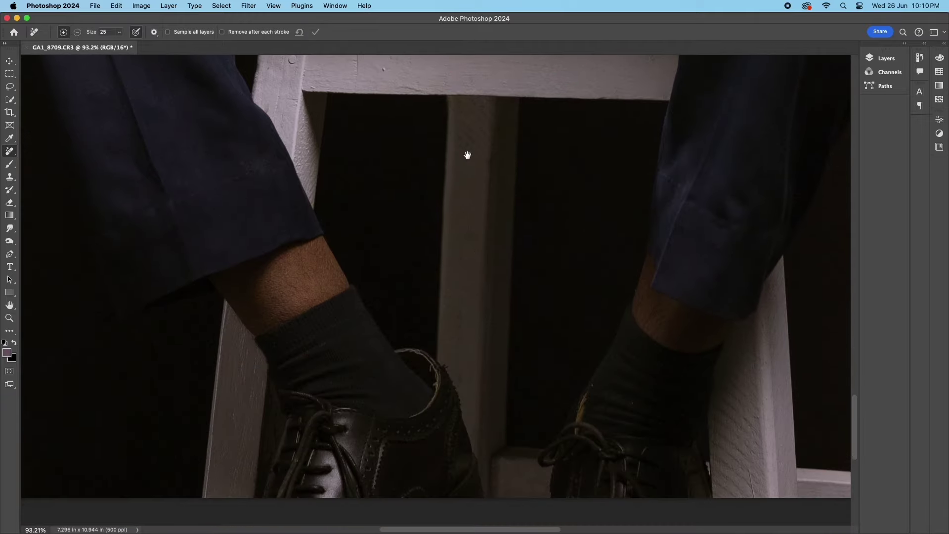
pyautogui.scroll(-5, 470, 139)
pyautogui.press('Return')
# Remove a spot on the neck
pyautogui.scroll(15, 500, 384)
pyautogui.scroll(3, 500, 383)
pyautogui.scroll(5, 501, 296)
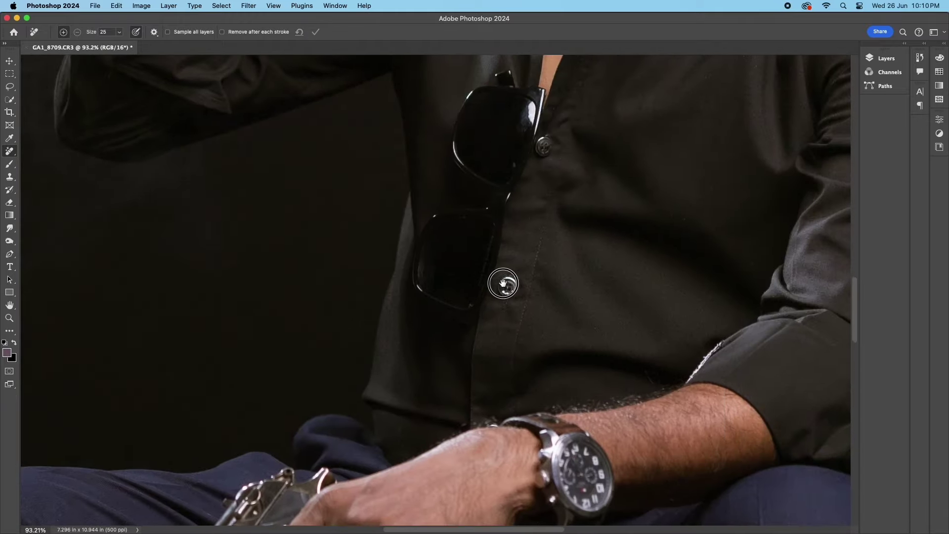
pyautogui.scroll(5, 502, 282)
pyautogui.scroll(5, 569, 322)
pyautogui.click(707, 364)
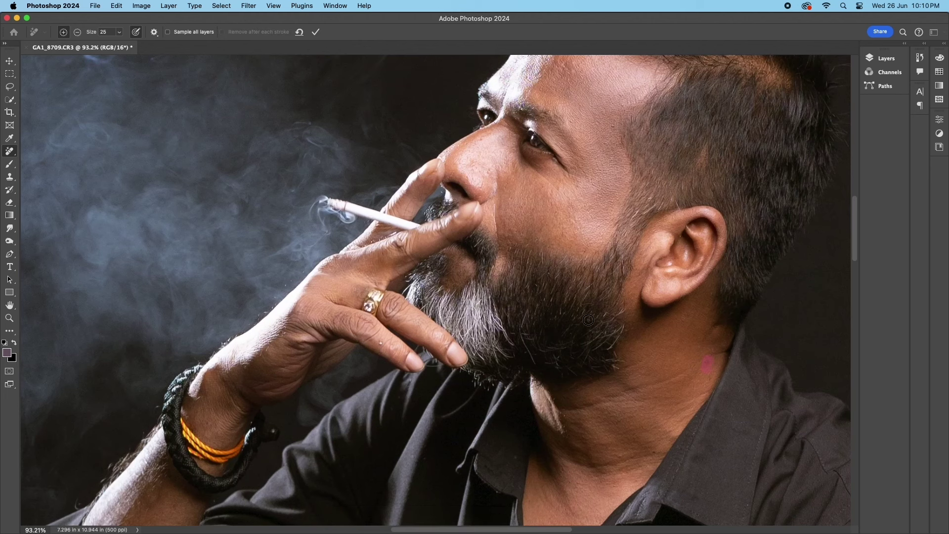
pyautogui.click(317, 34)
# Remove a blemish on the forehead
pyautogui.scroll(5, 509, 197)
pyautogui.moveTo(506, 210); pyautogui.dragTo(516, 188)
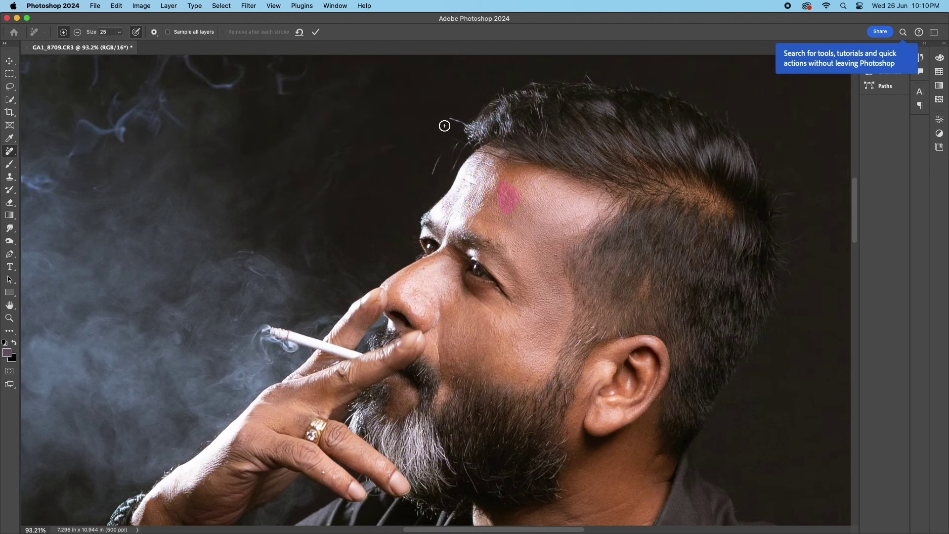
pyautogui.click(317, 32)
pyautogui.scroll(-3, 396, 297)
pyautogui.scroll(-3, 395, 296)
# Remove a spot on the finger and another cheek blemish
pyautogui.click(378, 338)
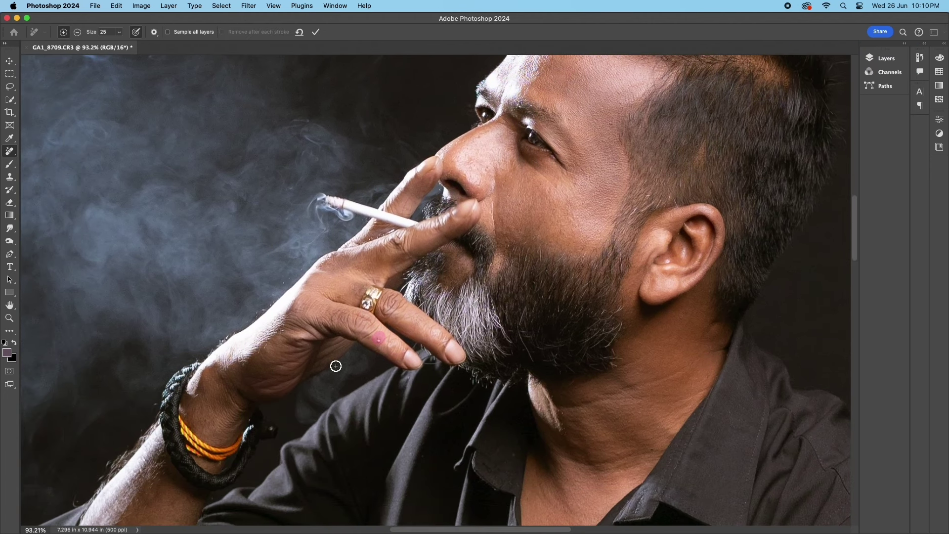
pyautogui.click(317, 32)
pyautogui.moveTo(561, 200); pyautogui.dragTo(576, 187)
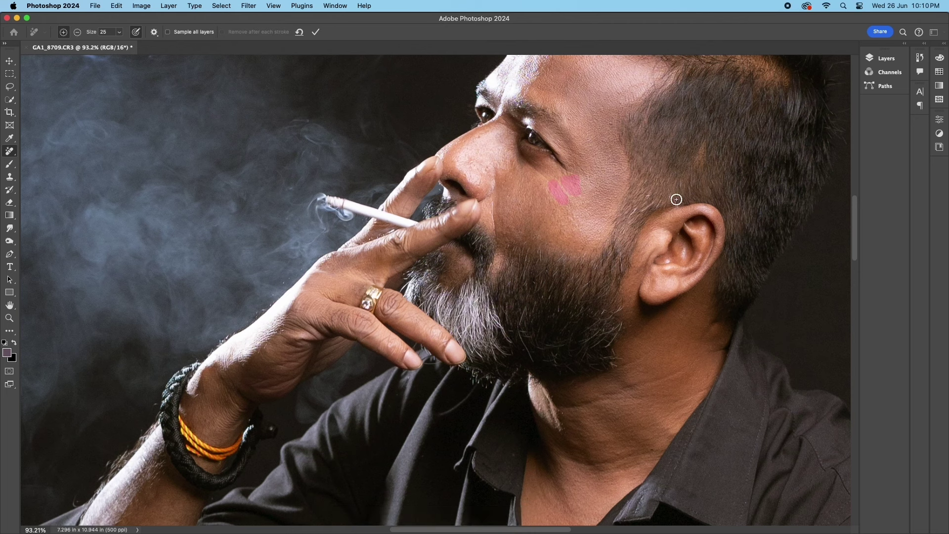
pyautogui.click(316, 32)
# Remove a blemish at the forehead edge
pyautogui.scroll(3, 519, 237)
pyautogui.scroll(3, 519, 238)
pyautogui.moveTo(423, 170); pyautogui.dragTo(447, 139)
pyautogui.click(315, 34)
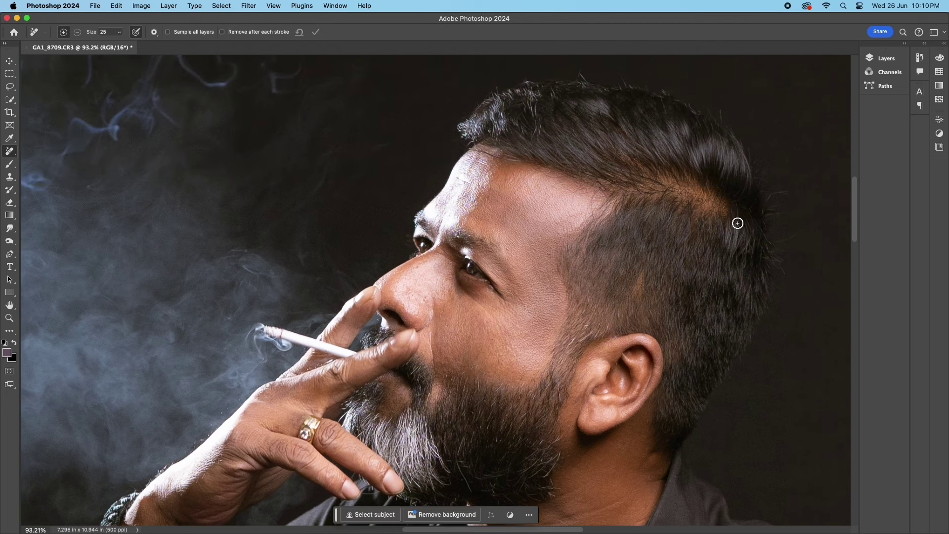
# Fit the image on screen and start brushing out the stray light at the left edge
pyautogui.scroll(-3, 735, 221)
pyautogui.scroll(-3, 642, 232)
pyautogui.scroll(-3, 582, 239)
pyautogui.scroll(-3, 499, 358)
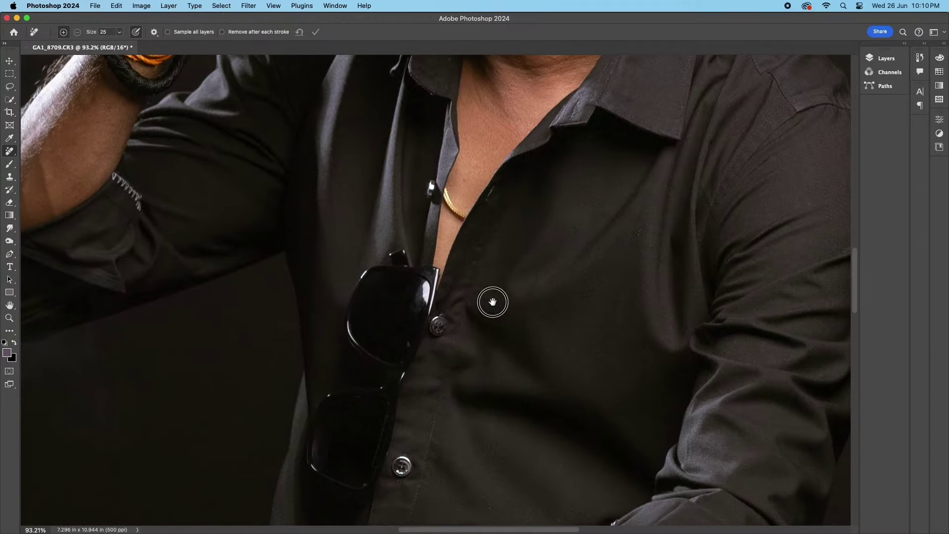
pyautogui.scroll(-4, 491, 320)
pyautogui.scroll(4, 492, 258)
pyautogui.hscroll(-4, 491, 258)
pyautogui.scroll(1, 494, 248)
pyautogui.press('super+0')
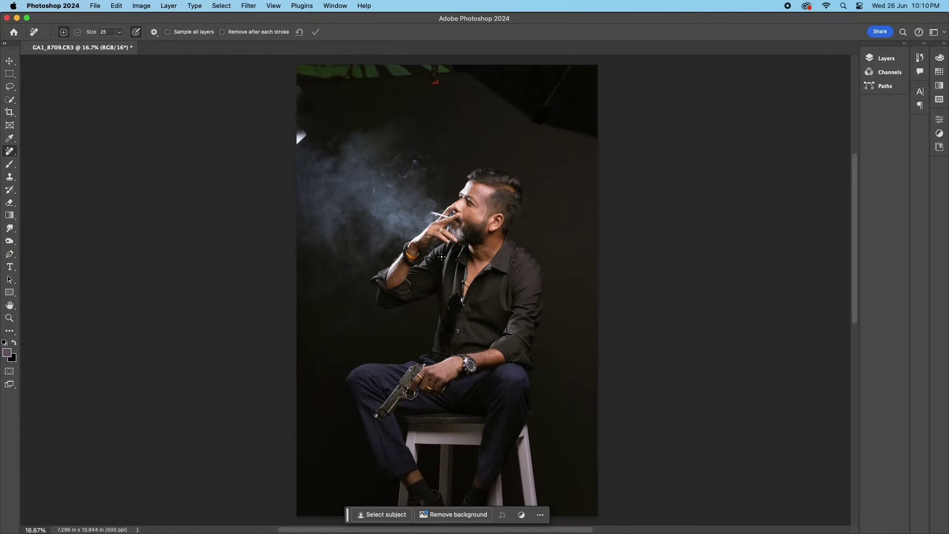
pyautogui.click(300, 134)
pyautogui.press(']')
pyautogui.press(']')
# Remove the umbrella and studio lights along the top edge
pyautogui.moveTo(324, 74)
pyautogui.mouseDown()
pyautogui.moveTo(576, 129)
pyautogui.moveTo(343, 55)
pyautogui.mouseUp()
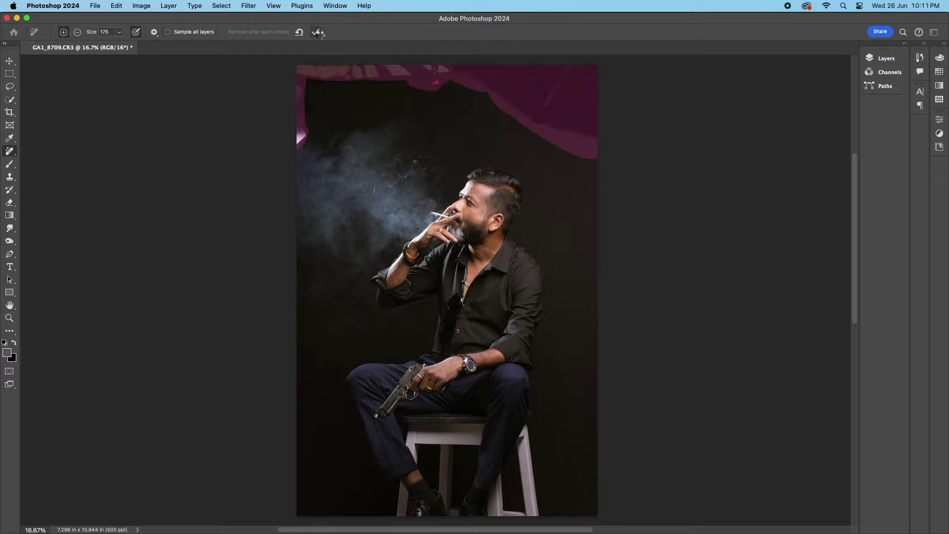
pyautogui.click(316, 32)
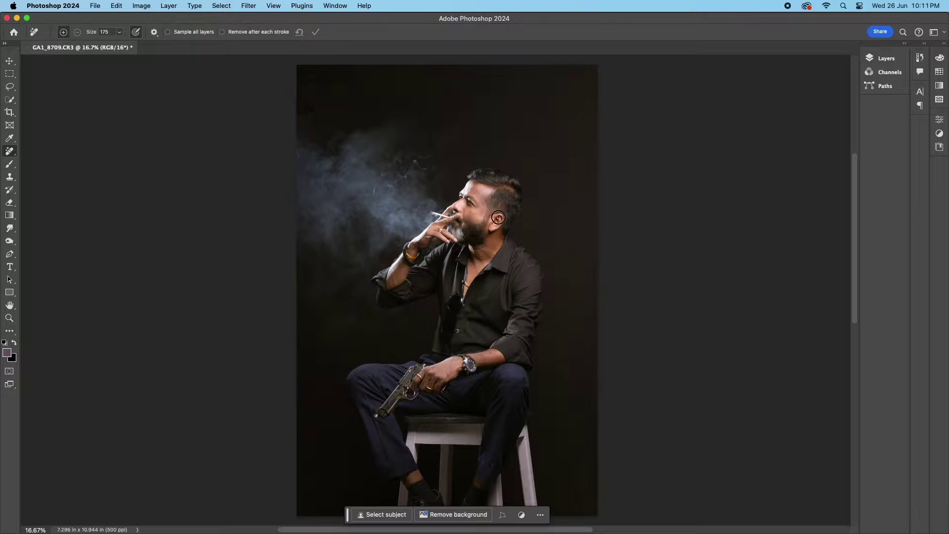
pyautogui.scroll(5, 498, 217)
# Fill the thin hair patch with Generative Fill's second variation and merge it into Background
pyautogui.press('l')
pyautogui.moveTo(617, 206)
pyautogui.mouseDown()
pyautogui.moveTo(518, 150)
pyautogui.moveTo(616, 212)
pyautogui.mouseUp()
pyautogui.click(489, 242)
pyautogui.click(655, 243)
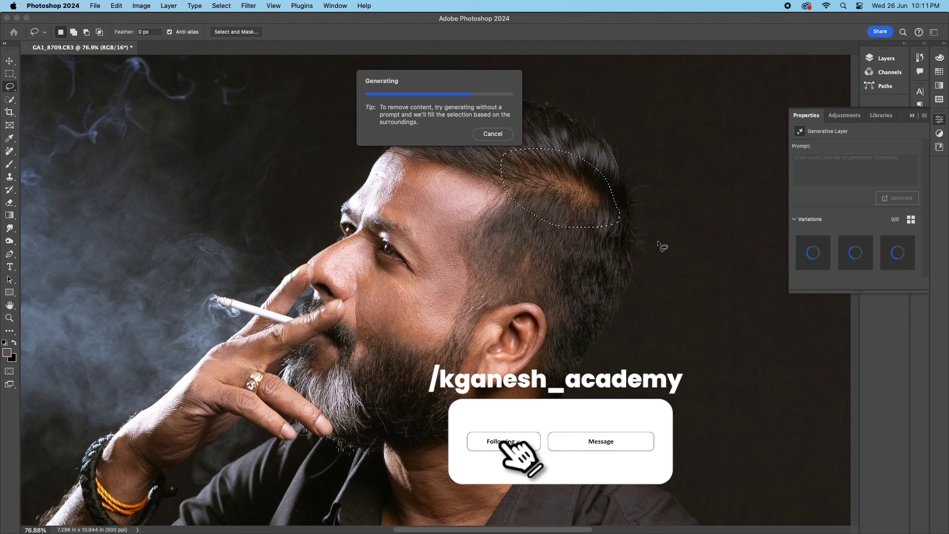
pyautogui.click(857, 253)
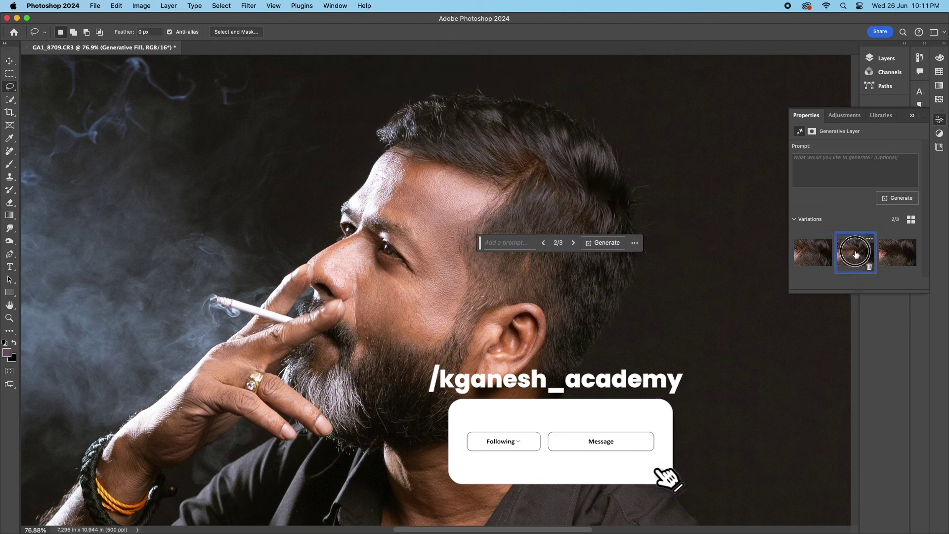
pyautogui.click(883, 59)
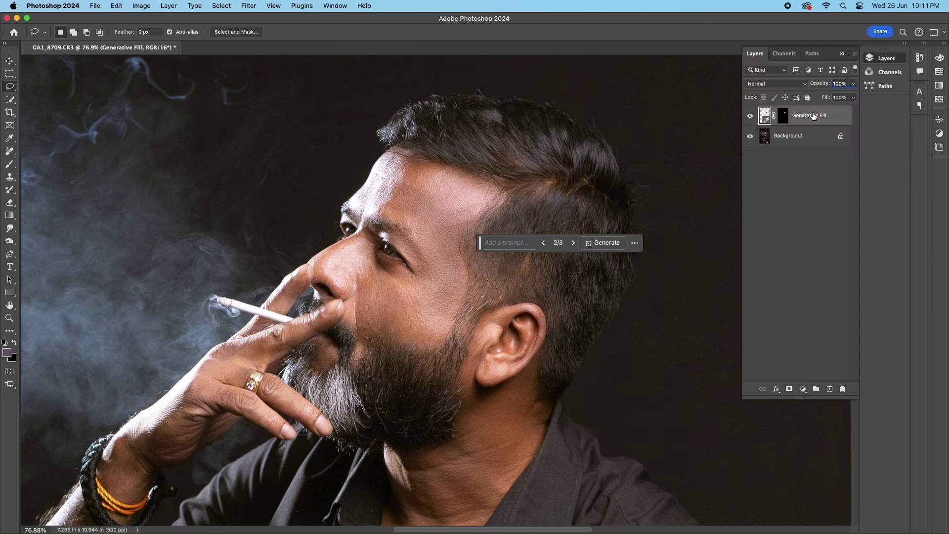
pyautogui.hotkey('ctrl', 'e')
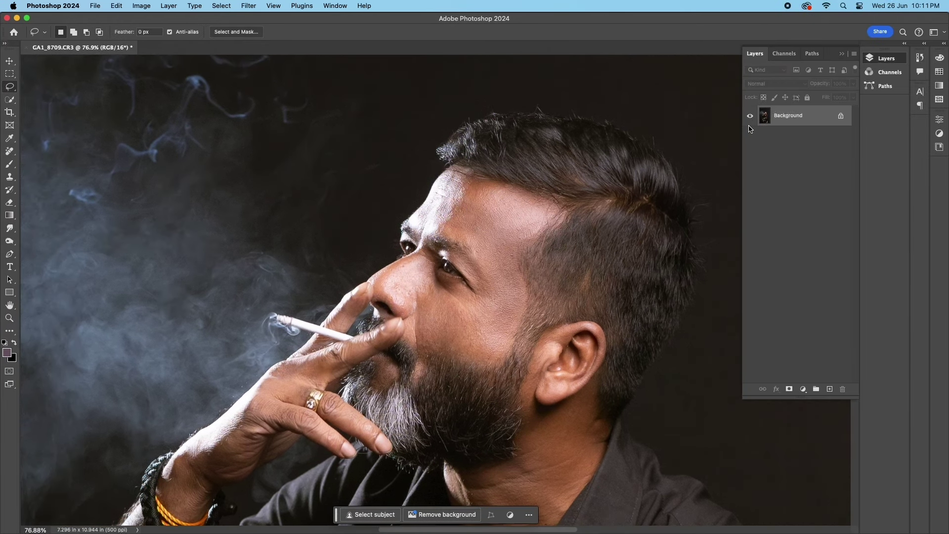
# Duplicate the photo and convert the layers to smart objects
pyautogui.hotkey('ctrl', 'j')
pyautogui.rightClick(756, 118)
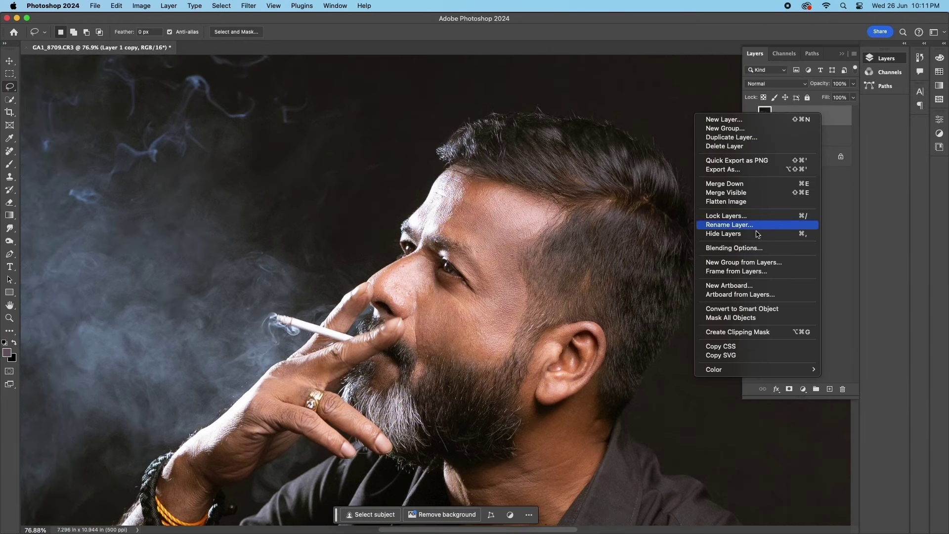
pyautogui.click(760, 310)
pyautogui.rightClick(810, 135)
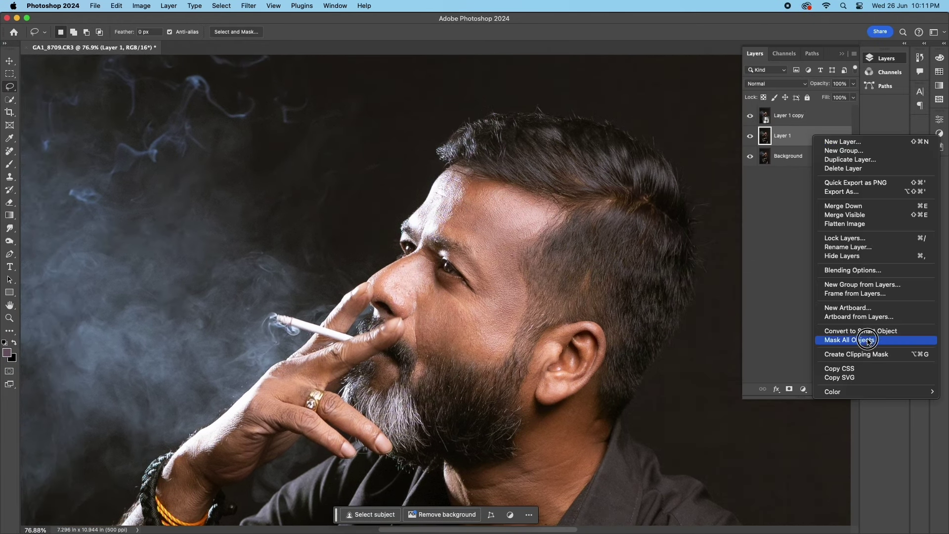
pyautogui.press('Escape')
# Apply a Gaussian Blur to Layer 1
pyautogui.click(246, 10)
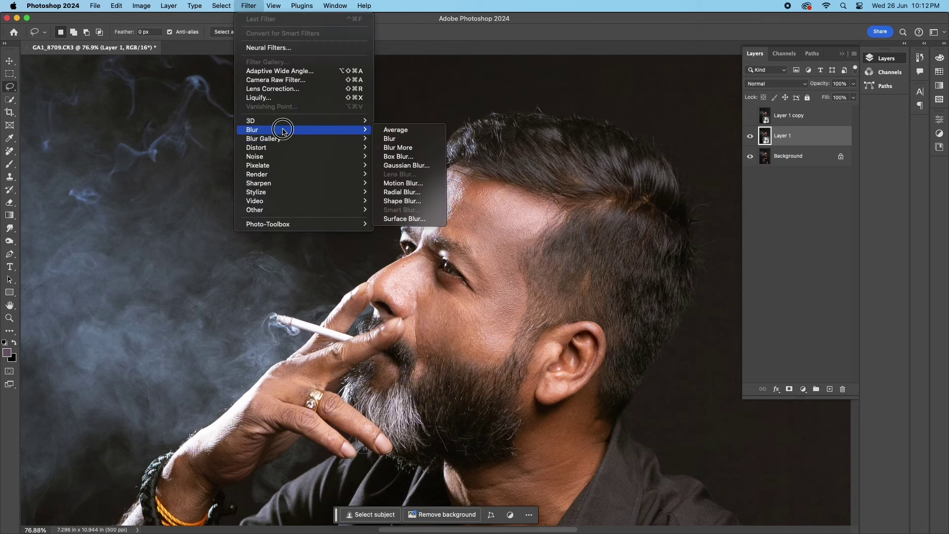
pyautogui.click(402, 163)
pyautogui.moveTo(633, 280); pyautogui.dragTo(638, 285)
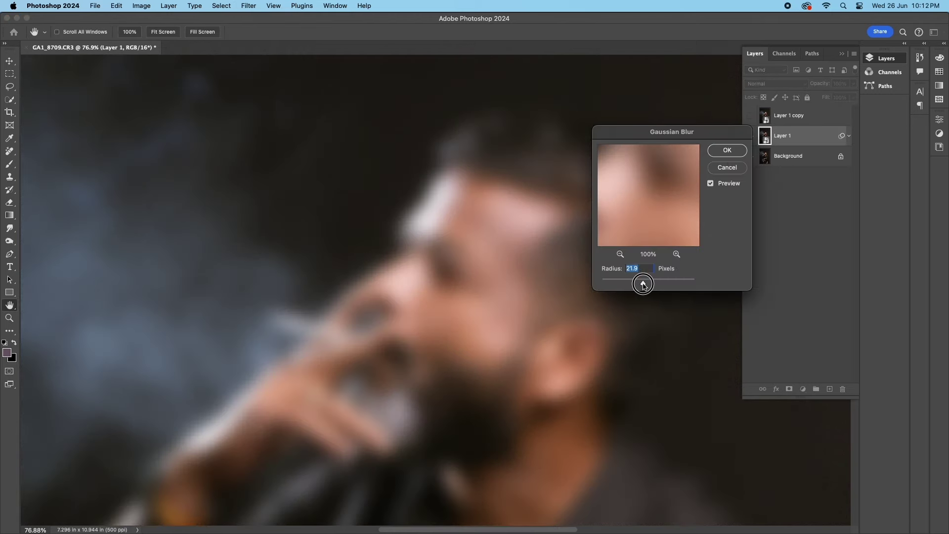
pyautogui.click(725, 153)
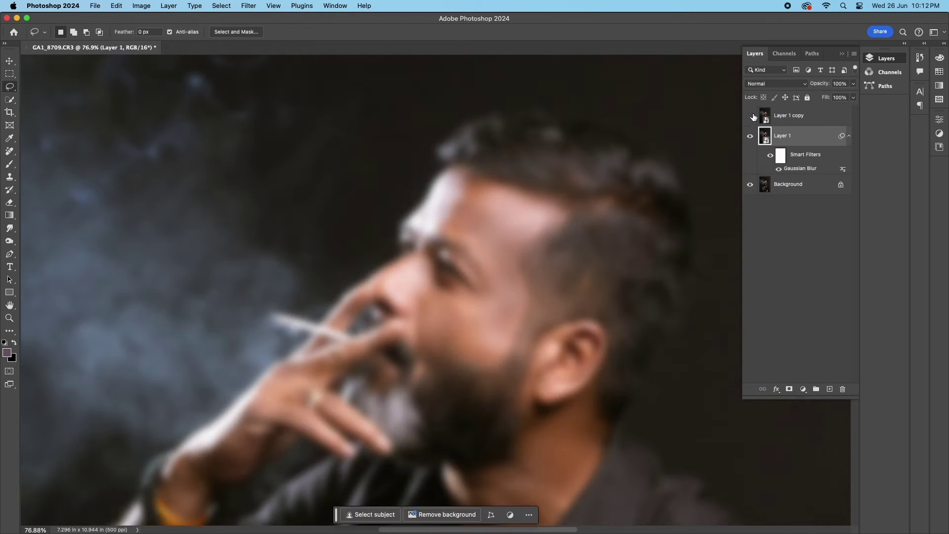
# Set Layer 1 copy to Linear Light and apply High Pass at 2.4 px
pyautogui.click(749, 115)
pyautogui.click(791, 115)
pyautogui.click(776, 83)
pyautogui.click(761, 274)
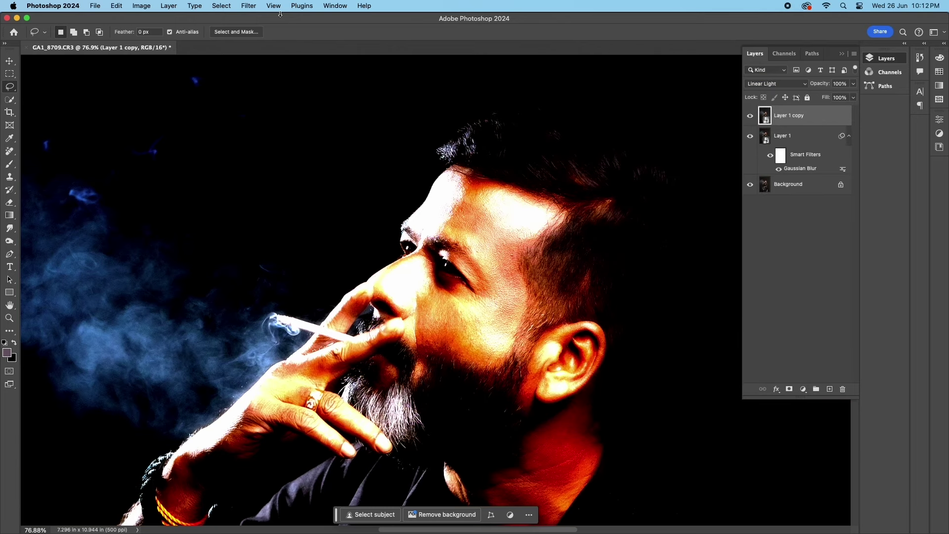
pyautogui.click(249, 6)
pyautogui.click(406, 219)
pyautogui.moveTo(457, 140); pyautogui.dragTo(561, 92)
pyautogui.moveTo(526, 251); pyautogui.dragTo(524, 252)
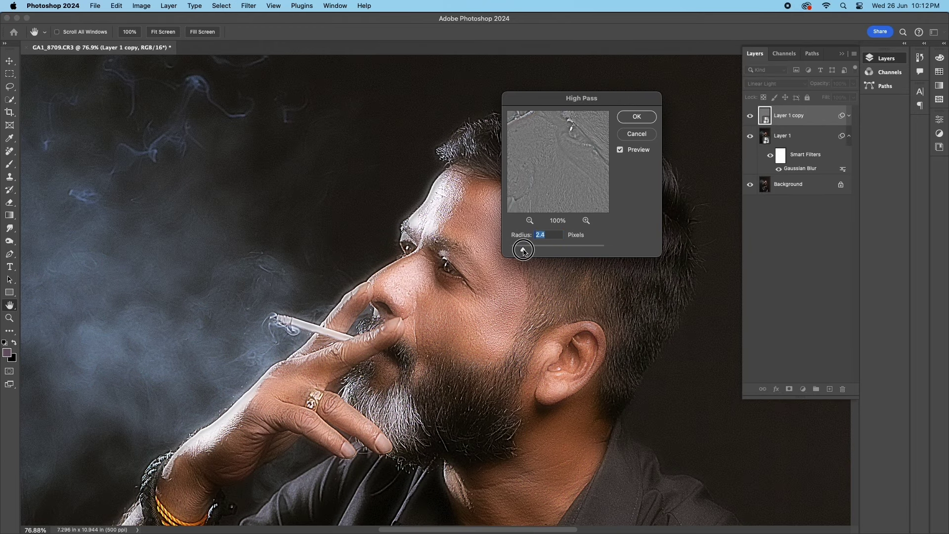
pyautogui.click(620, 150)
pyautogui.click(621, 150)
pyautogui.click(637, 117)
# Group both sharpening layers and hide the group behind a black mask
pyautogui.press('l')
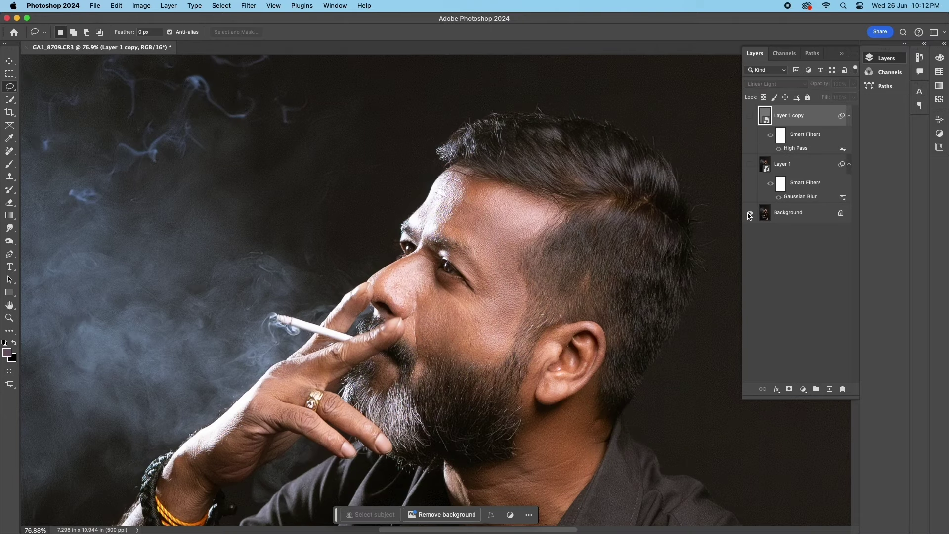
pyautogui.keyDown('shift'); pyautogui.click(811, 172); pyautogui.keyUp('shift')
pyautogui.hotkey('ctrl', 'g')
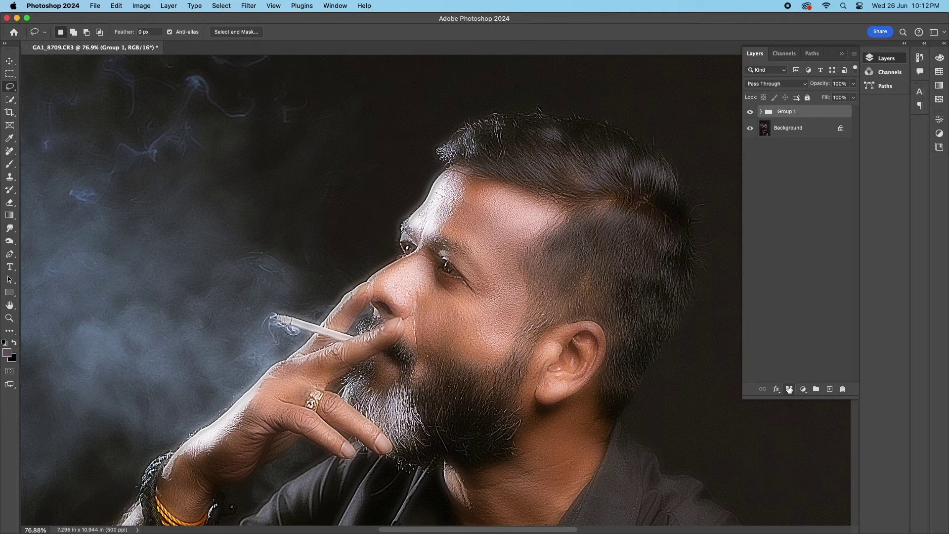
pyautogui.keyDown('alt'); pyautogui.click(790, 390); pyautogui.keyUp('alt')
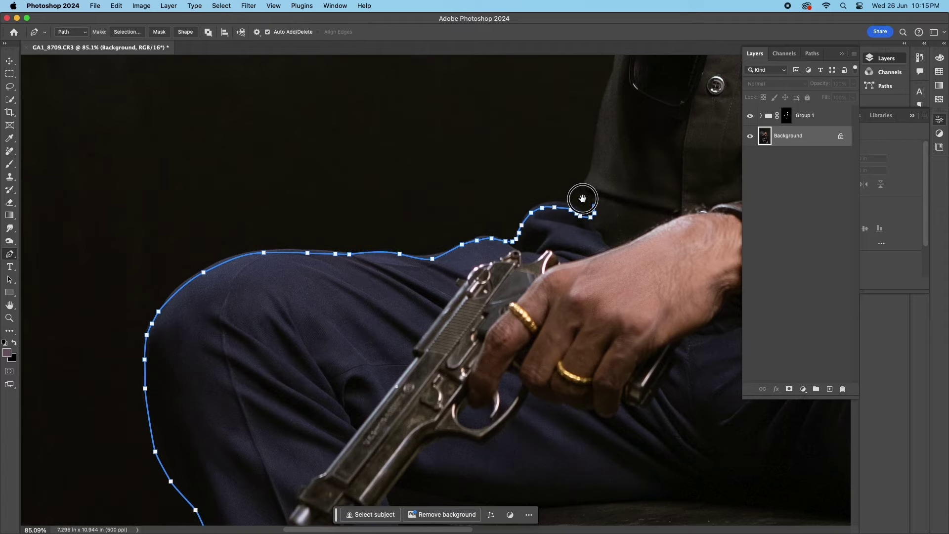
# Finish the Pen path around the man, close it and turn it into a selection
pyautogui.moveTo(583, 198); pyautogui.dragTo(505, 283)
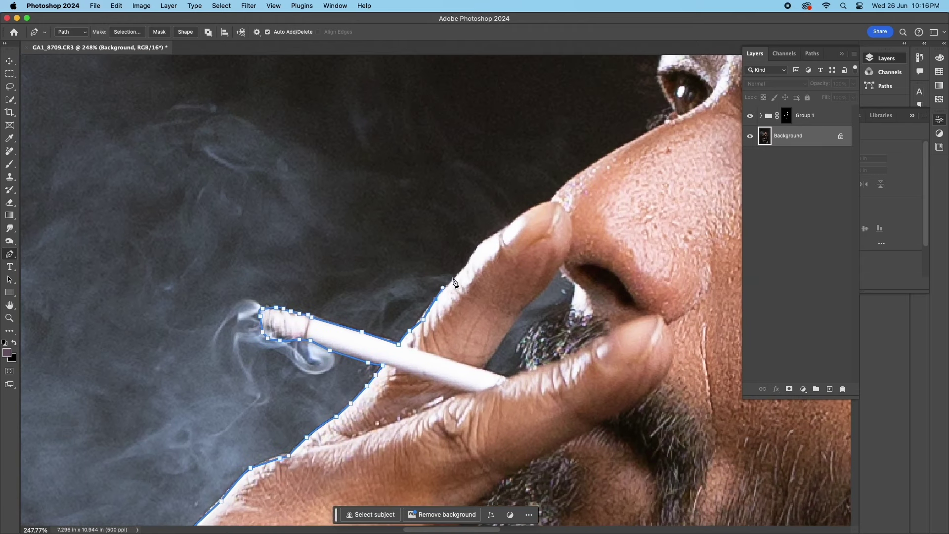
pyautogui.moveTo(541, 210); pyautogui.dragTo(371, 368)
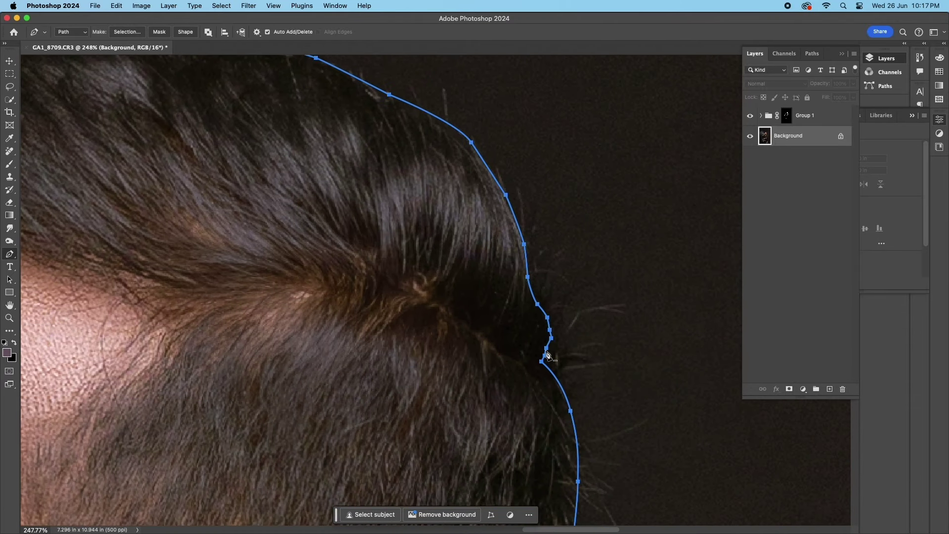
pyautogui.click(545, 361)
pyautogui.scroll(-10, 545, 350)
pyautogui.press('super+Return')
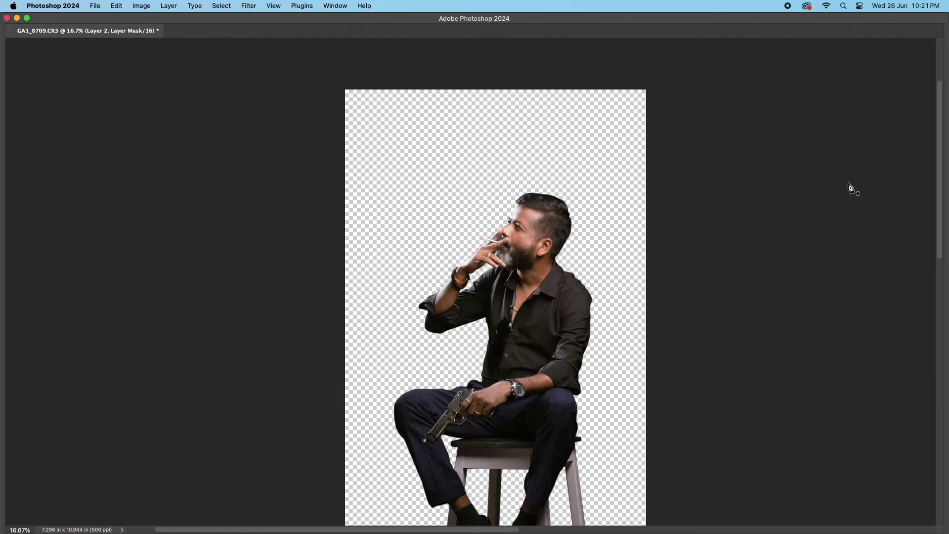
# Turn the beard-gap path into a selection, fill the mask to reveal it, then deselect
pyautogui.scroll(10, 621, 259)
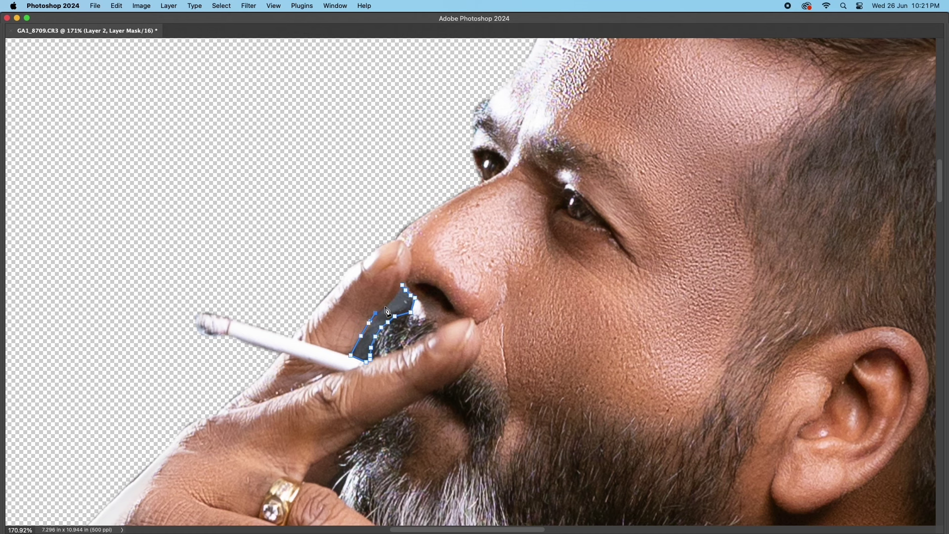
pyautogui.rightClick(405, 310)
pyautogui.click(435, 362)
pyautogui.click(237, 236)
pyautogui.press('Tab')
pyautogui.press('BackSpace')
pyautogui.press('super+d')
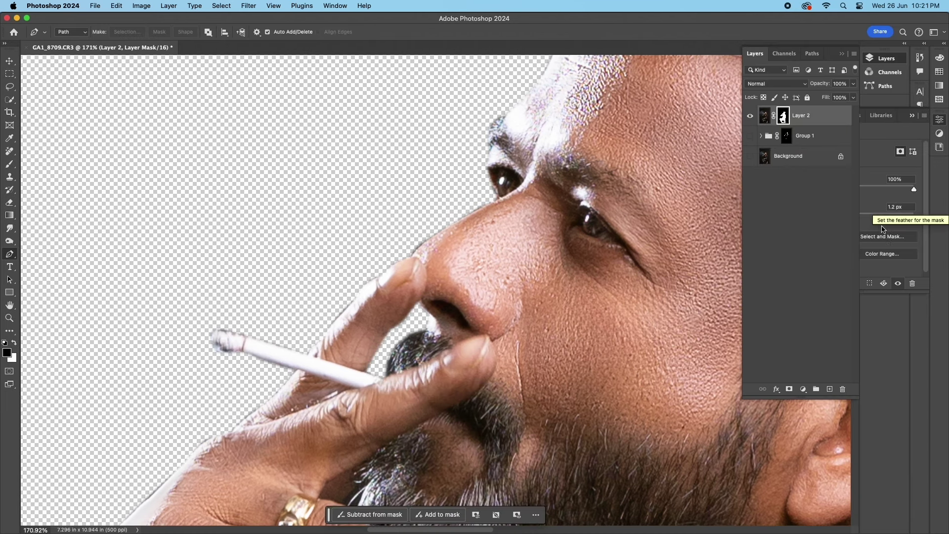
# Feather the Layer 2 mask edge to 1.1 px and view the whole figure without panels
pyautogui.click(805, 219)
pyautogui.press('super+0')
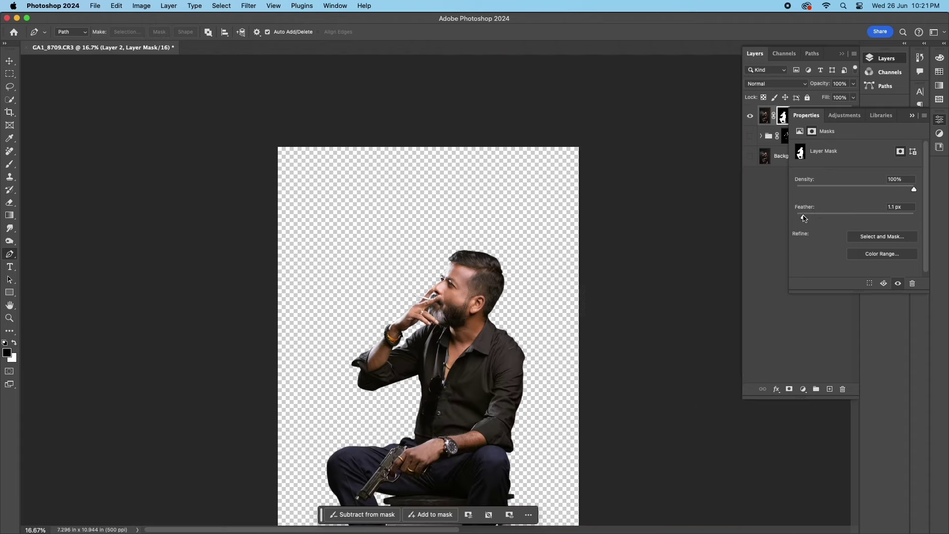
pyautogui.press('super+minus')
pyautogui.press('Tab')
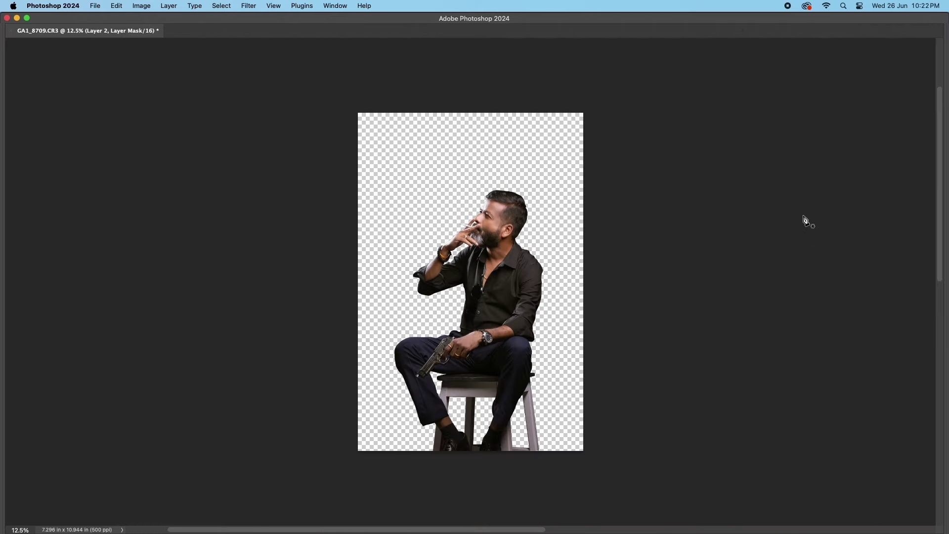
# Zoom out to view the whole gunman, restore the panels, and select Layer 2's mask
pyautogui.scroll(10, 485, 364)
pyautogui.scroll(-2, 689, 288)
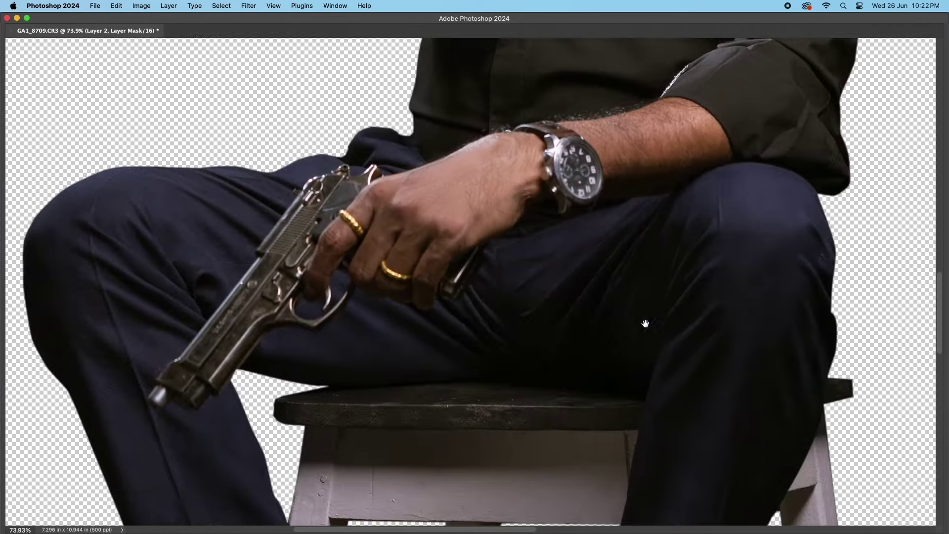
pyautogui.scroll(-2, 598, 331)
pyautogui.scroll(2, 634, 284)
pyautogui.press('super+minus')
pyautogui.press('super+minus')
pyautogui.press('super+minus')
pyautogui.press('super+minus')
pyautogui.press('super+minus')
pyautogui.press('Tab')
pyautogui.click(762, 115)
pyautogui.click(784, 116)
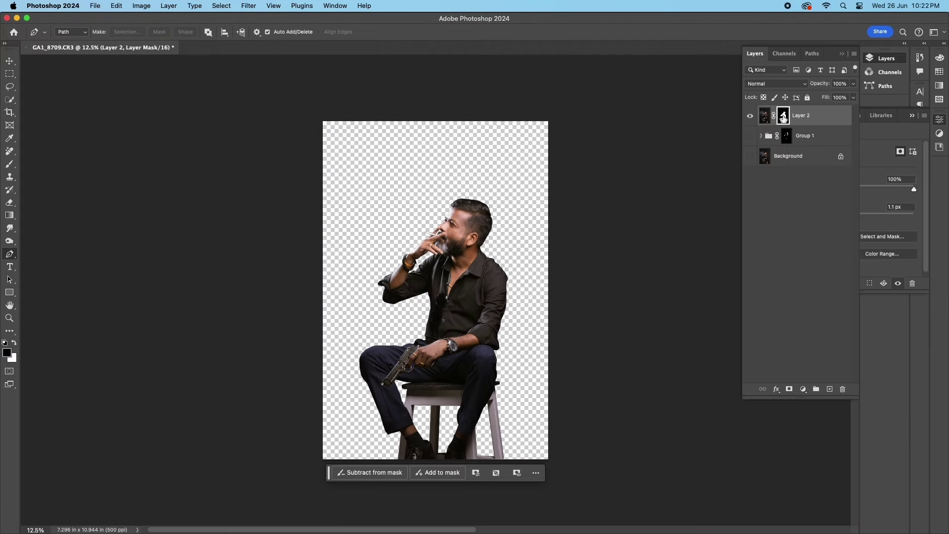
# Save the cutout as GUNMAN.psd on the Desktop, accepting the compatibility prompt
pyautogui.click(95, 6)
pyautogui.click(136, 105)
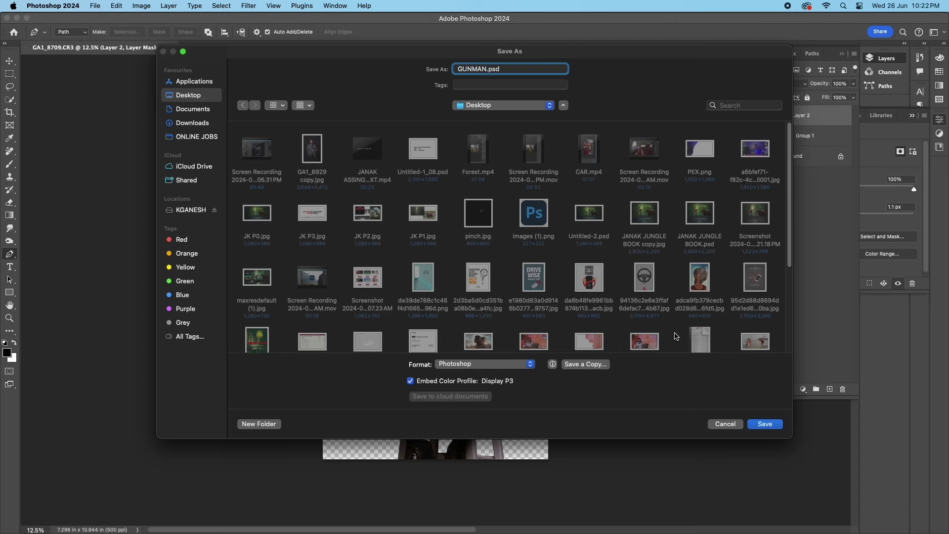
pyautogui.click(769, 424)
pyautogui.click(519, 241)
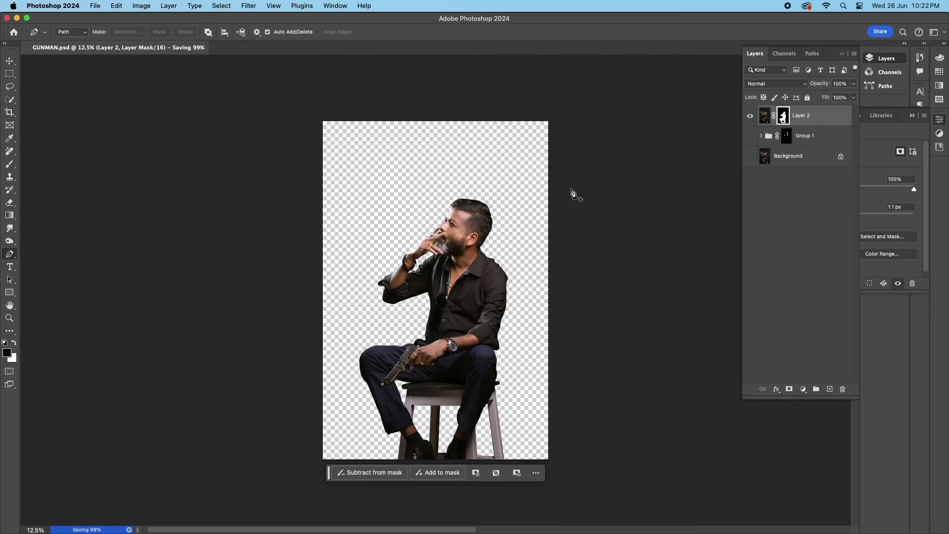
# Cycle through the open applications and bring Photoshop's panels back
pyautogui.press('super+Tab')
pyautogui.press('Tab')
pyautogui.press('Tab')
pyautogui.press('Tab')
pyautogui.press('Tab')
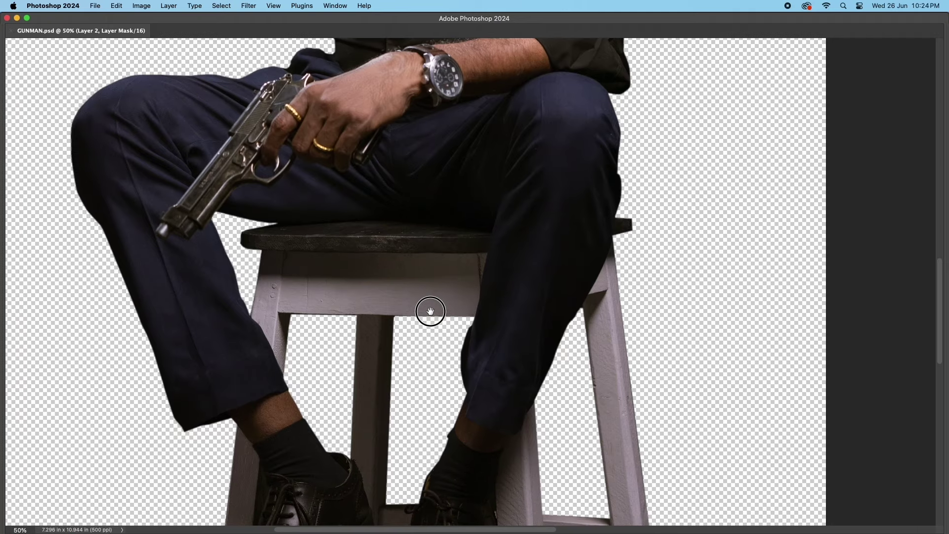
pyautogui.press('Tab')
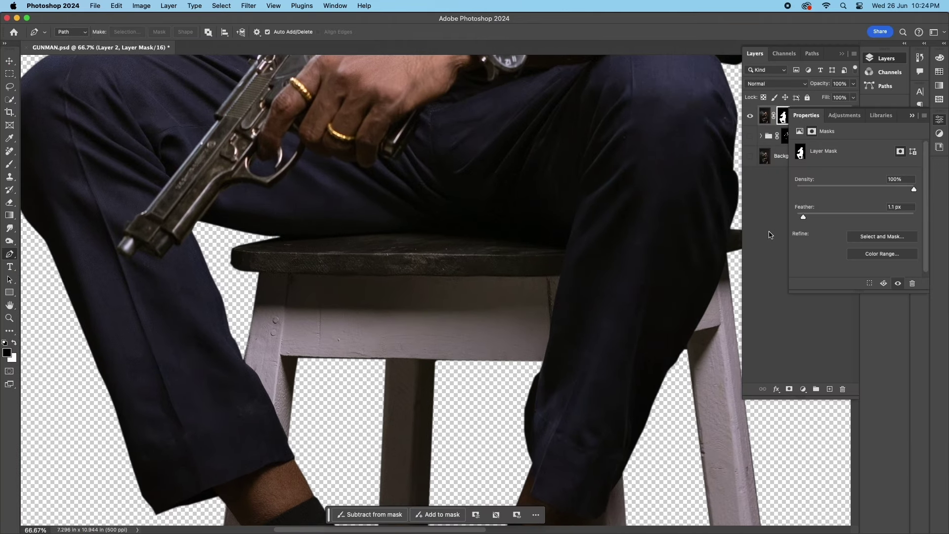
# Add a Levels adjustment above Layer 2 with midtones raised to 3.35 to reveal cutout edges
pyautogui.click(803, 389)
pyautogui.click(811, 277)
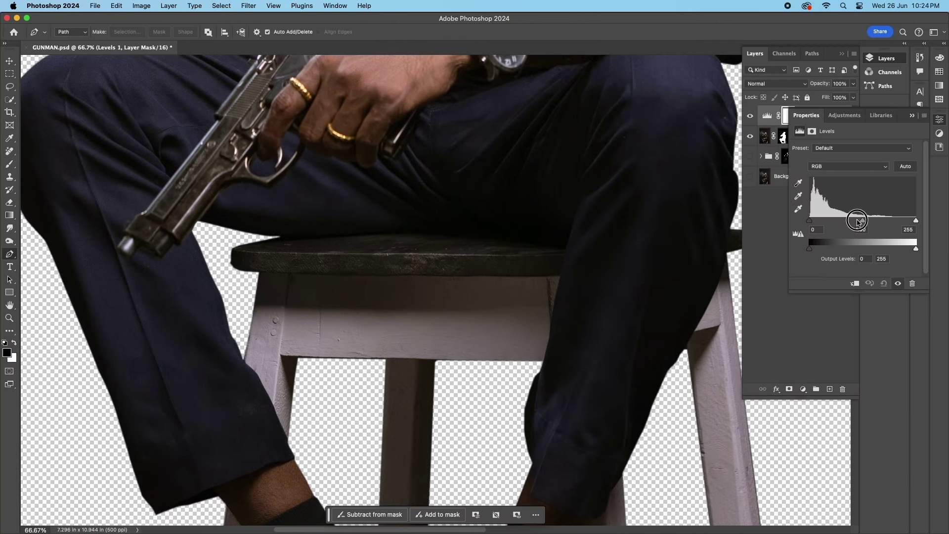
pyautogui.moveTo(862, 220); pyautogui.dragTo(820, 221)
# Start the Pen path along the seat and trouser edges, then pan toward the shoes
pyautogui.moveTo(380, 231); pyautogui.dragTo(412, 230)
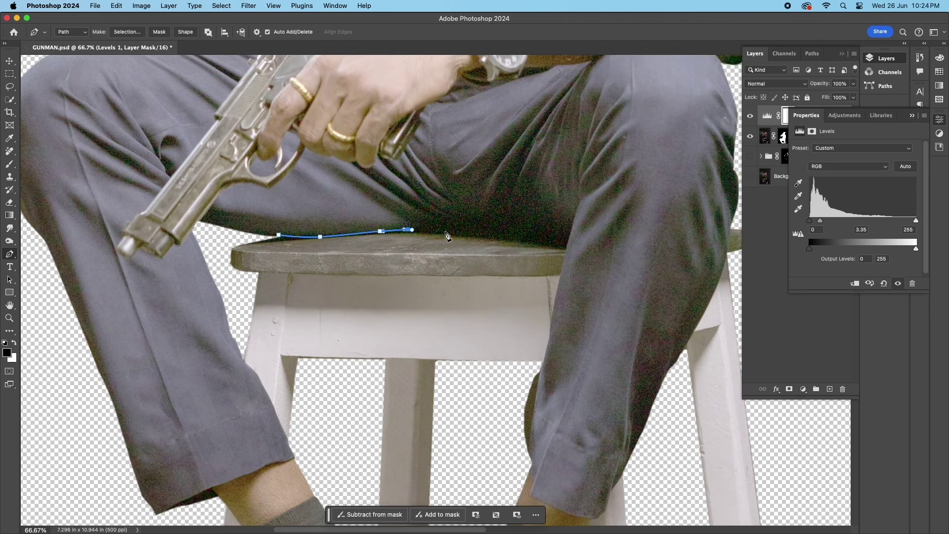
pyautogui.click(551, 335)
pyautogui.scroll(-5, 534, 269)
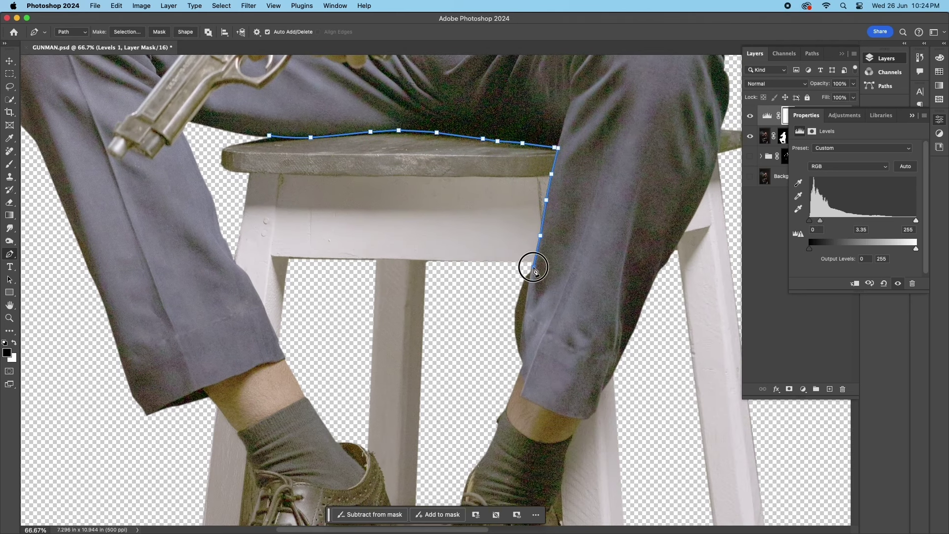
pyautogui.scroll(-4, 526, 371)
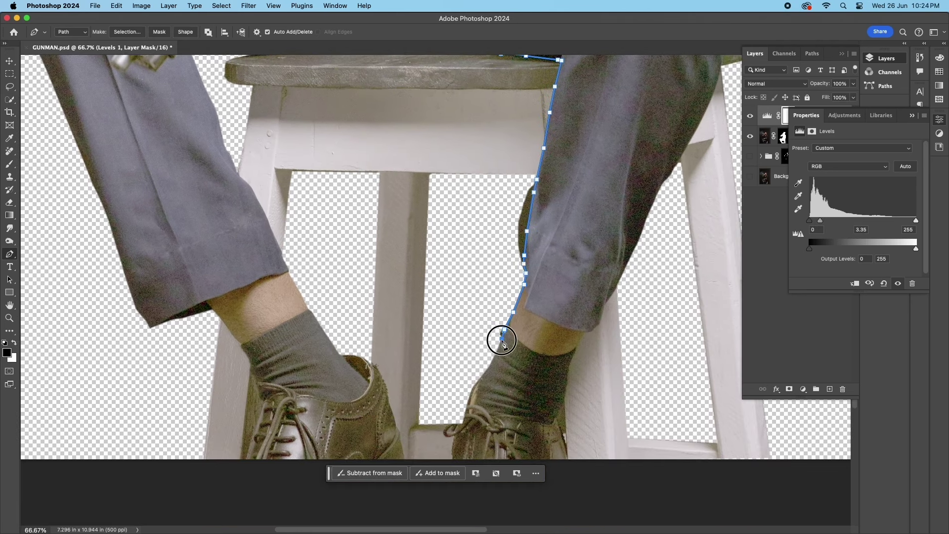
pyautogui.scroll(-4, 496, 278)
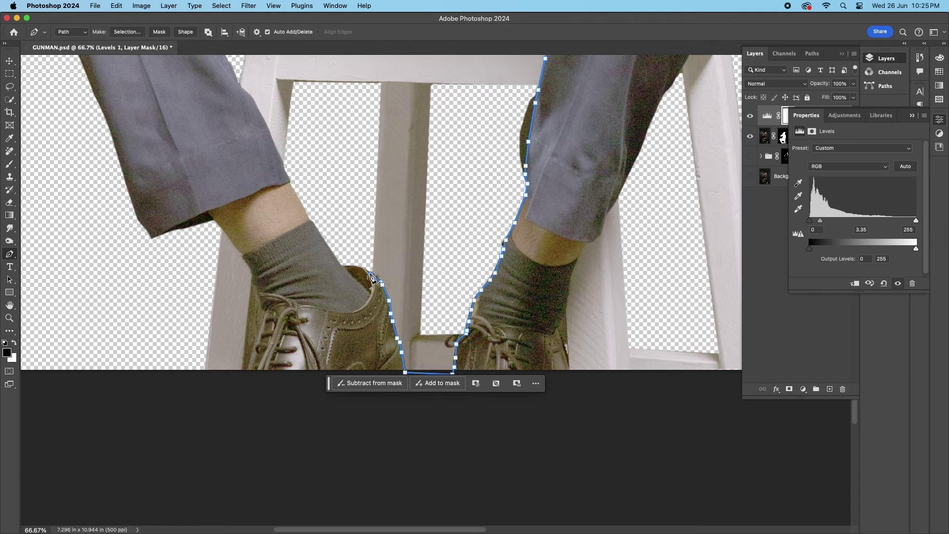
pyautogui.moveTo(372, 275); pyautogui.dragTo(428, 298)
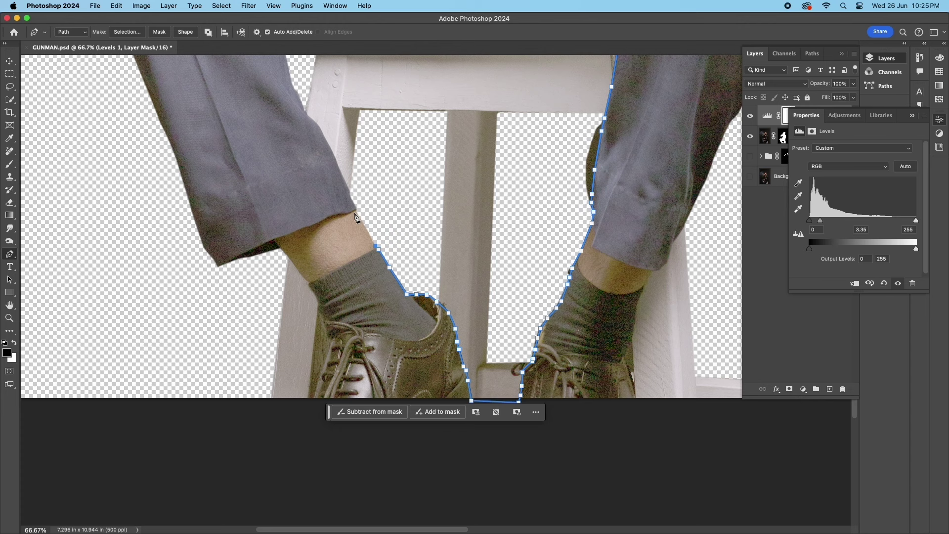
pyautogui.scroll(5, 302, 110)
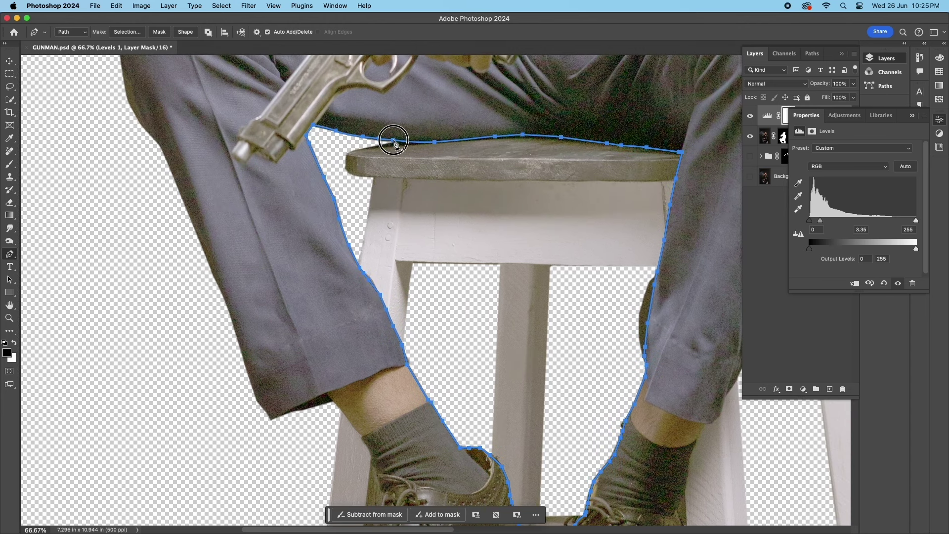
pyautogui.scroll(-5, 394, 143)
pyautogui.hscroll(5, 394, 143)
pyautogui.scroll(4, 515, 265)
pyautogui.hscroll(2, 582, 115)
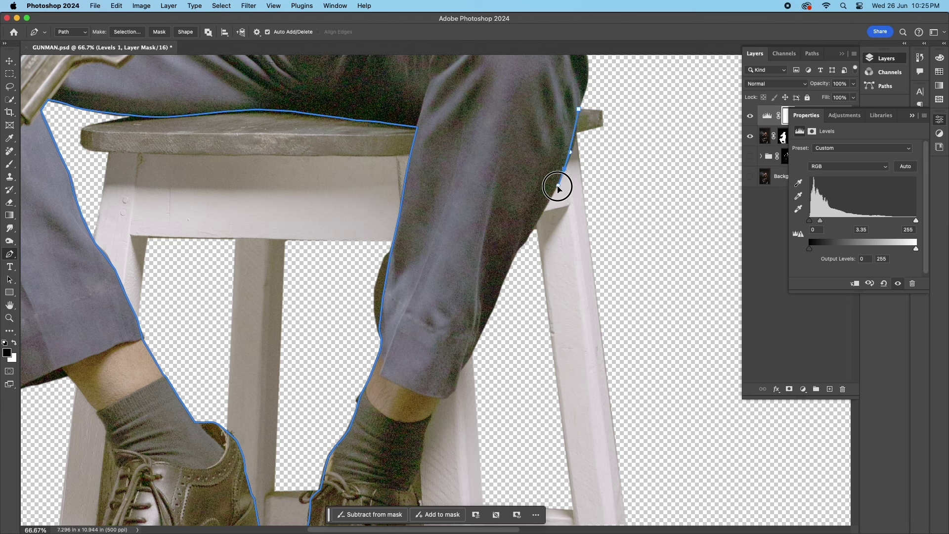
pyautogui.scroll(-5, 522, 245)
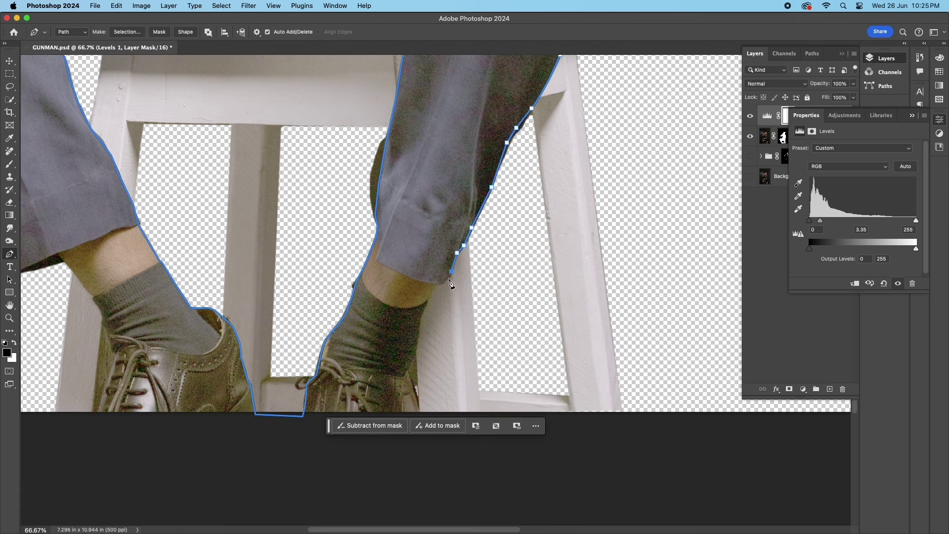
# Continue the path along the ankle, sock edge and stool leg
pyautogui.click(448, 280)
pyautogui.scroll(-4, 440, 287)
pyautogui.click(433, 202)
pyautogui.click(428, 219)
pyautogui.click(419, 240)
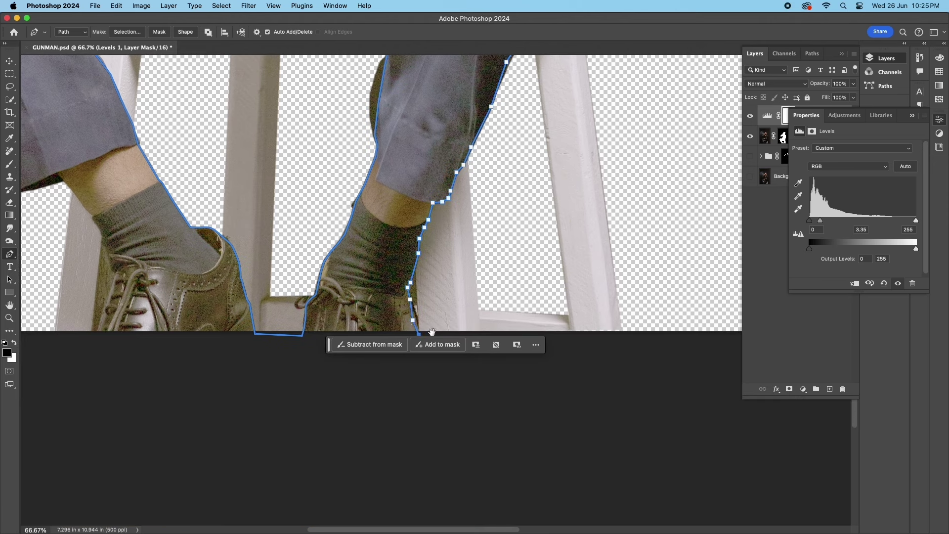
pyautogui.scroll(-2, 432, 331)
pyautogui.click(572, 297)
pyautogui.click(610, 186)
pyautogui.scroll(5, 569, 117)
pyautogui.click(542, 201)
pyautogui.click(556, 95)
# Pan to the other leg and stool, then bring up the traced path's options
pyautogui.moveTo(250, 287); pyautogui.dragTo(529, 273)
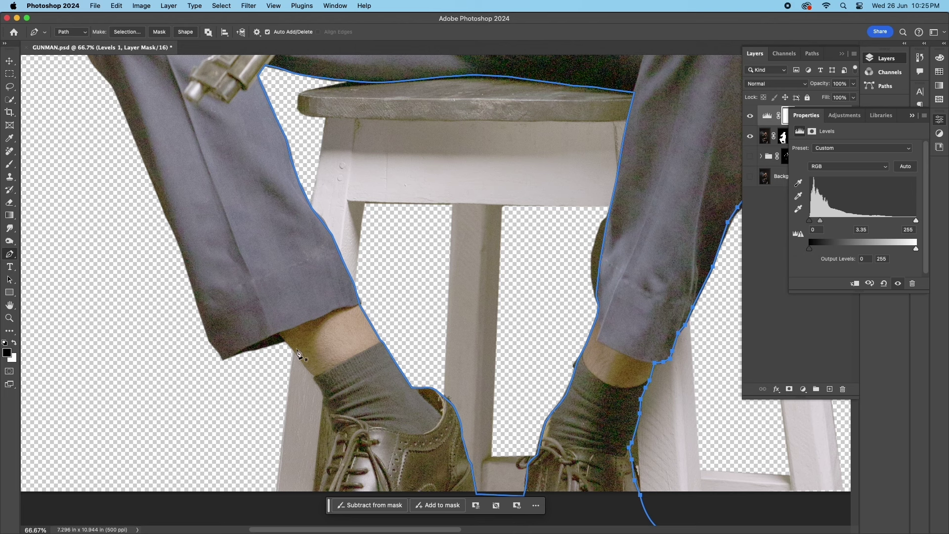
pyautogui.scroll(-5, 323, 396)
pyautogui.hscroll(-1, 346, 346)
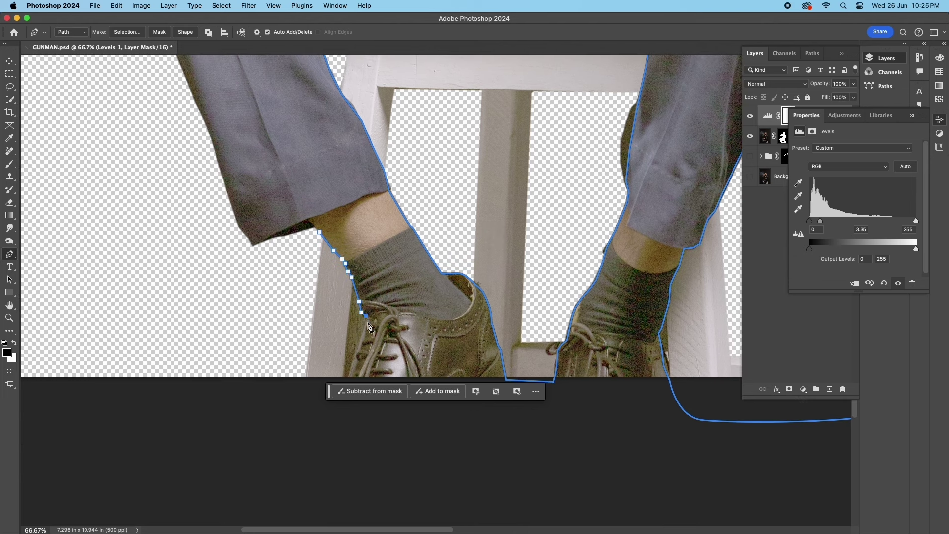
pyautogui.rightClick(620, 306)
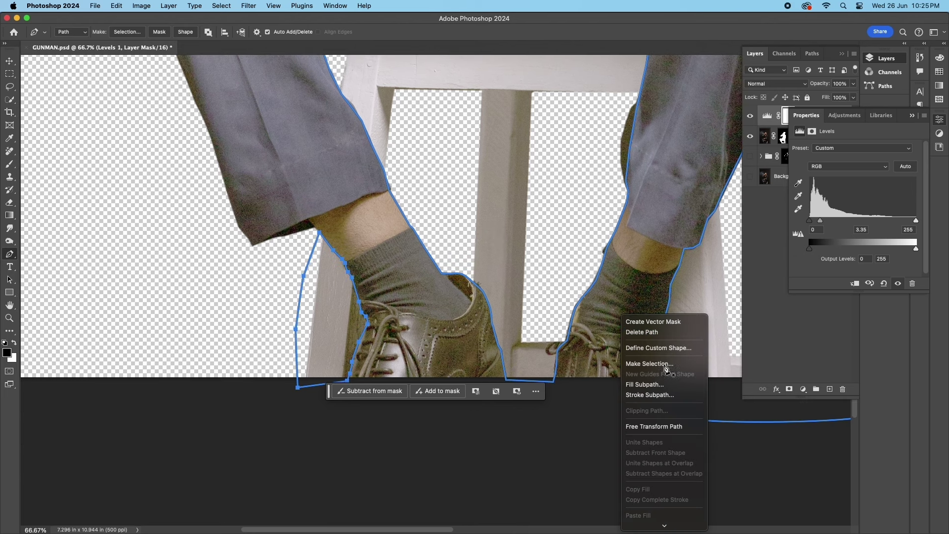
# Convert the path to a selection, delete Levels 1, and fill the stool black on Layer 2's mask
pyautogui.click(646, 364)
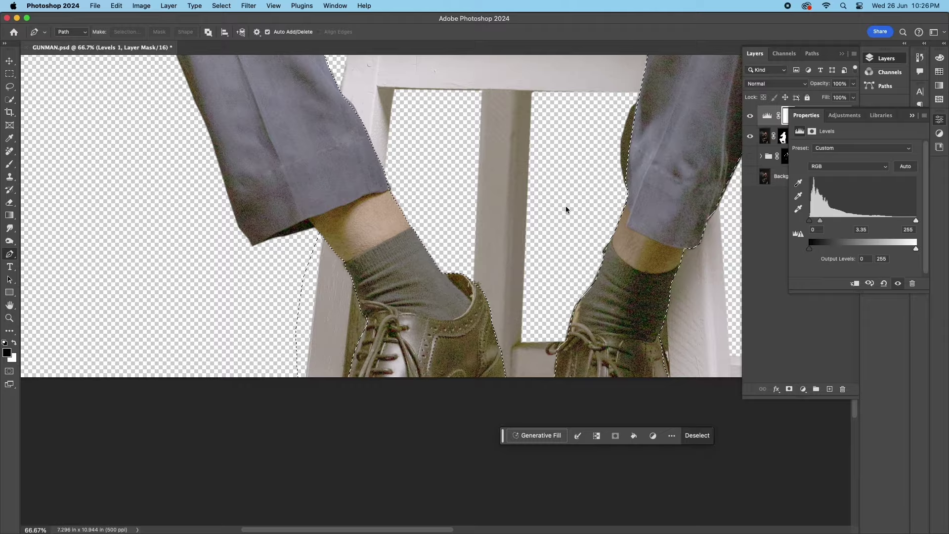
pyautogui.hotkey('ctrl', '-')
pyautogui.hotkey('ctrl', '-')
pyautogui.hotkey('ctrl', '-')
pyautogui.moveTo(806, 115); pyautogui.dragTo(843, 388)
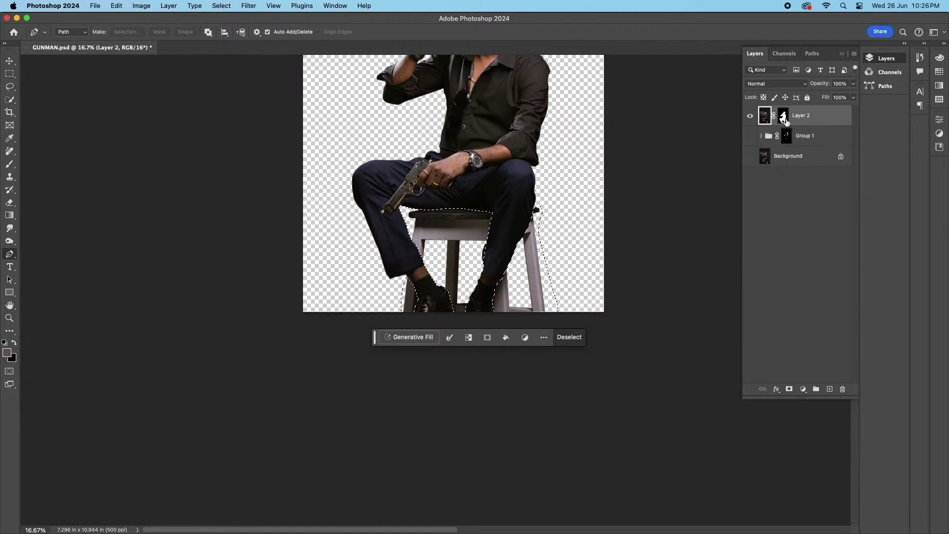
pyautogui.hotkey('alt', 'BackSpace')
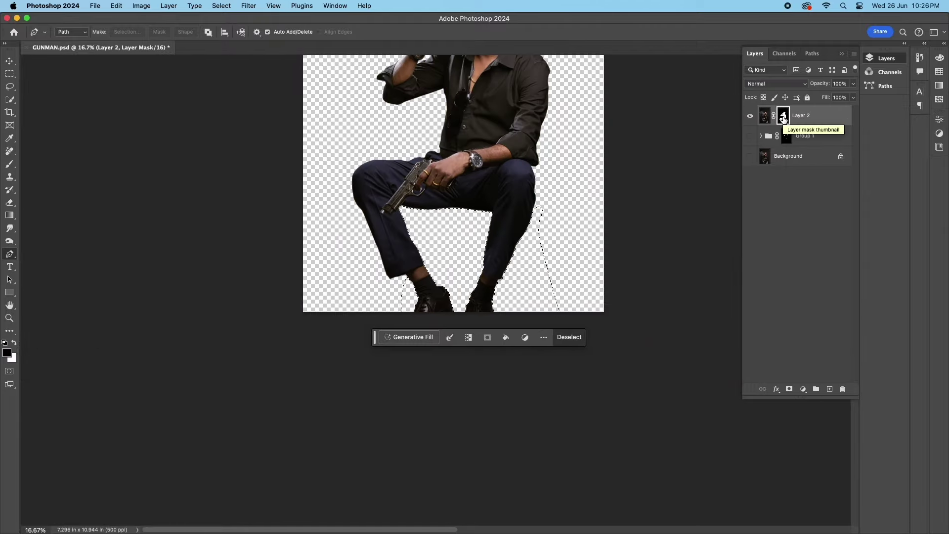
pyautogui.hotkey('ctrl', 'd')
pyautogui.scroll(5, 737, 277)
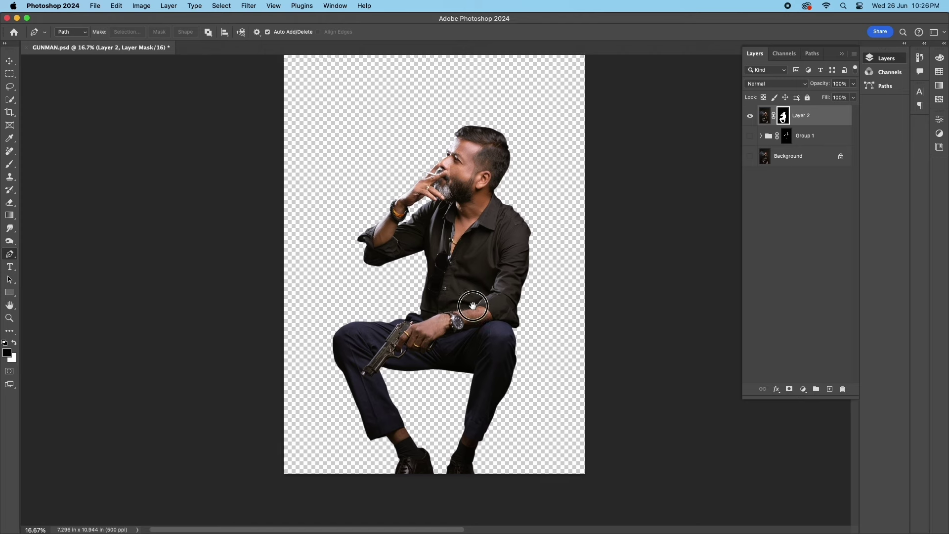
# Save a copy as GUN2.psd, accepting the compatibility option
pyautogui.click(95, 6)
pyautogui.click(130, 118)
pyautogui.press('Return')
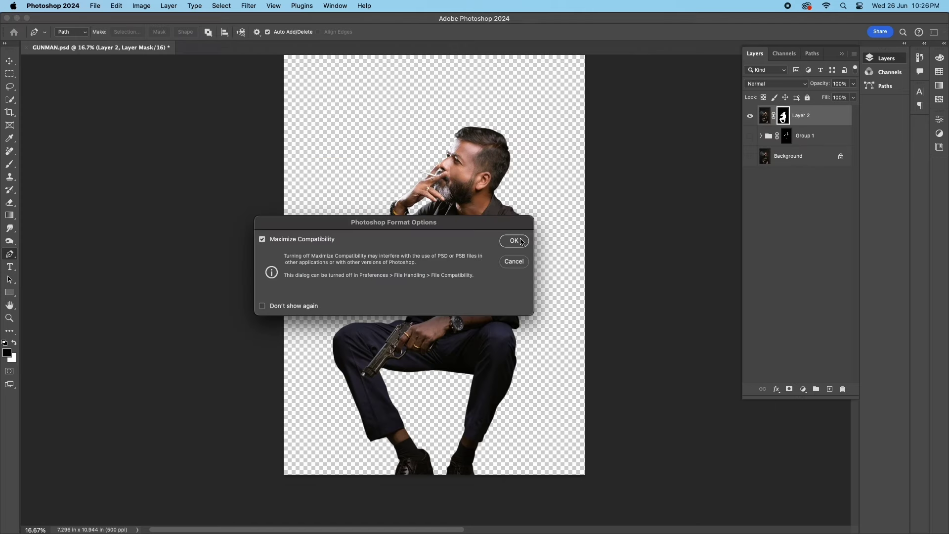
pyautogui.click(521, 241)
# Switch to Chrome and open a new tab with the address bar selected
pyautogui.press('super+Tab')
pyautogui.press('super+Tab')
pyautogui.press('super+Tab')
pyautogui.press('super+Tab')
pyautogui.press('super+Tab')
pyautogui.press('super+Tab')
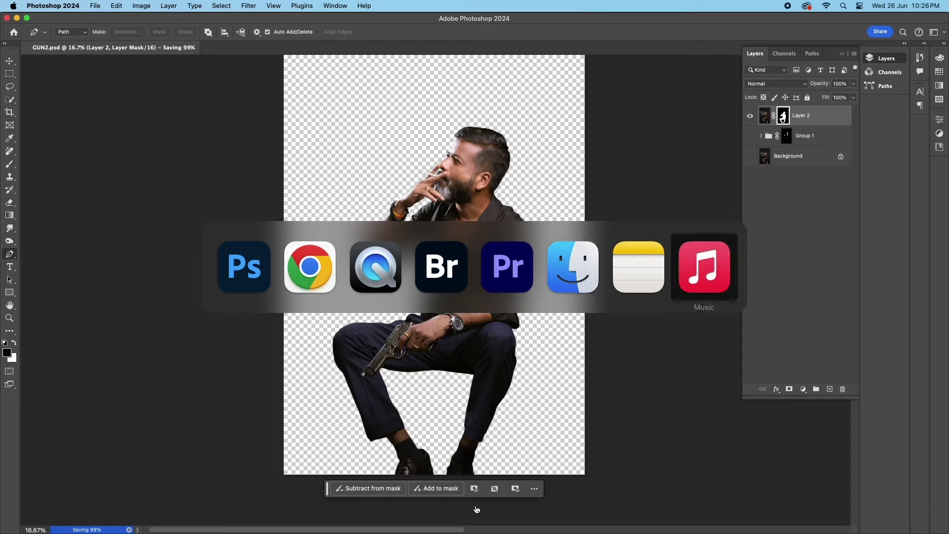
pyautogui.press('super+Tab')
pyautogui.press('super+Tab')
pyautogui.press('super+t')
pyautogui.click(484, 43)
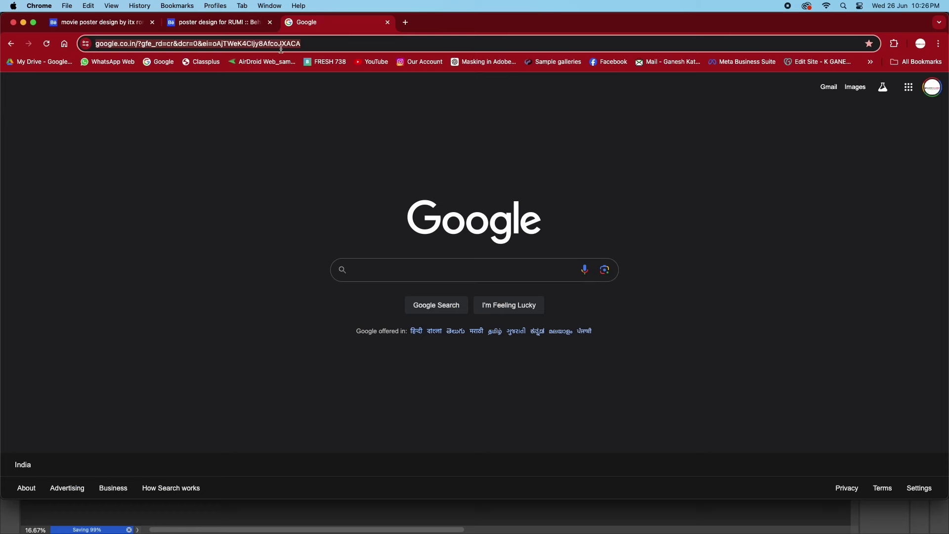
# Load pexels.com, search for 'car' and browse the results
pyautogui.write('pexels.com')
pyautogui.press('Return')
pyautogui.click(474, 218)
pyautogui.write('car')
pyautogui.press('Return')
pyautogui.scroll(-2, 665, 302)
pyautogui.scroll(-2, 665, 302)
pyautogui.scroll(-4, 665, 302)
pyautogui.scroll(-5, 664, 302)
pyautogui.scroll(-5, 664, 302)
pyautogui.scroll(-2, 664, 302)
# Refine the search to 'car garage' and browse the results
pyautogui.click(395, 90)
pyautogui.write('garage')
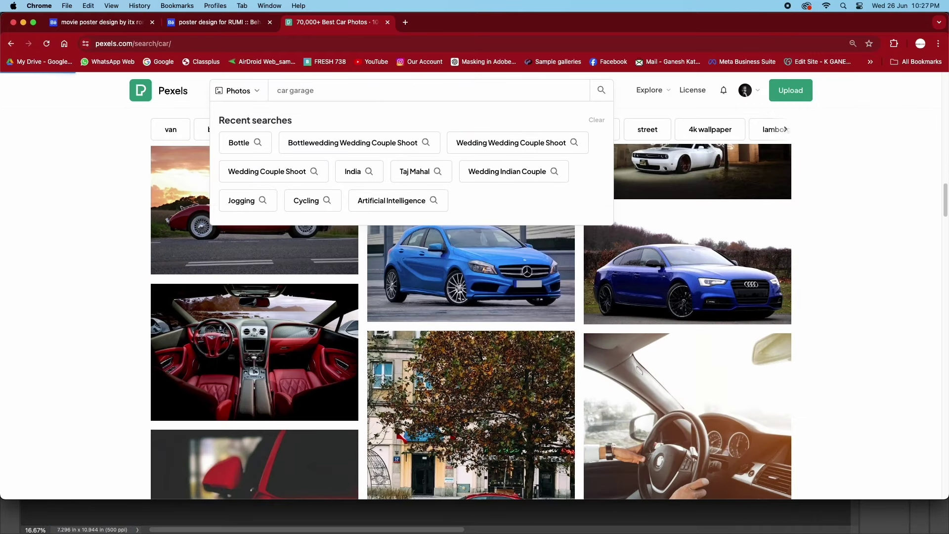
pyautogui.press('Return')
pyautogui.scroll(-5, 563, 322)
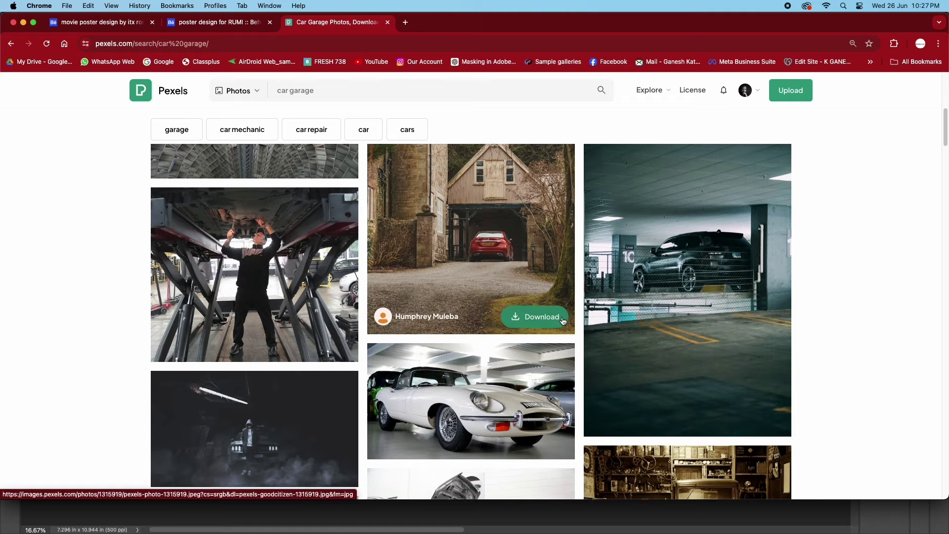
pyautogui.scroll(-4, 563, 321)
pyautogui.scroll(-3, 563, 322)
pyautogui.scroll(-3, 563, 321)
pyautogui.scroll(-3, 563, 321)
pyautogui.scroll(-2, 563, 321)
pyautogui.scroll(-5, 563, 321)
pyautogui.scroll(-5, 563, 321)
pyautogui.scroll(10, 269, 291)
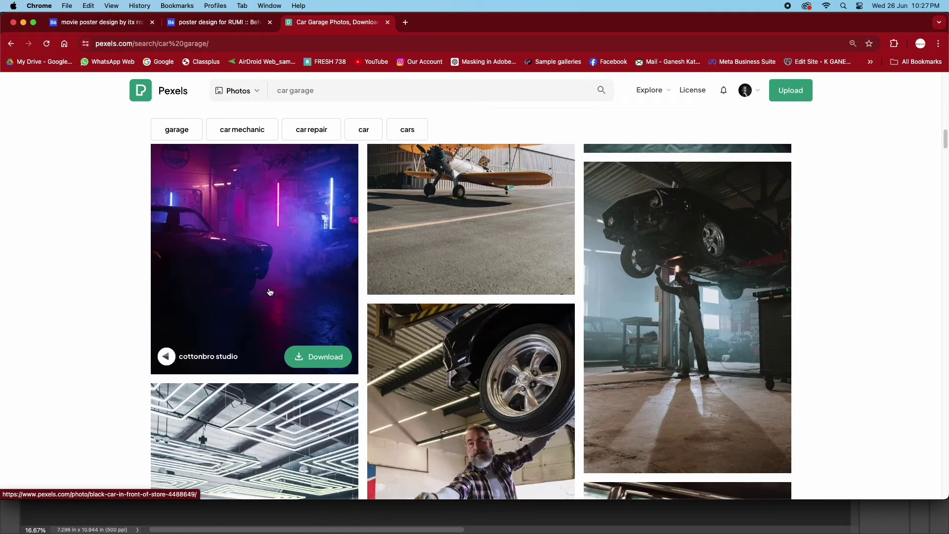
# Download the neon-lit car photo and the smoky red car photo
pyautogui.click(270, 292)
pyautogui.click(816, 110)
pyautogui.press('Escape')
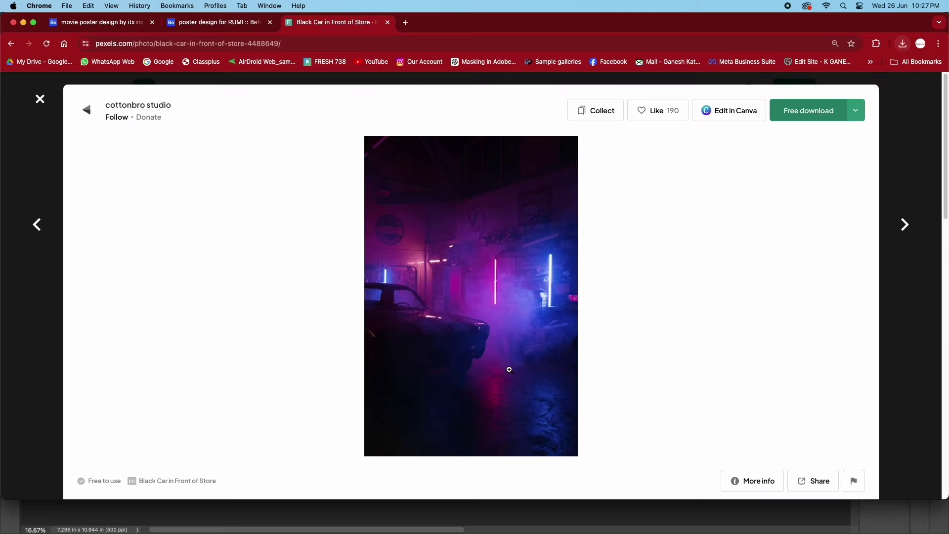
pyautogui.scroll(-10, 816, 222)
pyautogui.scroll(-1, 815, 222)
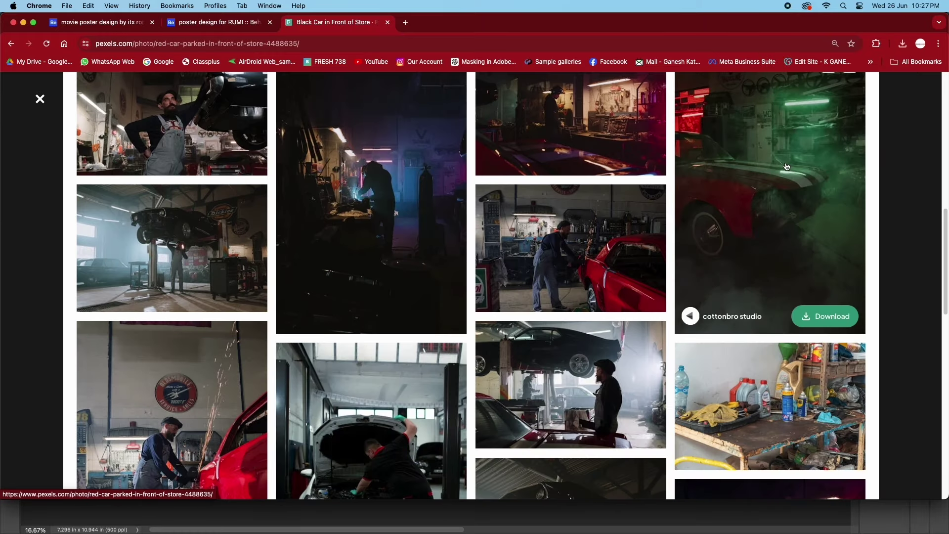
pyautogui.click(796, 213)
pyautogui.click(796, 108)
pyautogui.press('Escape')
pyautogui.scroll(-10, 704, 293)
pyautogui.scroll(-5, 704, 293)
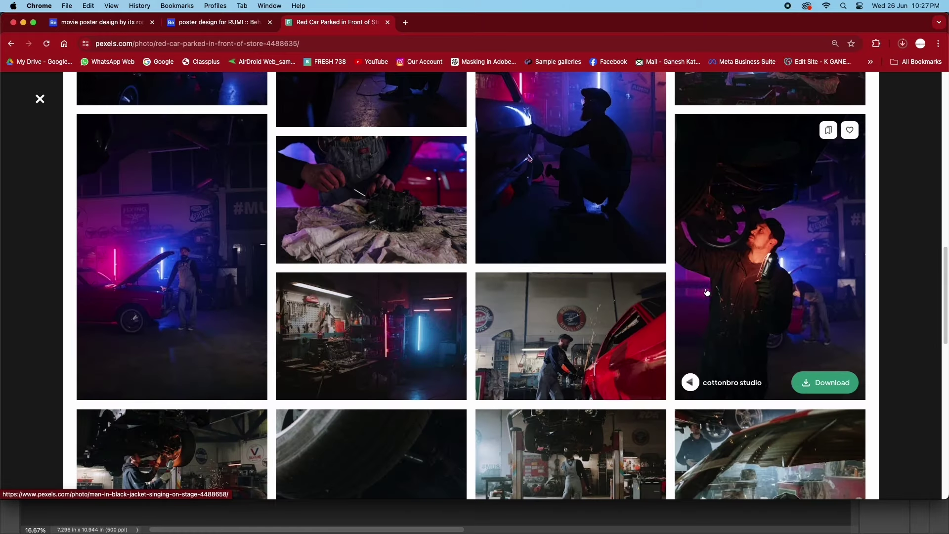
pyautogui.press('Escape')
# Download the black BMW garage photo
pyautogui.scroll(-5, 604, 309)
pyautogui.scroll(5, 604, 309)
pyautogui.click(265, 303)
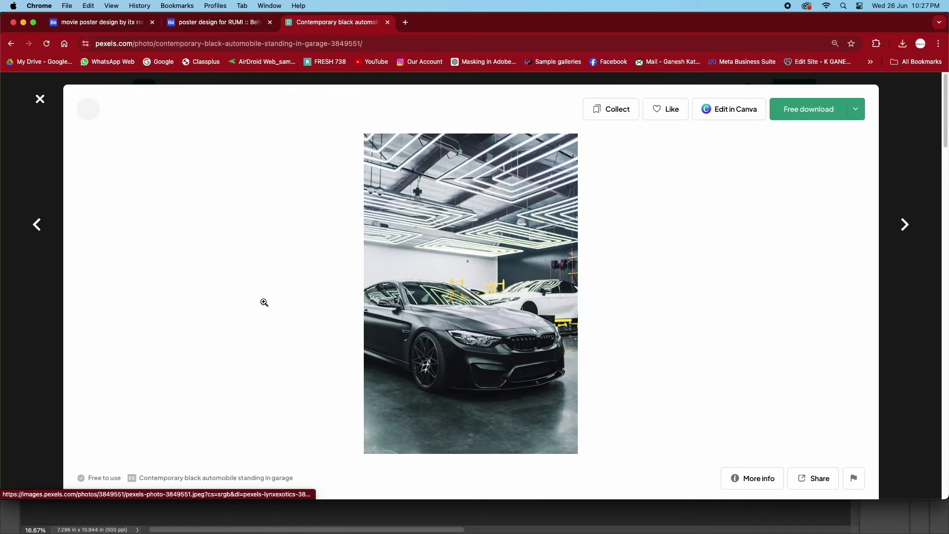
pyautogui.click(797, 116)
pyautogui.press('Escape')
pyautogui.press('Escape')
# Download the red Mustang photo and show it in its folder from Chrome's downloads list
pyautogui.scroll(-5, 520, 345)
pyautogui.scroll(-5, 519, 345)
pyautogui.scroll(-5, 520, 345)
pyautogui.scroll(-5, 520, 345)
pyautogui.scroll(-5, 520, 345)
pyautogui.scroll(-5, 519, 345)
pyautogui.scroll(-5, 520, 345)
pyautogui.scroll(-5, 520, 345)
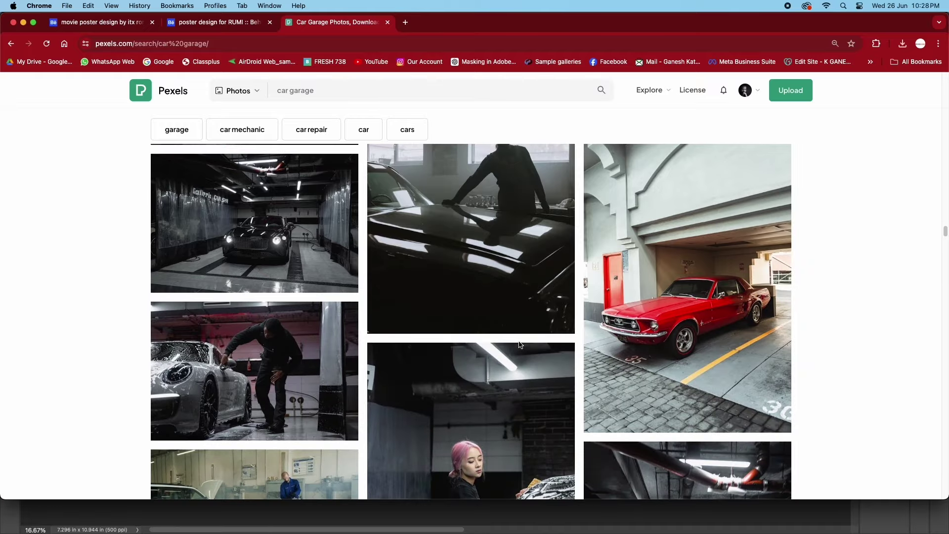
pyautogui.click(687, 346)
pyautogui.click(809, 108)
pyautogui.click(903, 44)
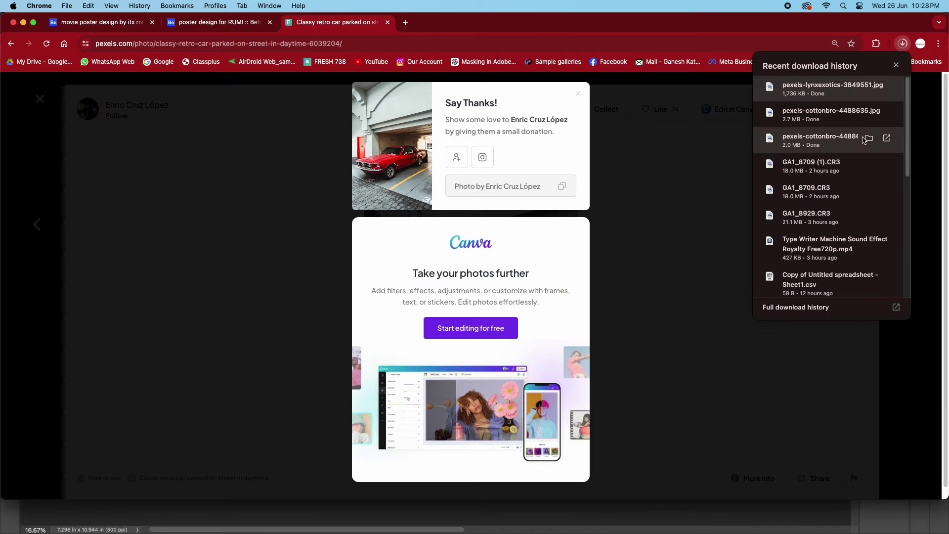
pyautogui.click(893, 117)
# Place the red car garage photo below Layer 2 and scale it to fill the canvas
pyautogui.moveTo(239, 96); pyautogui.dragTo(267, 117)
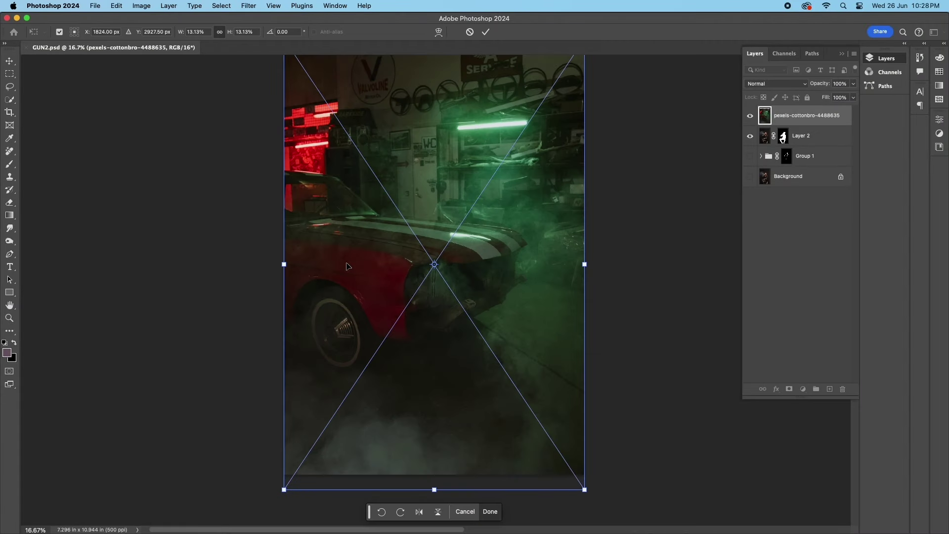
pyautogui.press('Return')
pyautogui.moveTo(806, 115); pyautogui.dragTo(815, 146)
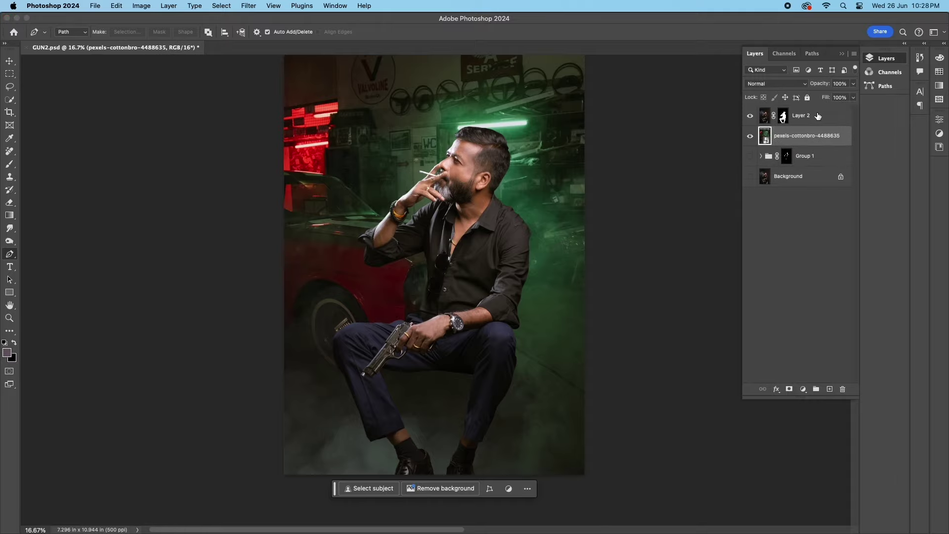
pyautogui.press('v')
pyautogui.moveTo(360, 297); pyautogui.dragTo(394, 413)
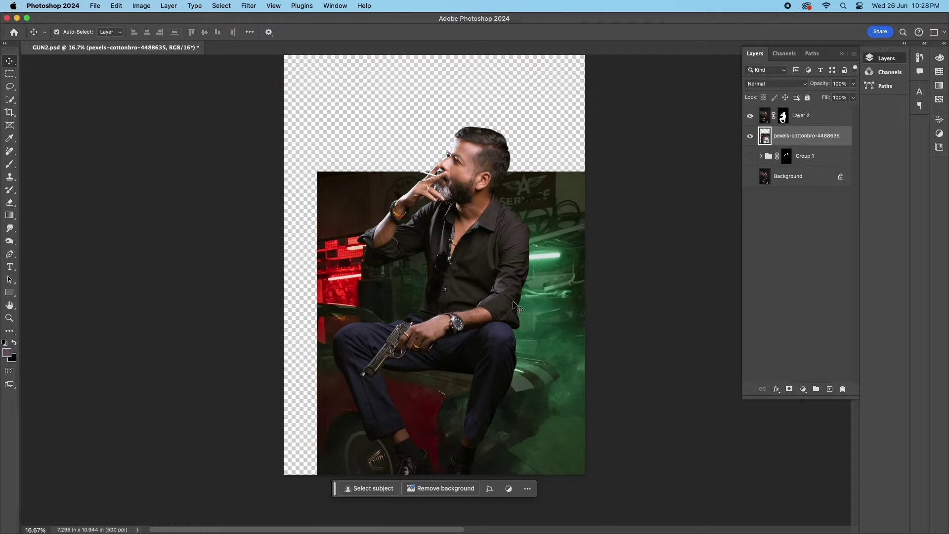
pyautogui.hotkey('ctrl', 't')
pyautogui.moveTo(318, 398); pyautogui.dragTo(372, 337)
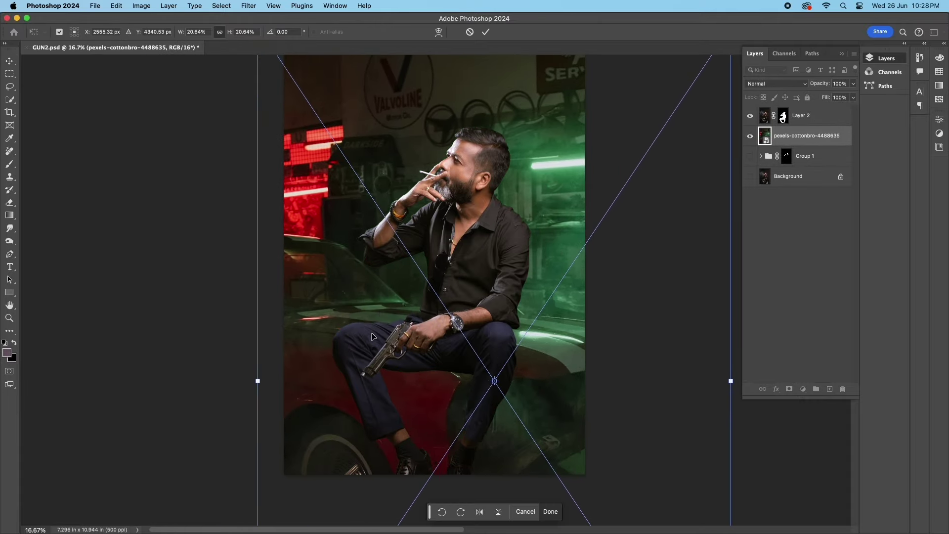
pyautogui.press('Return')
# Move and enlarge the gunman cutout, then add a Levels adjustment layer
pyautogui.click(801, 116)
pyautogui.moveTo(510, 302); pyautogui.dragTo(502, 276)
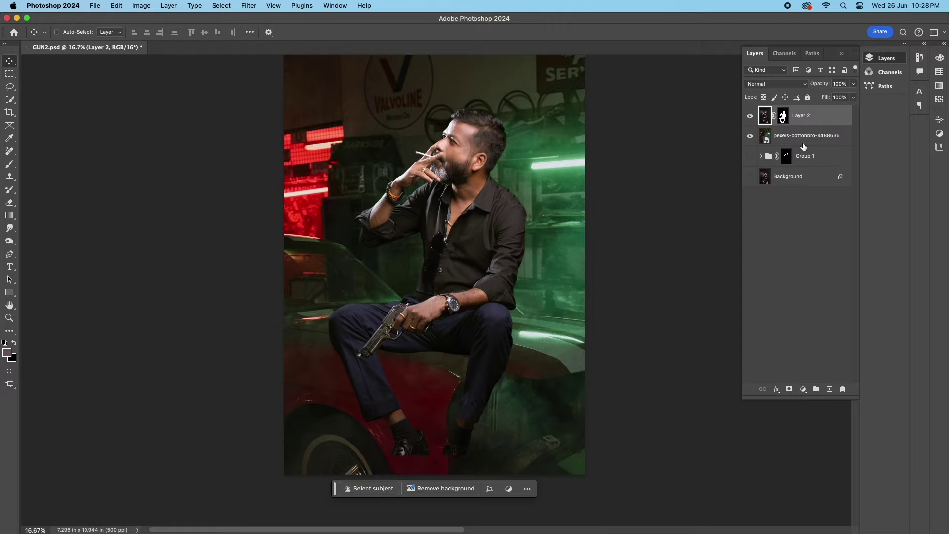
pyautogui.press('Tab')
pyautogui.hotkey('ctrl', 't')
pyautogui.moveTo(319, 193); pyautogui.dragTo(278, 192)
pyautogui.moveTo(394, 216); pyautogui.dragTo(401, 218)
pyautogui.press('Return')
pyautogui.press('Tab')
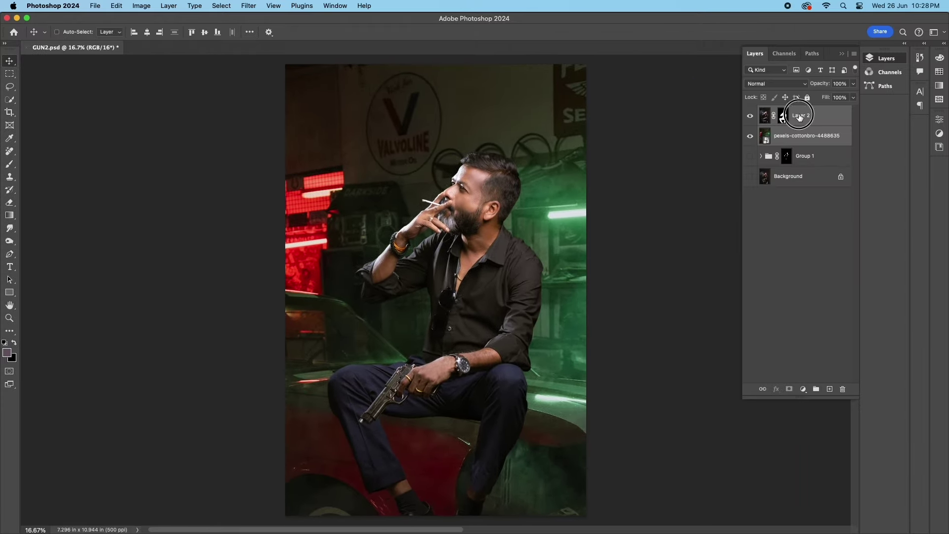
pyautogui.click(803, 389)
pyautogui.click(816, 282)
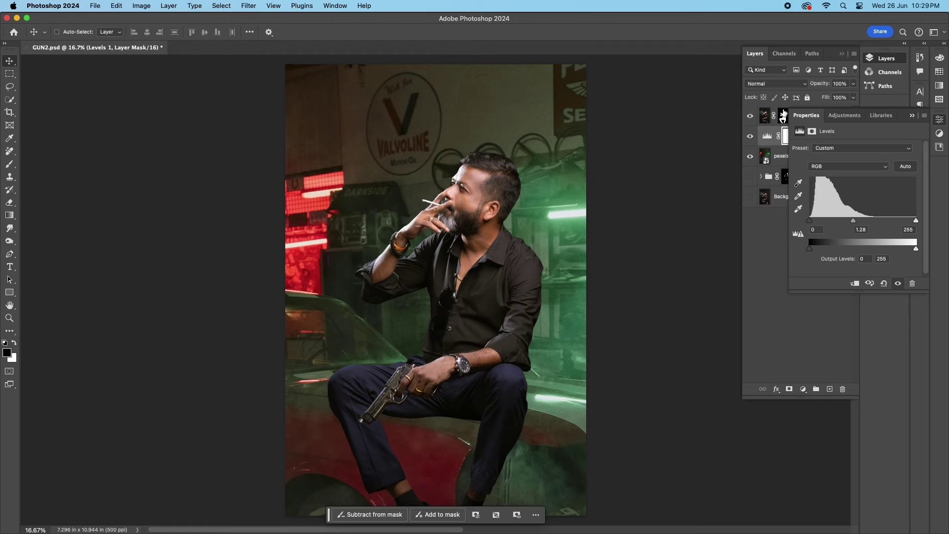
# Duplicate the gunman layer, brush on its mask, and add an empty Layer 3
pyautogui.click(766, 116)
pyautogui.hotkey('ctrl', 'j')
pyautogui.click(784, 136)
pyautogui.scroll(2, 474, 398)
pyautogui.press('b')
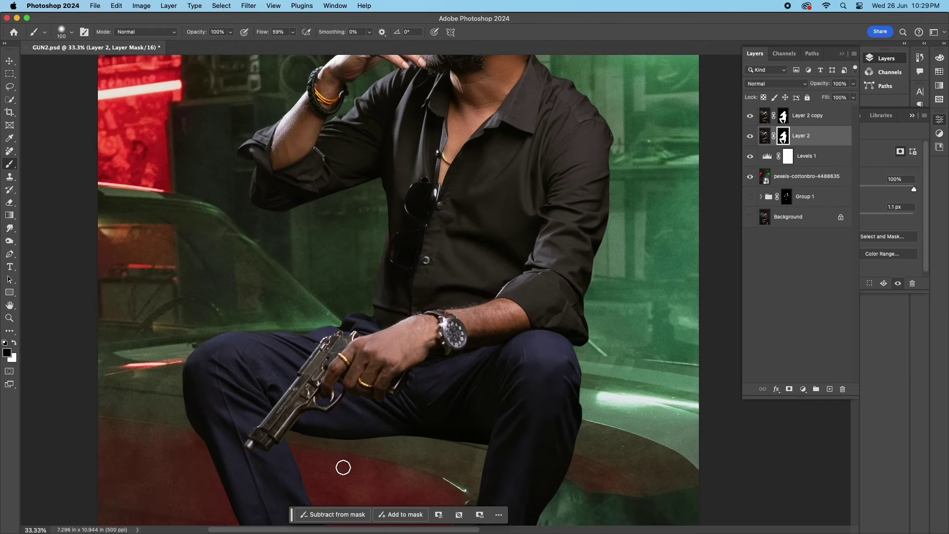
pyautogui.press('x')
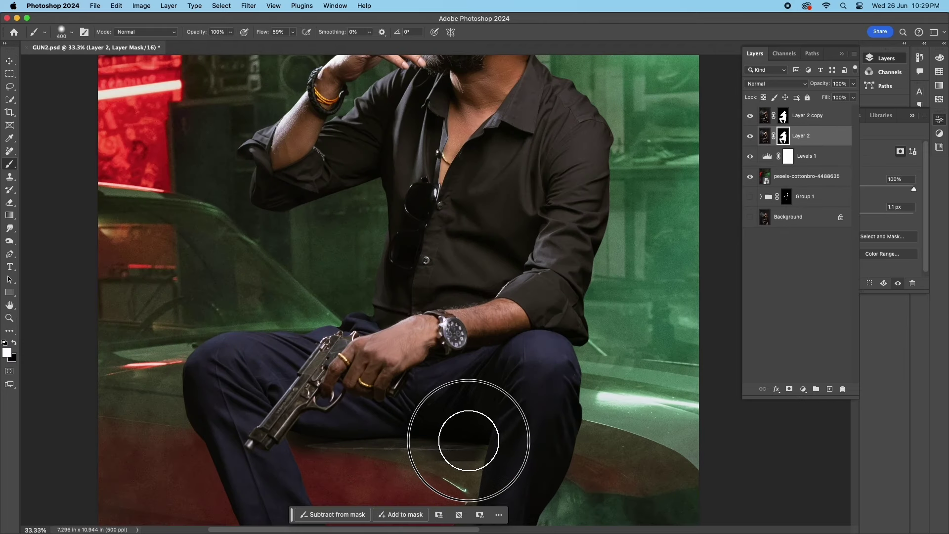
pyautogui.scroll(-3, 334, 419)
pyautogui.press('x')
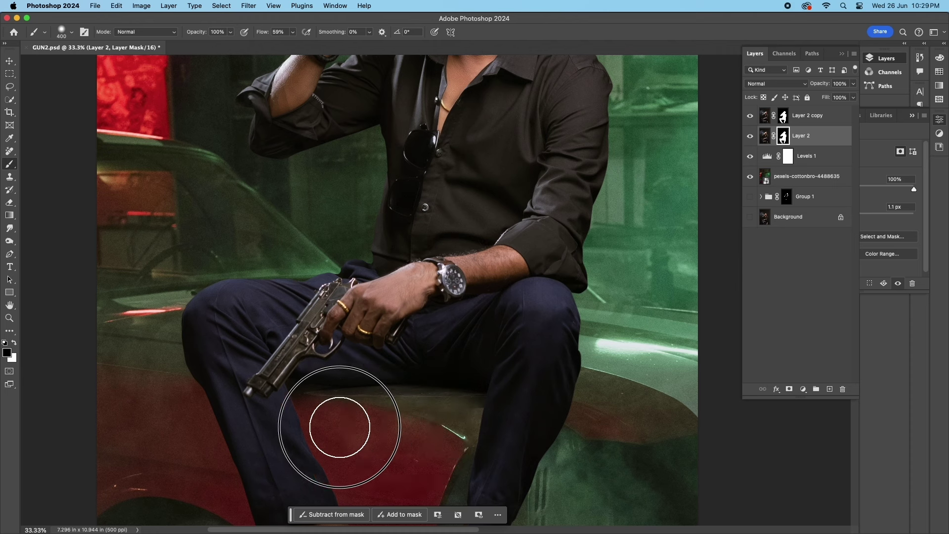
pyautogui.click(828, 389)
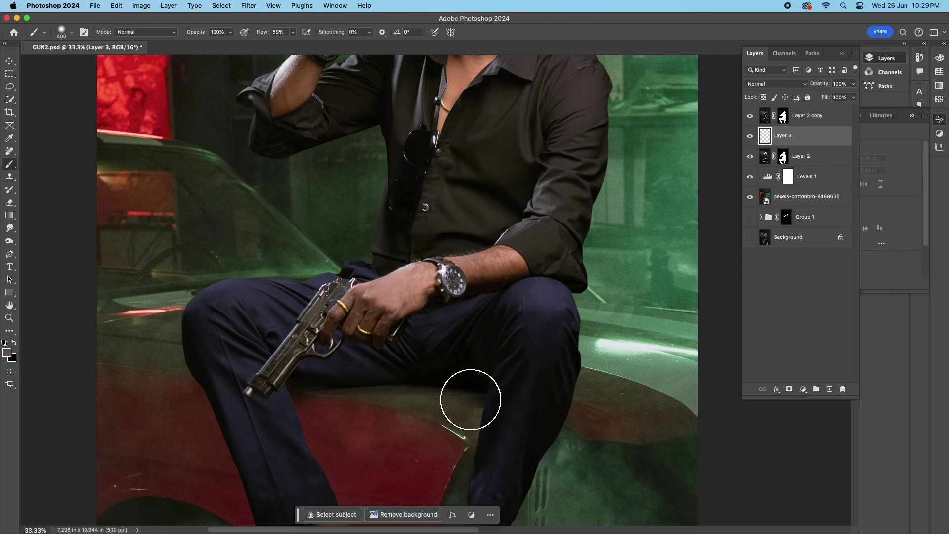
# Paint dark shadow strokes under the gun hand on Layer 3 and try Soft Light blending
pyautogui.moveTo(469, 393); pyautogui.dragTo(474, 457)
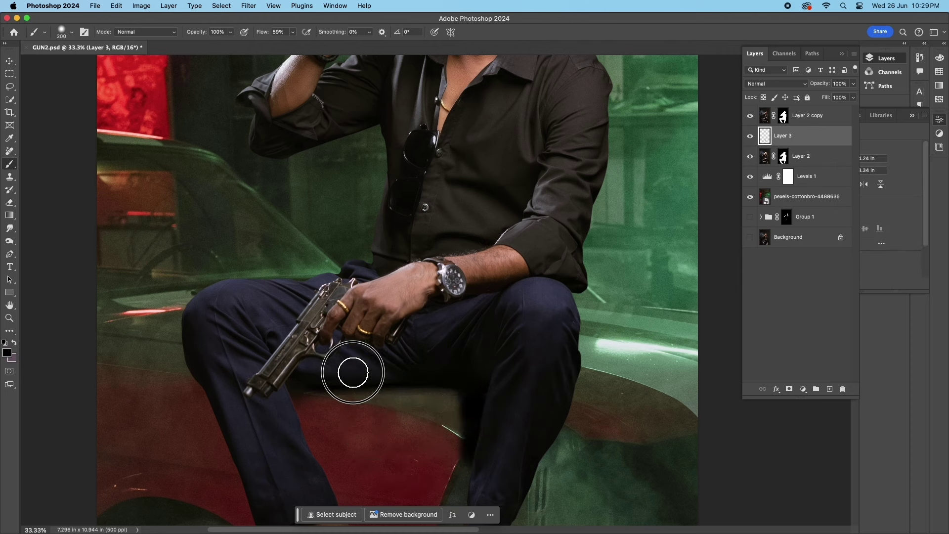
pyautogui.moveTo(379, 372); pyautogui.dragTo(442, 395)
pyautogui.click(776, 83)
pyautogui.click(759, 250)
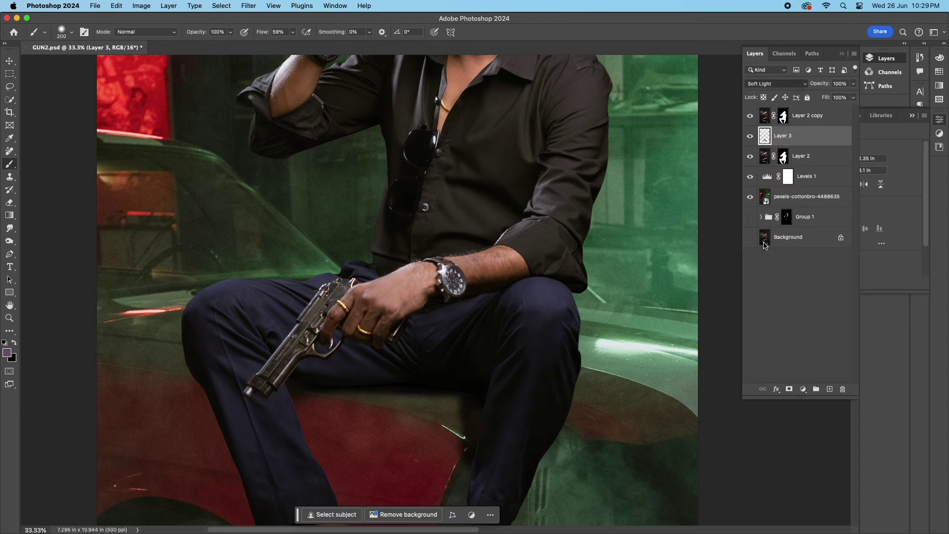
# Return Layer 3 to Normal blending and zoom out to view the whole poster
pyautogui.scroll(-5, 458, 391)
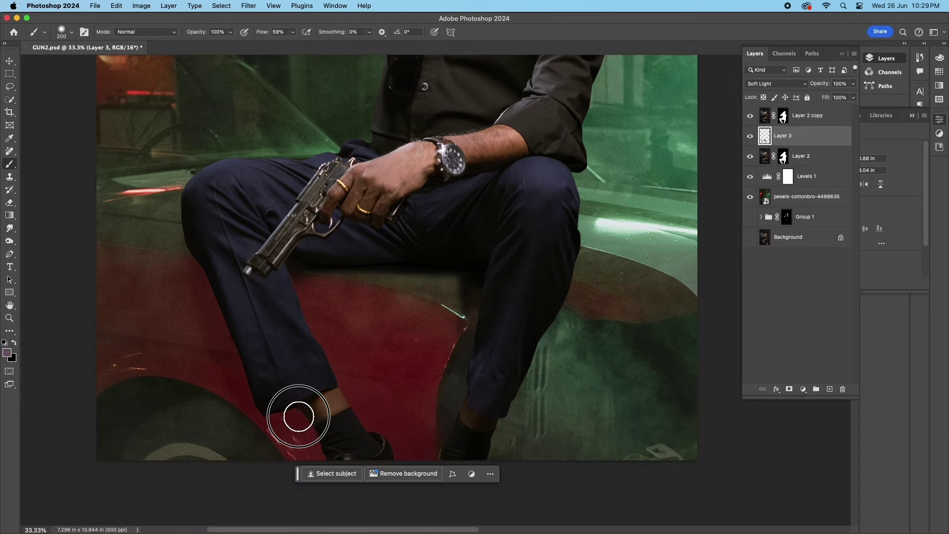
pyautogui.click(776, 84)
pyautogui.click(756, 72)
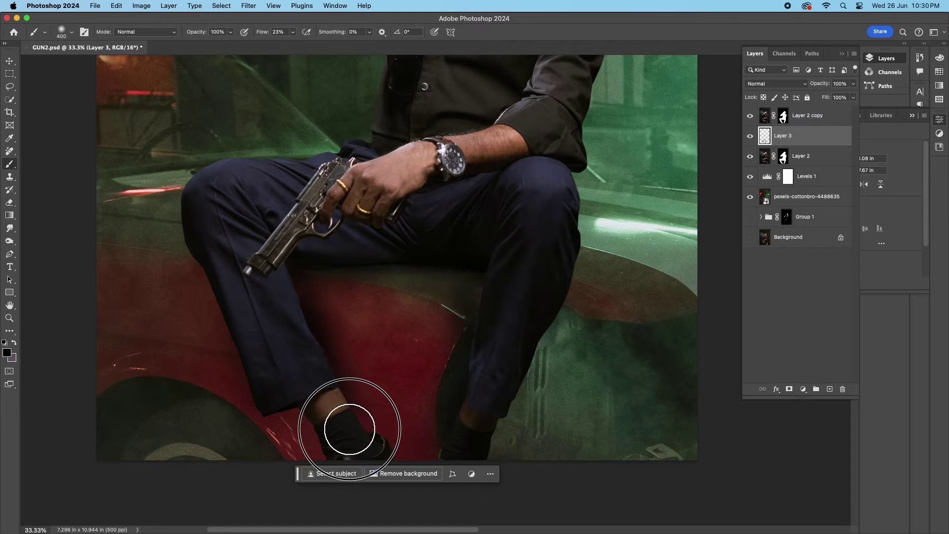
pyautogui.press('Tab')
pyautogui.press('super+minus')
pyautogui.press('super+minus')
pyautogui.press('super+minus')
pyautogui.press('Tab')
pyautogui.keyDown('shift'); pyautogui.click(807, 115); pyautogui.keyUp('shift')
# Select the three layers making up the man and nudge him back into place
pyautogui.press('v')
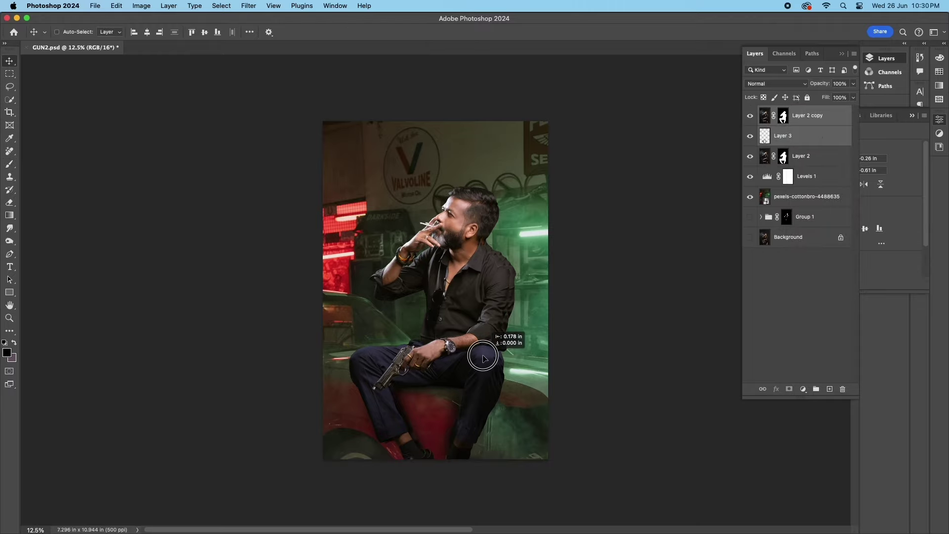
pyautogui.keyDown('shift'); pyautogui.click(821, 158); pyautogui.keyUp('shift')
pyautogui.moveTo(493, 334); pyautogui.dragTo(496, 337)
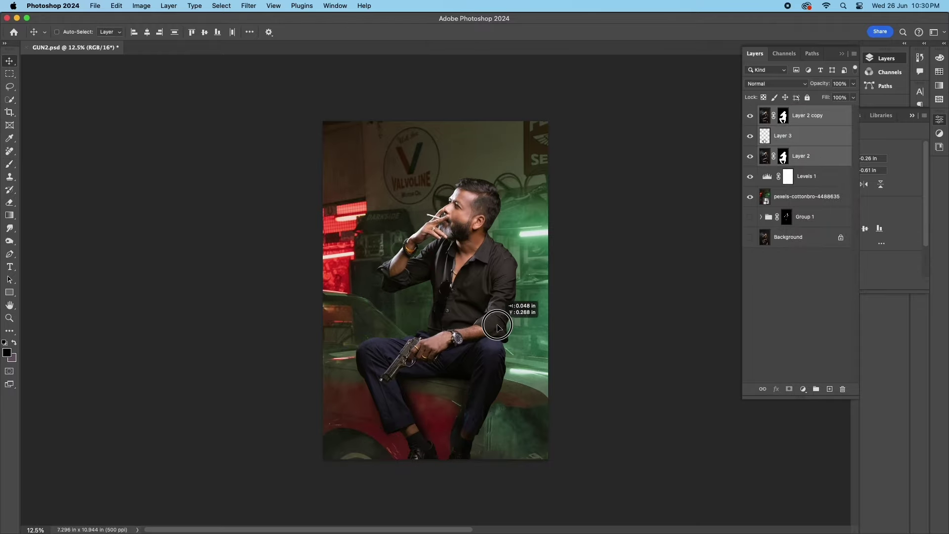
# Enlarge and reposition the garage photo, then load Layer 2 copy's mask as a selection
pyautogui.click(807, 196)
pyautogui.press('super+r')
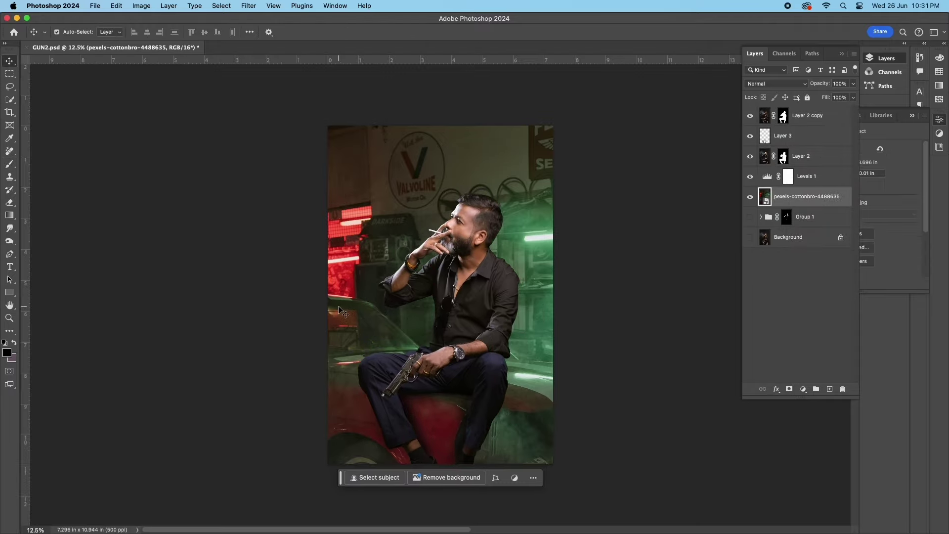
pyautogui.press('super+t')
pyautogui.moveTo(280, 289); pyautogui.dragTo(346, 296)
pyautogui.press('Return')
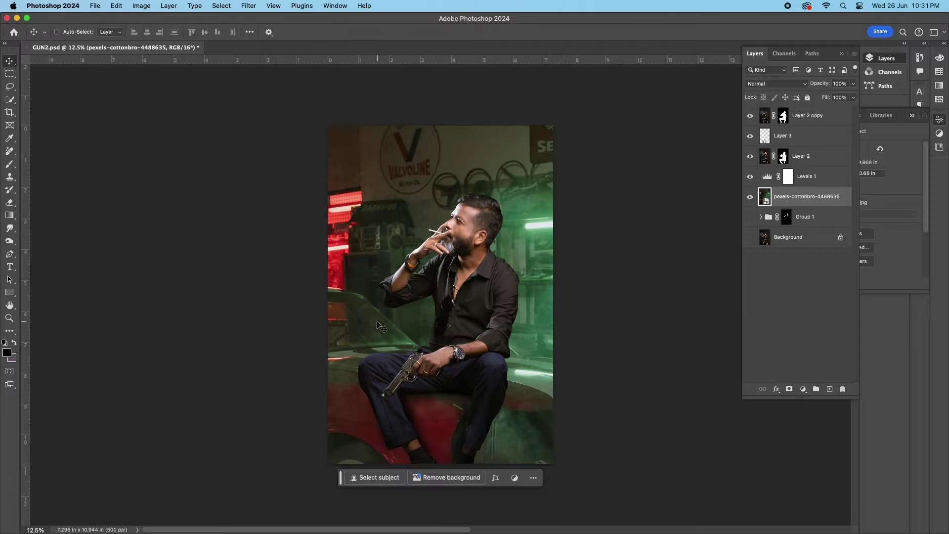
pyautogui.moveTo(377, 324); pyautogui.dragTo(403, 334)
pyautogui.click(784, 117)
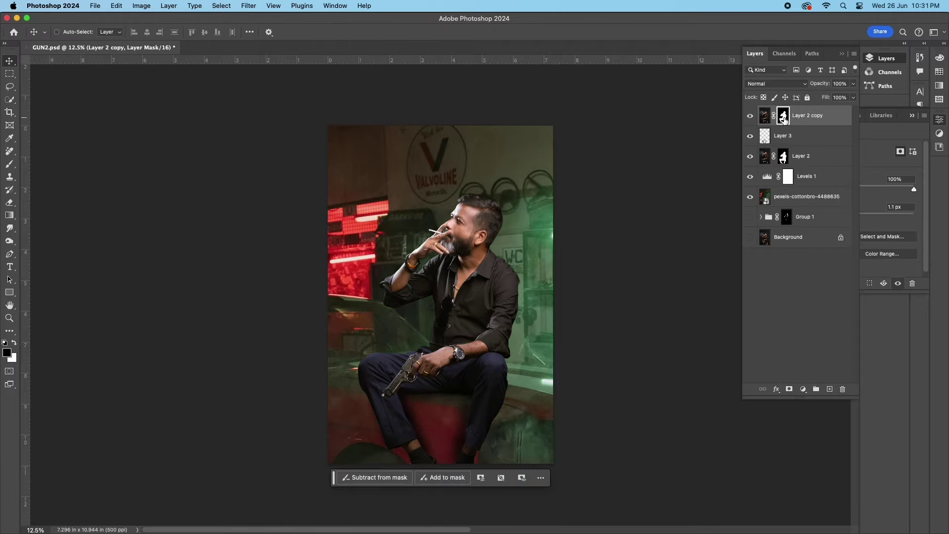
pyautogui.click(749, 162)
# Start a solid colour fill over the man's selection, then cancel it
pyautogui.keyDown('super'); pyautogui.click(783, 120); pyautogui.keyUp('super')
pyautogui.scroll(5, 444, 237)
pyautogui.click(803, 389)
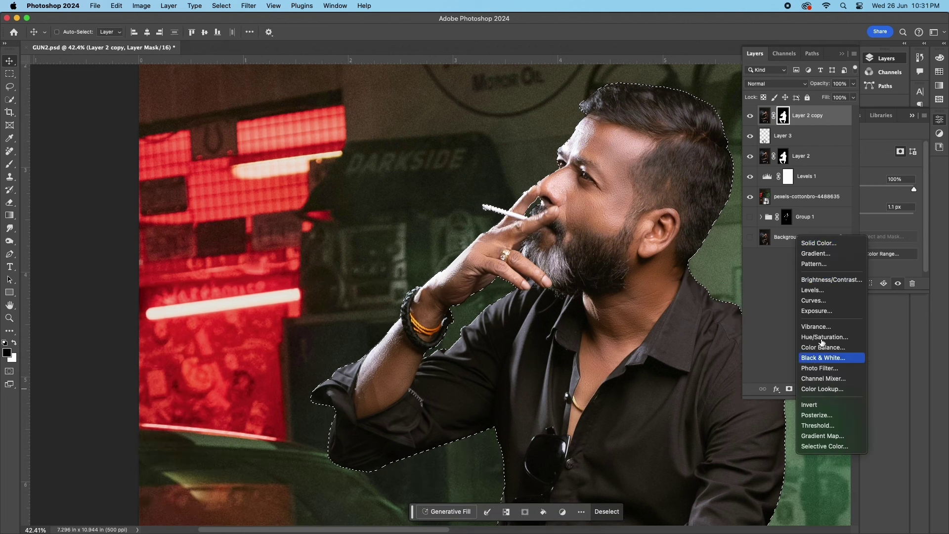
pyautogui.click(811, 241)
pyautogui.moveTo(746, 187); pyautogui.dragTo(743, 157)
pyautogui.press('Escape')
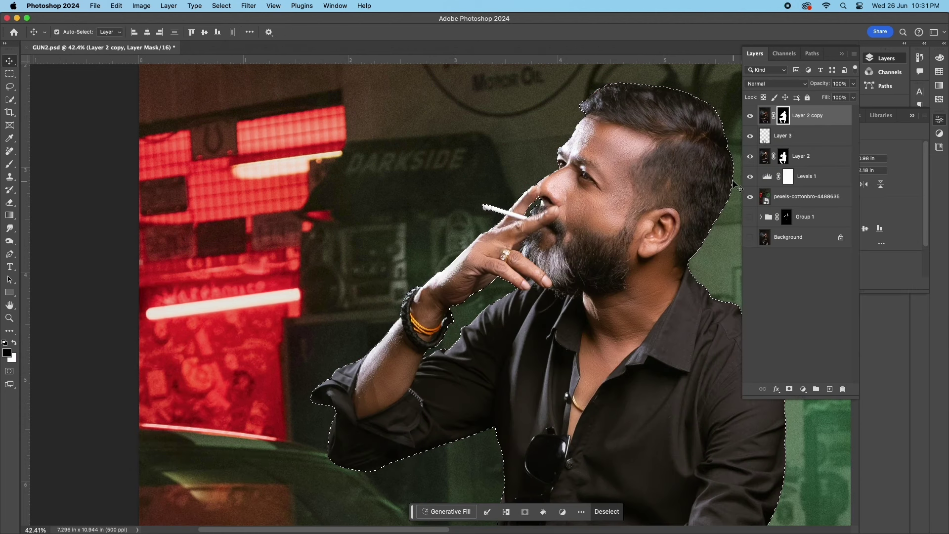
pyautogui.click(803, 394)
pyautogui.press('Escape')
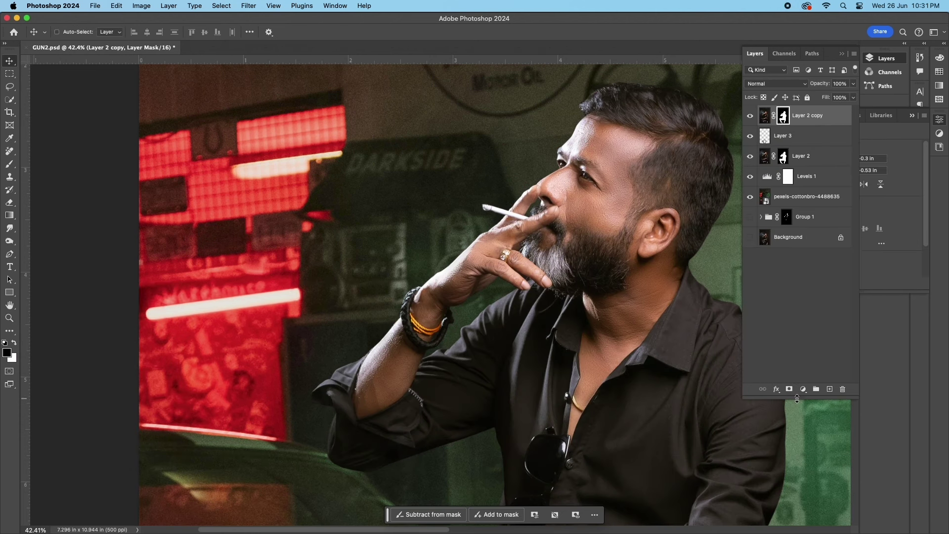
pyautogui.press('super+alt+shift+n')
# Add a pure red Solid Color fill layer blended in Multiply
pyautogui.click(803, 394)
pyautogui.click(815, 242)
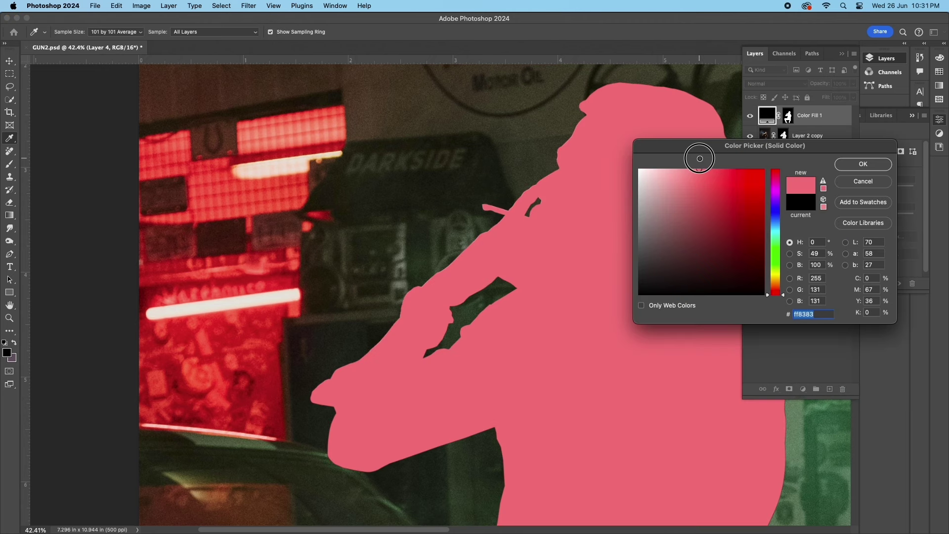
pyautogui.click(761, 151)
pyautogui.click(856, 161)
pyautogui.click(776, 83)
pyautogui.click(760, 124)
# Invert the red fill's mask so it tints only the background, at 27% opacity
pyautogui.click(788, 116)
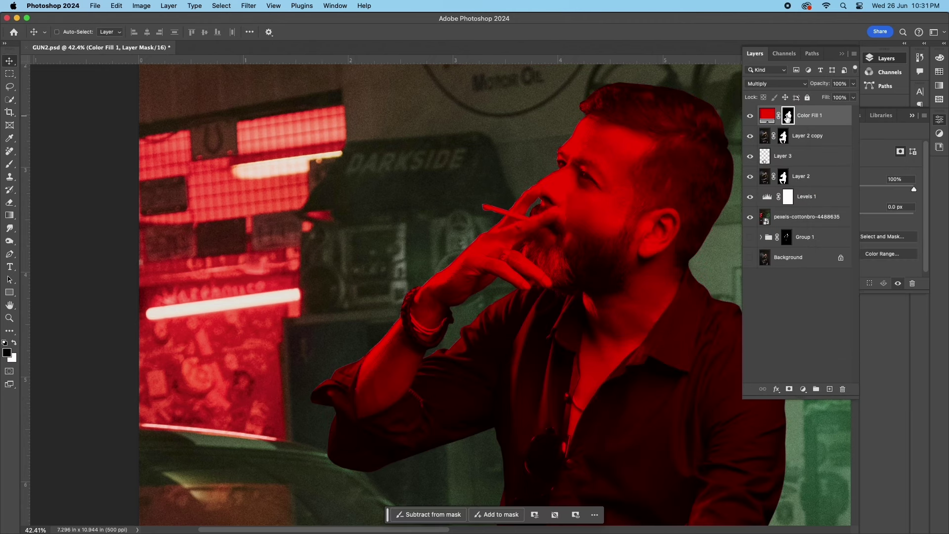
pyautogui.press('super+i')
pyautogui.press('2')
pyautogui.press('7')
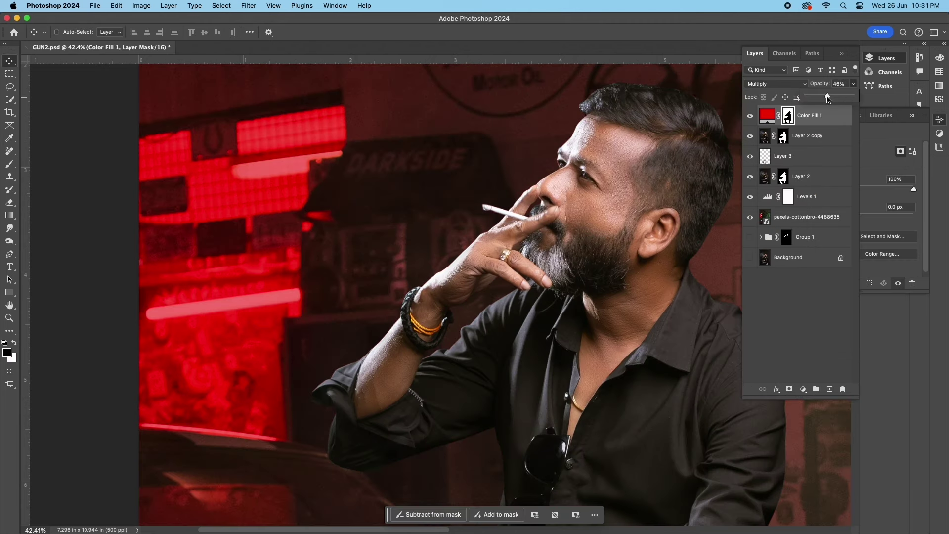
pyautogui.press('super+minus')
pyautogui.press('super+minus')
pyautogui.press('super+minus')
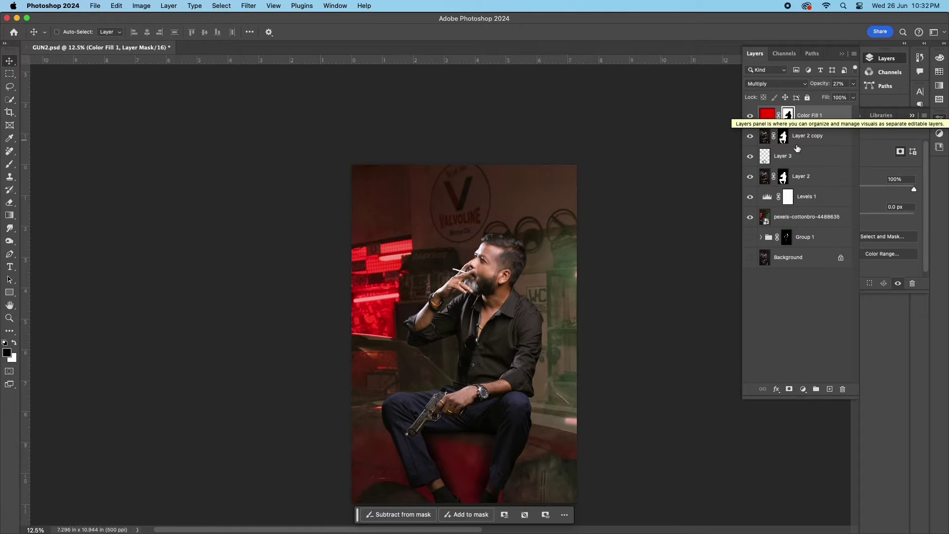
# Reload the man's outline, add empty Layer 4, and enlarge the brush to 700
pyautogui.keyDown('super'); pyautogui.click(783, 136); pyautogui.keyUp('super')
pyautogui.click(830, 389)
pyautogui.press('super+plus')
pyautogui.press('super+plus')
pyautogui.press('b')
pyautogui.press(']')
pyautogui.press(']')
pyautogui.press(']')
# Paint red light along the man's forearm and clear the selection
pyautogui.click(8, 350)
pyautogui.click(767, 135)
pyautogui.click(857, 161)
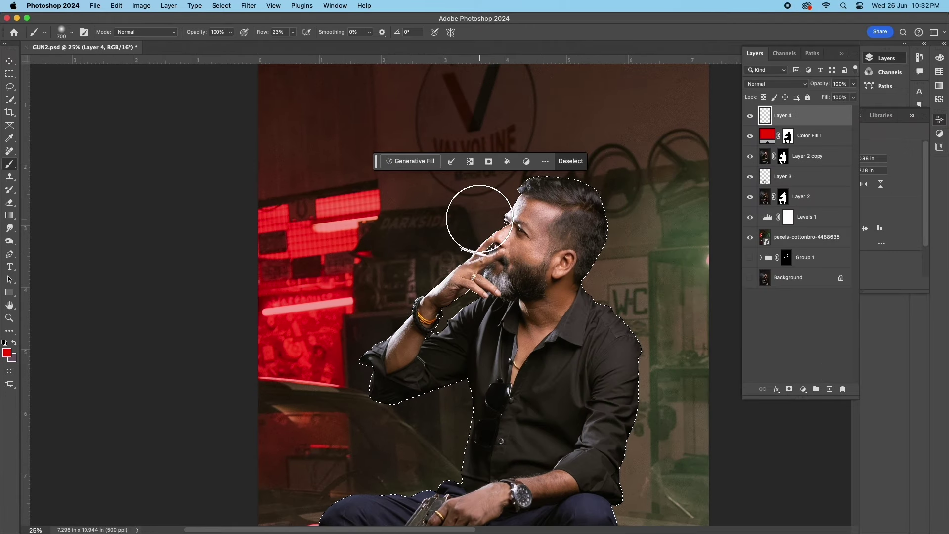
pyautogui.moveTo(367, 330); pyautogui.dragTo(391, 381)
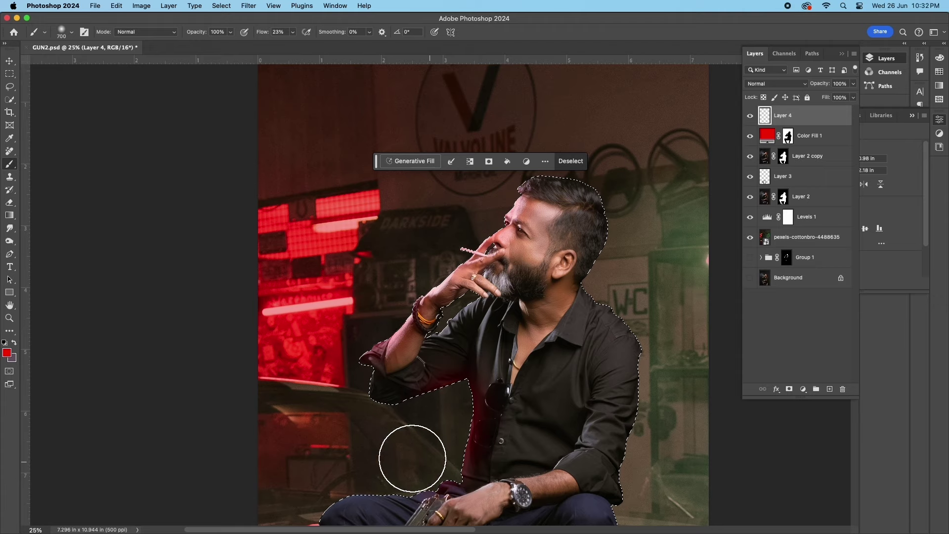
pyautogui.scroll(-5, 298, 346)
pyautogui.press('super+d')
# Try Lighten on the red paint, then delete the red paint and red fill layers
pyautogui.click(776, 84)
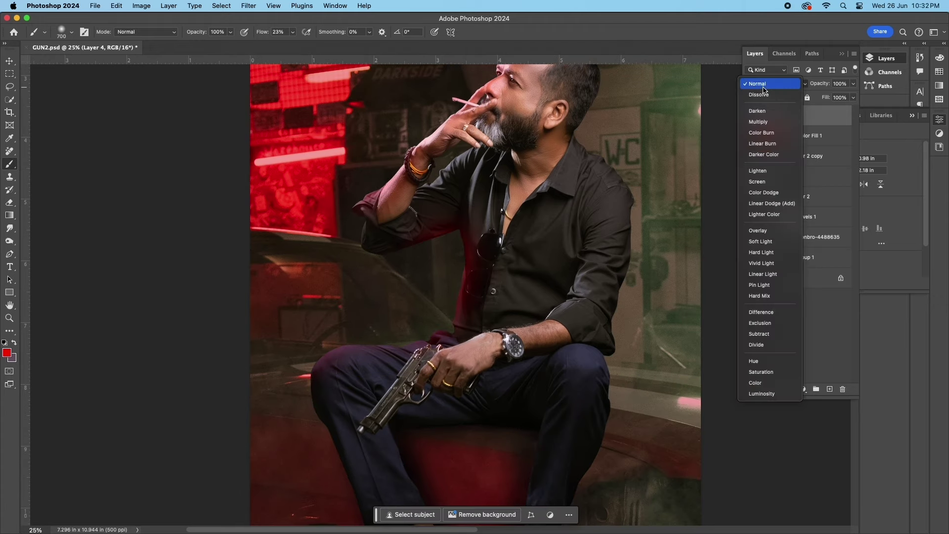
pyautogui.click(763, 167)
pyautogui.scroll(3, 535, 266)
pyautogui.keyDown('shift'); pyautogui.click(806, 135); pyautogui.keyUp('shift')
pyautogui.press('BackSpace')
# Load the man's outline and paint red rim light on a new layer, undoing a stray stroke
pyautogui.click(783, 116)
pyautogui.press('super+equal')
pyautogui.keyDown('super'); pyautogui.click(782, 156); pyautogui.keyUp('super')
pyautogui.press('[')
pyautogui.click(829, 389)
pyautogui.press('[')
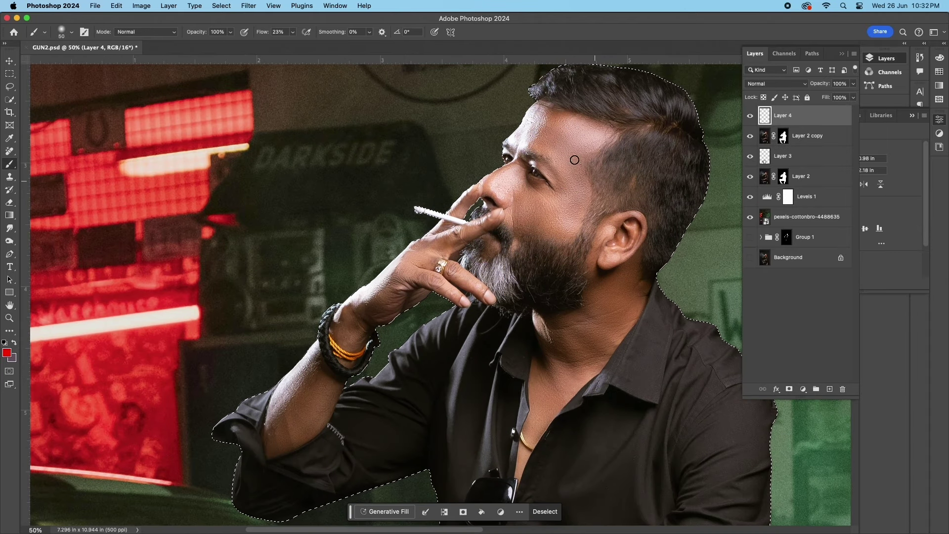
pyautogui.moveTo(512, 133)
pyautogui.mouseDown()
pyautogui.moveTo(500, 163)
pyautogui.moveTo(443, 217)
pyautogui.mouseUp()
pyautogui.press('super+z')
# Set the red rim light layer to Soft Light blending
pyautogui.press(']')
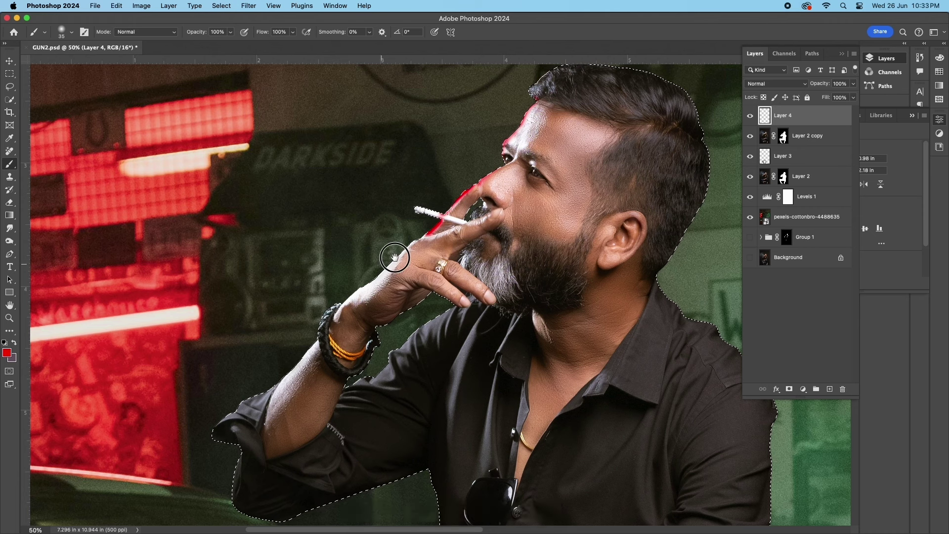
pyautogui.scroll(-3, 517, 195)
pyautogui.hscroll(-5, 517, 195)
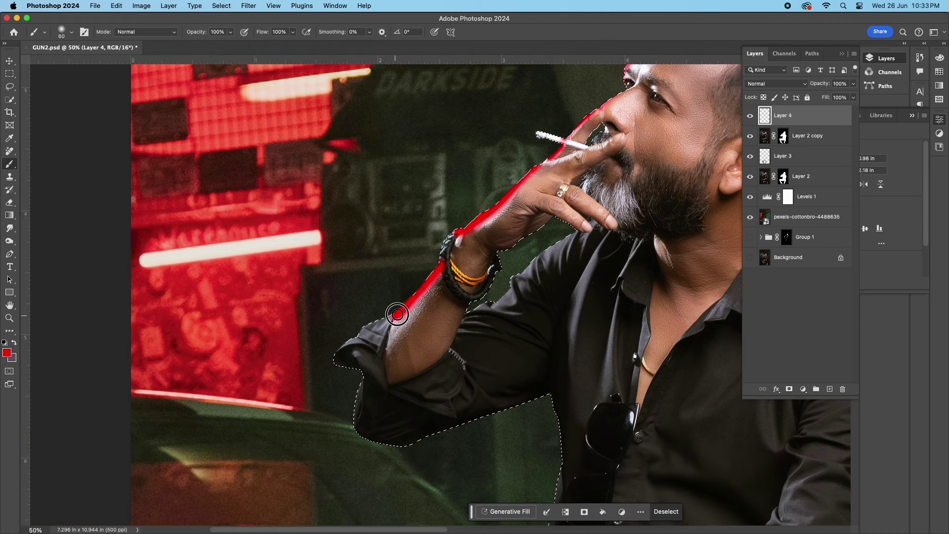
pyautogui.click(783, 87)
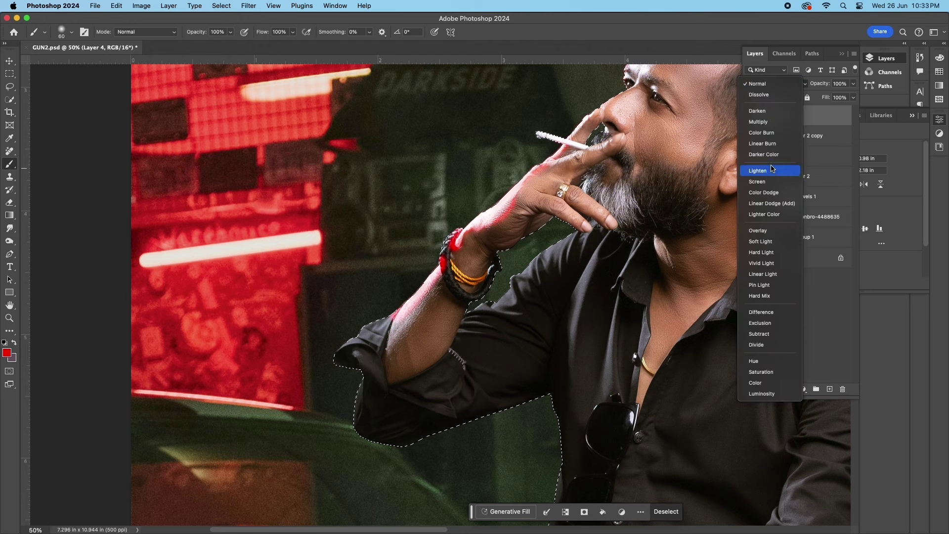
pyautogui.click(768, 244)
# Paint red glow along the top of the trousers with a 150 brush
pyautogui.press(']')
pyautogui.press(']')
pyautogui.scroll(-5, 346, 375)
pyautogui.hscroll(3, 346, 376)
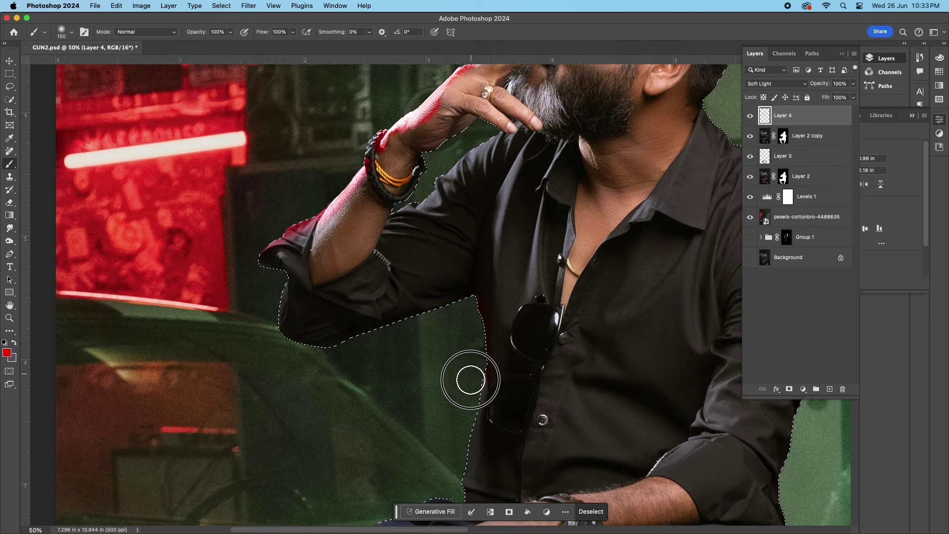
pyautogui.scroll(-5, 470, 237)
pyautogui.moveTo(187, 358); pyautogui.dragTo(312, 319)
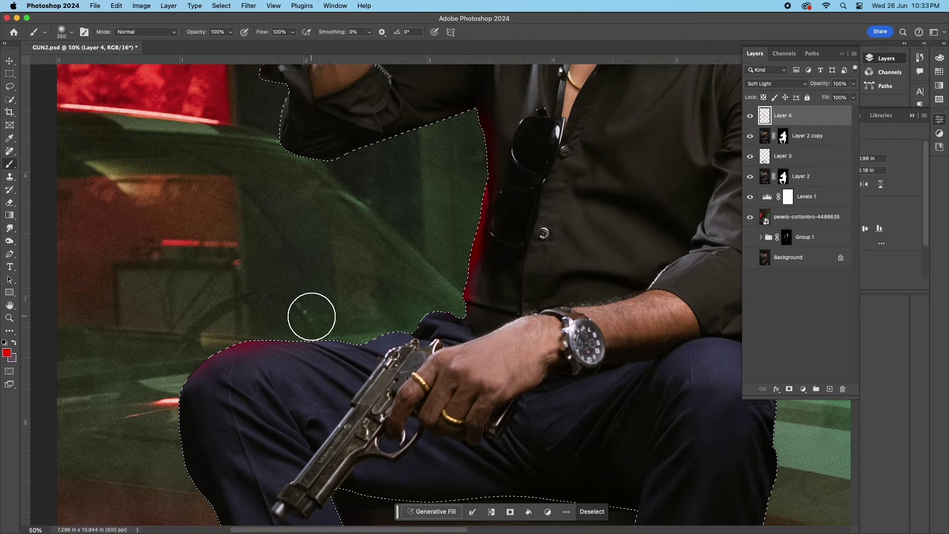
pyautogui.hscroll(5, 445, 257)
pyautogui.scroll(-4, 222, 258)
pyautogui.hscroll(-6, 223, 259)
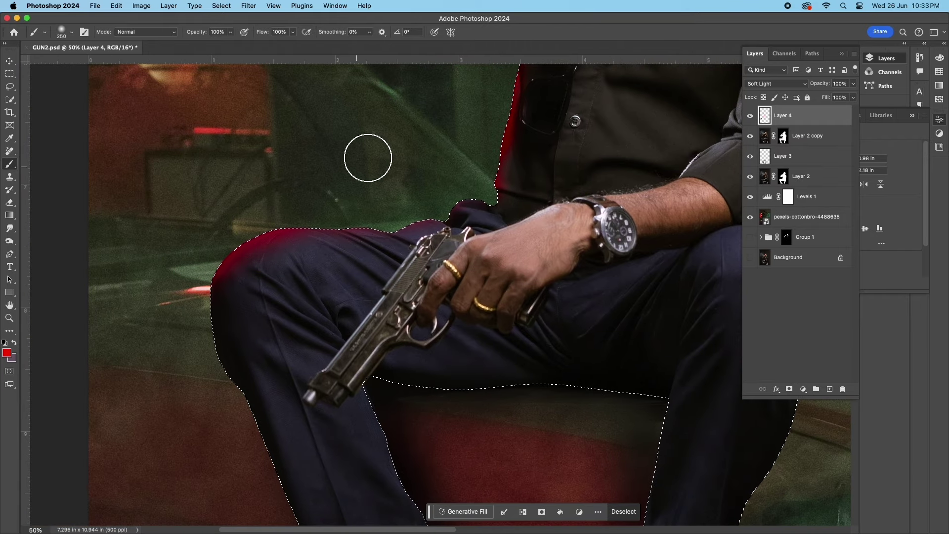
pyautogui.scroll(4, 400, 210)
pyautogui.scroll(5, 401, 210)
pyautogui.scroll(5, 346, 222)
pyautogui.hscroll(2, 346, 223)
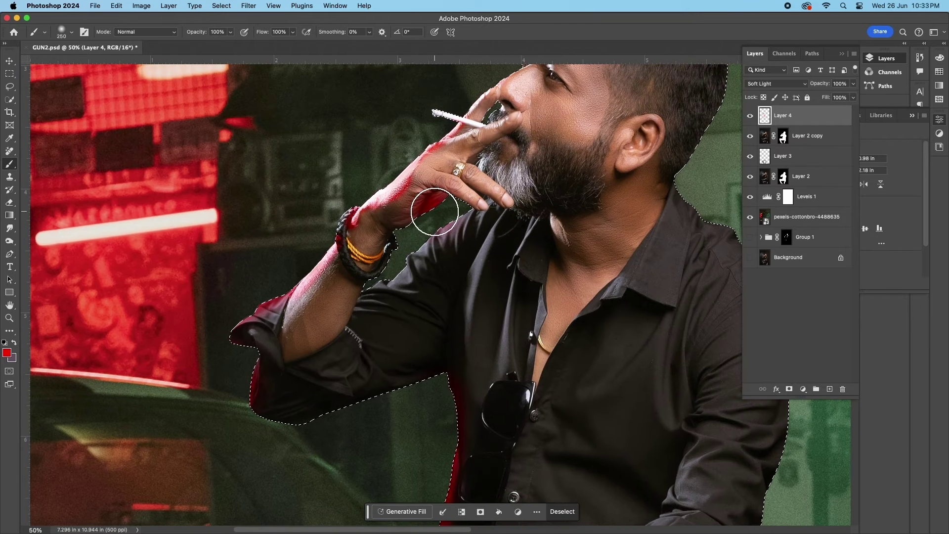
# Zoom out, pick green with an 800 brush, deselect, and hide Layer 2 copy
pyautogui.press('super+d')
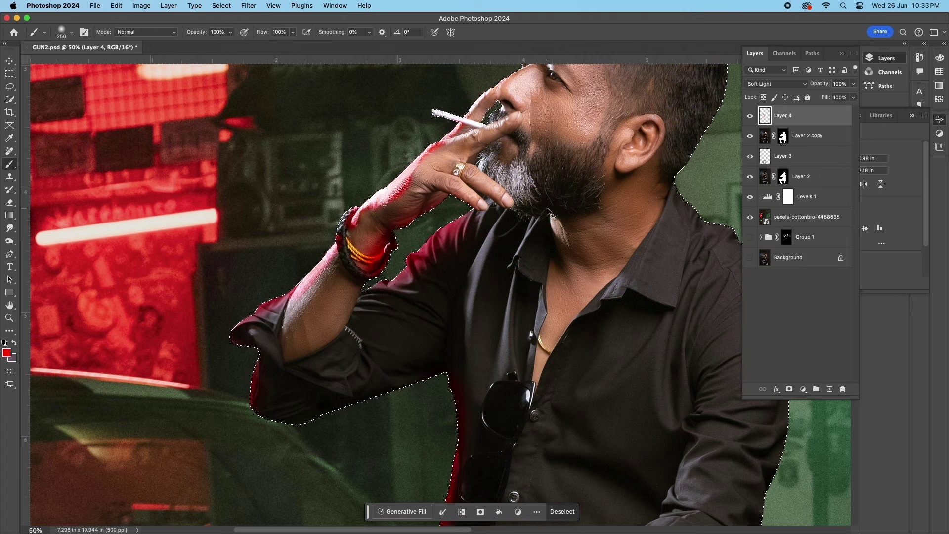
pyautogui.press('super+minus')
pyautogui.press('super+minus')
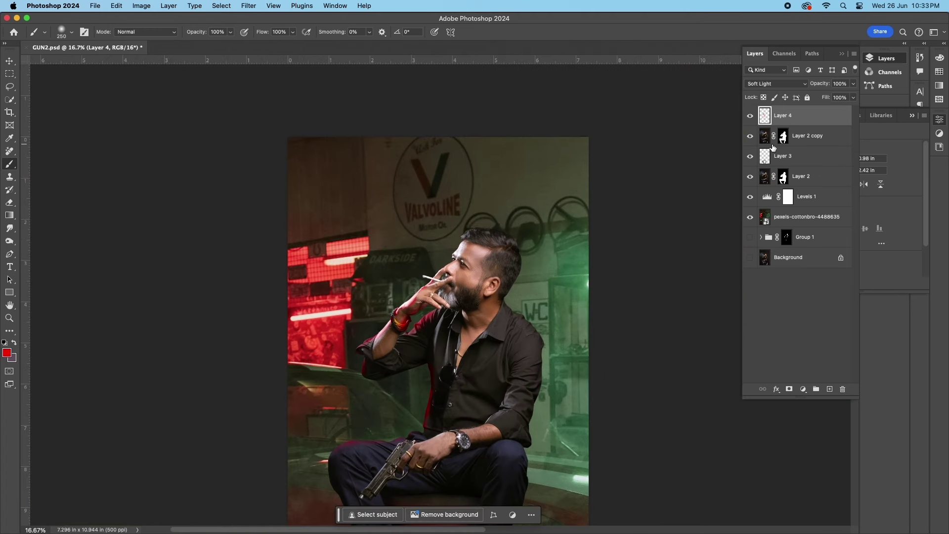
pyautogui.press('super+z')
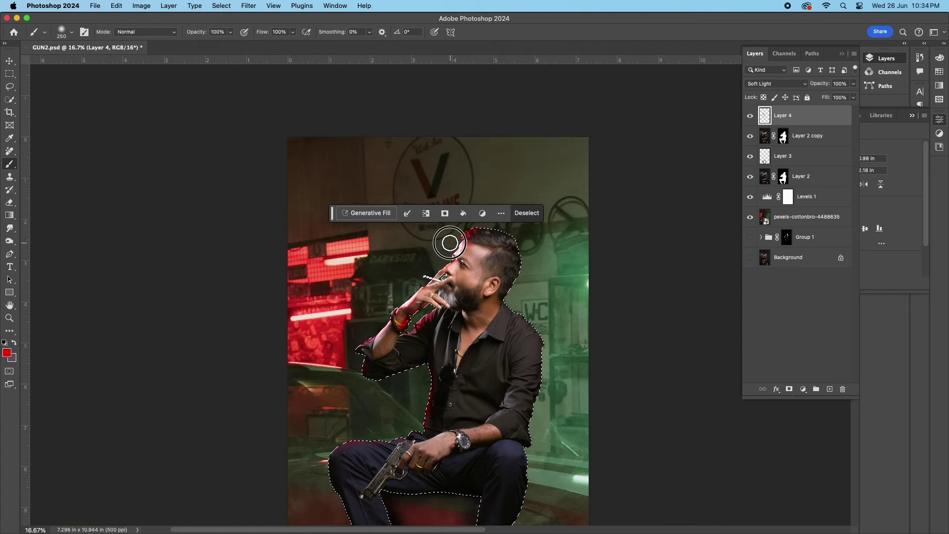
pyautogui.click(7, 353)
pyautogui.click(858, 163)
pyautogui.press(']')
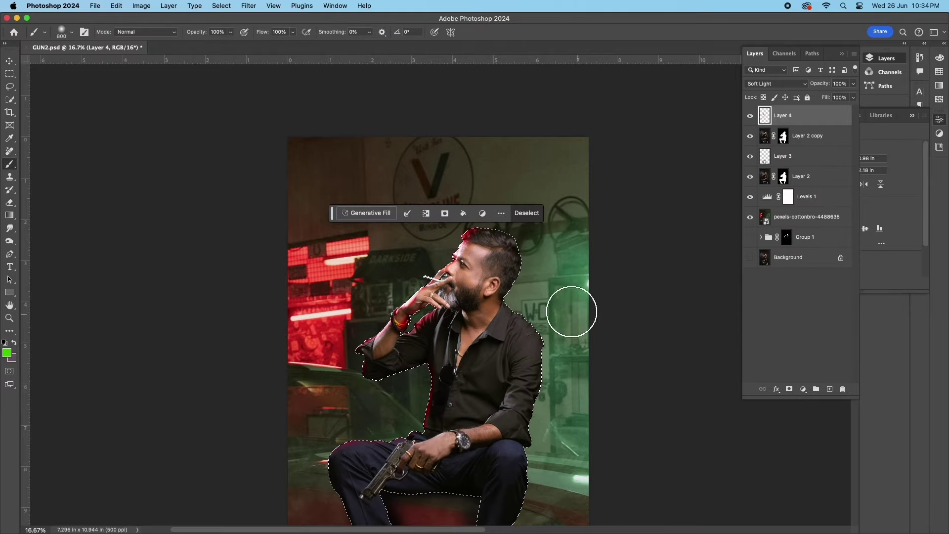
pyautogui.press('super+d')
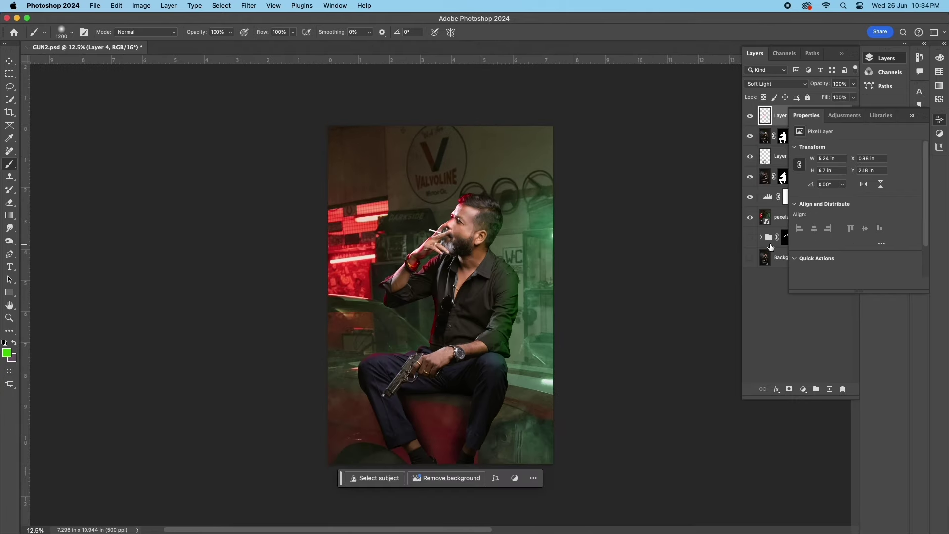
pyautogui.click(750, 137)
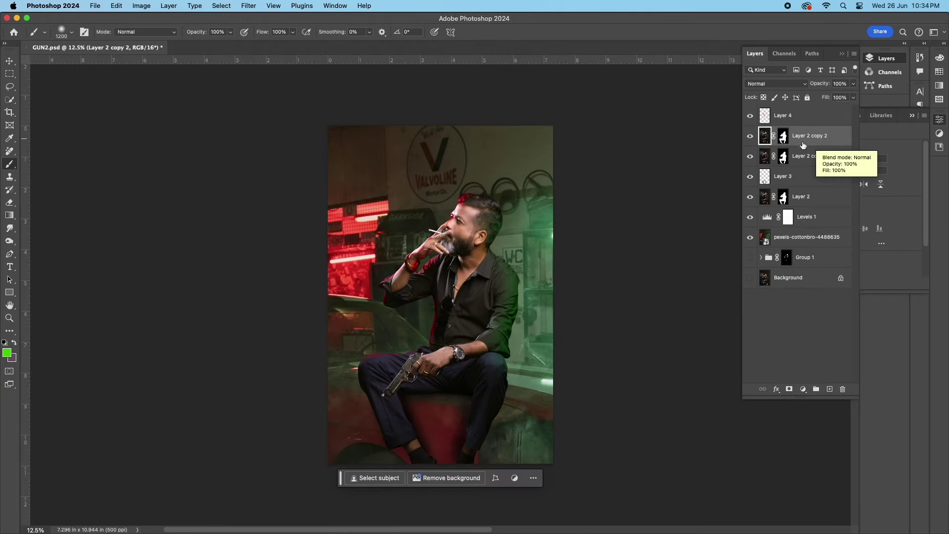
# Reveal smoke around the face on Layer 2 copy's mask and set it to Screen
pyautogui.moveTo(434, 256)
pyautogui.mouseDown()
pyautogui.moveTo(396, 205)
pyautogui.moveTo(434, 212)
pyautogui.moveTo(369, 280)
pyautogui.mouseUp()
pyautogui.click(765, 157)
pyautogui.click(776, 83)
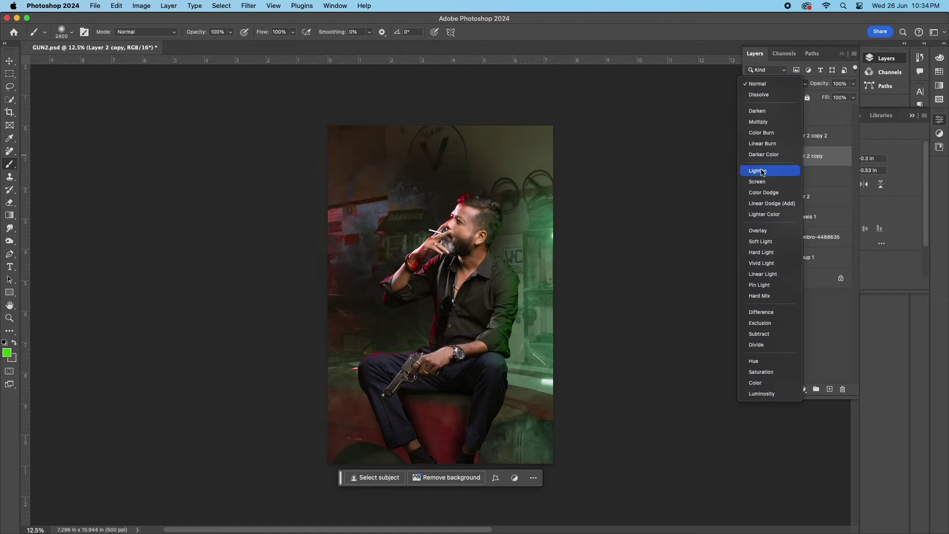
pyautogui.click(761, 170)
# Reset colours to black and white and begin a red (#cc2f2f) Solid Color fill layer
pyautogui.press('z')
pyautogui.hotkey('ctrl', '\\')
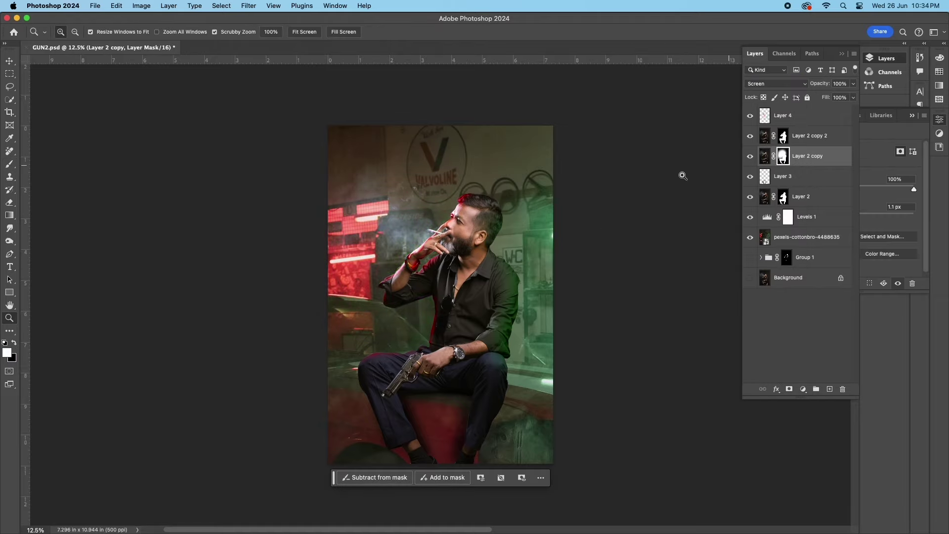
pyautogui.press('d')
pyautogui.press('b')
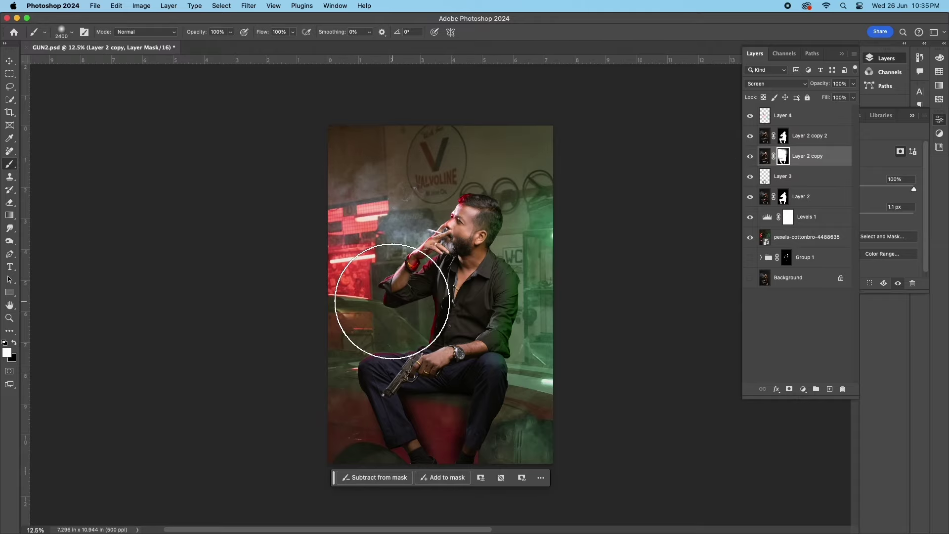
pyautogui.click(803, 389)
pyautogui.click(811, 243)
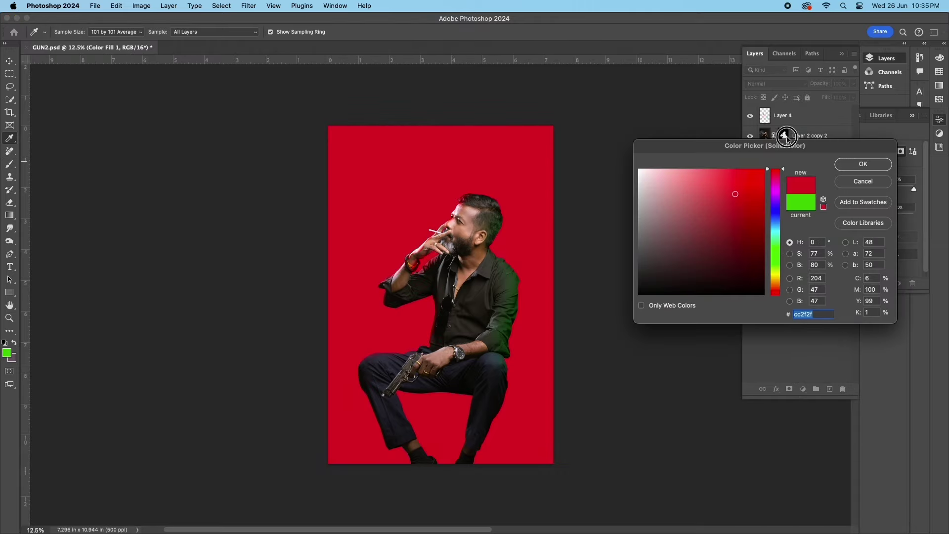
# Confirm red Color Fill 1, invert its mask, paint red glow on the left, set Overlay
pyautogui.click(861, 163)
pyautogui.hotkey('ctrl', 'i')
pyautogui.press(']')
pyautogui.press(']')
pyautogui.press(']')
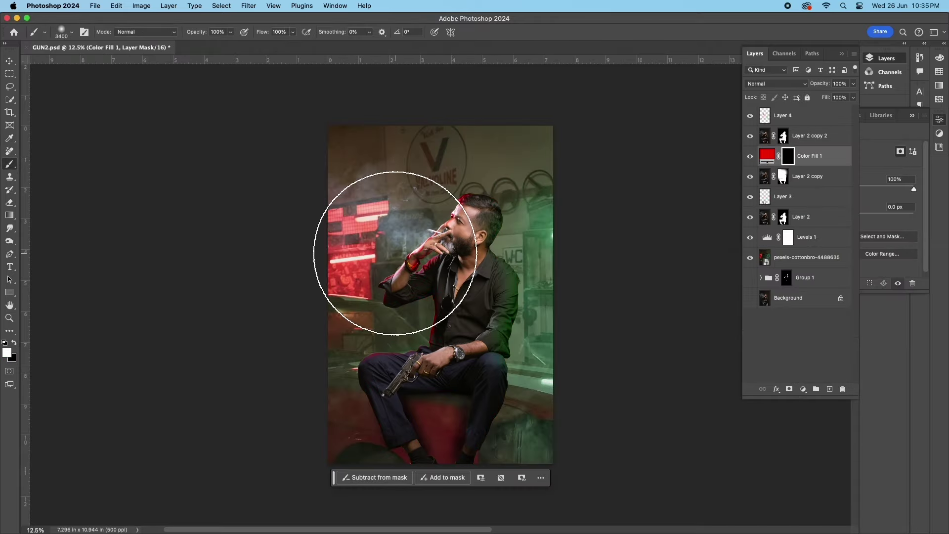
pyautogui.moveTo(392, 241); pyautogui.dragTo(381, 277)
pyautogui.click(776, 83)
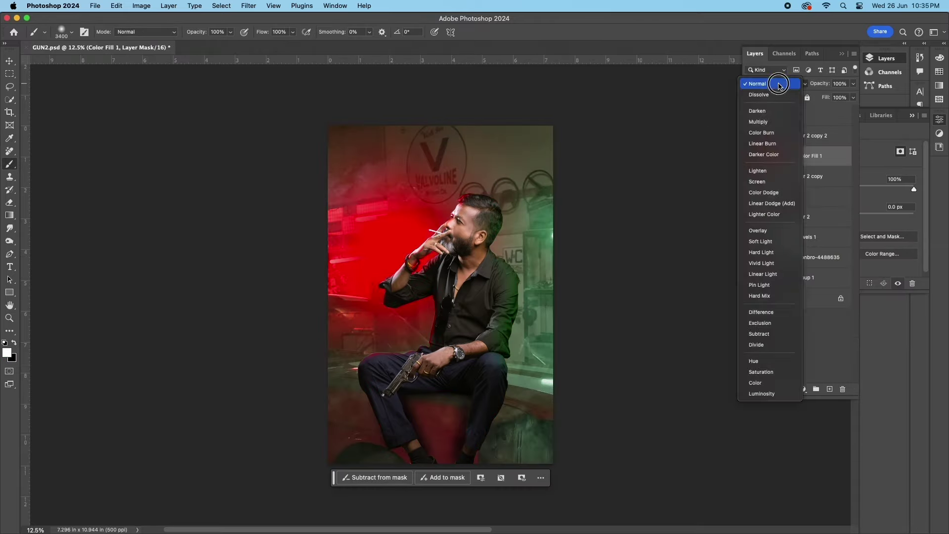
pyautogui.click(777, 231)
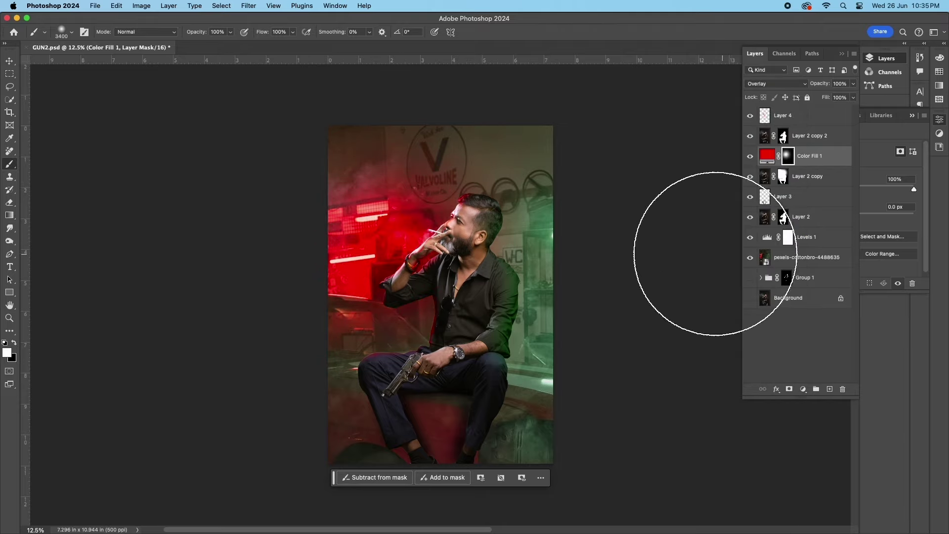
# Paint more red glow to the right of the man, keeping Color Fill 1 in Overlay
pyautogui.press('Tab')
pyautogui.hotkey('ctrl', '+')
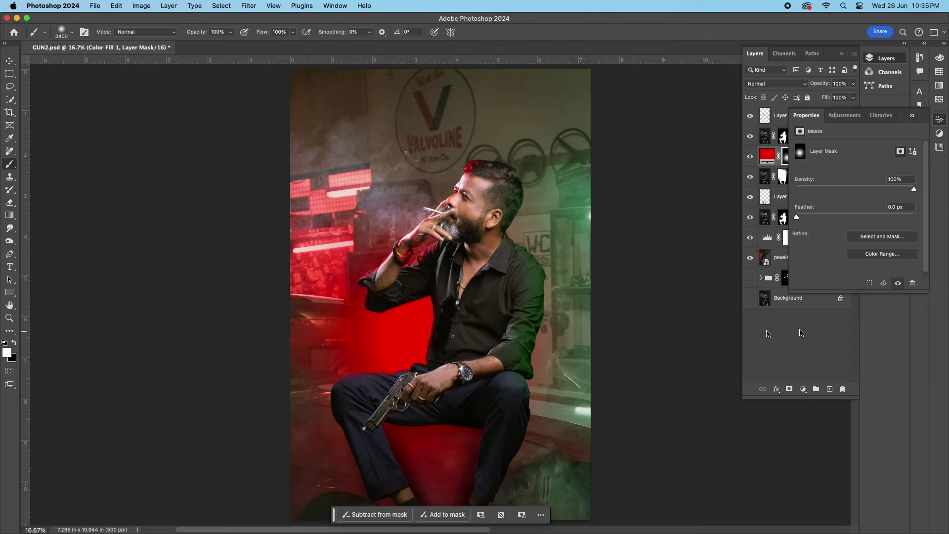
pyautogui.moveTo(514, 307); pyautogui.dragTo(534, 222)
pyautogui.click(767, 156)
pyautogui.click(776, 83)
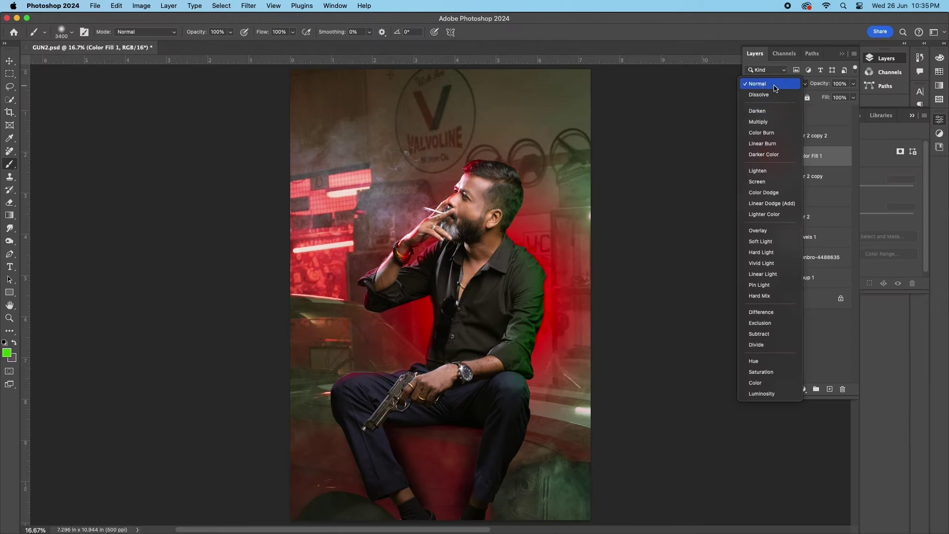
pyautogui.click(772, 232)
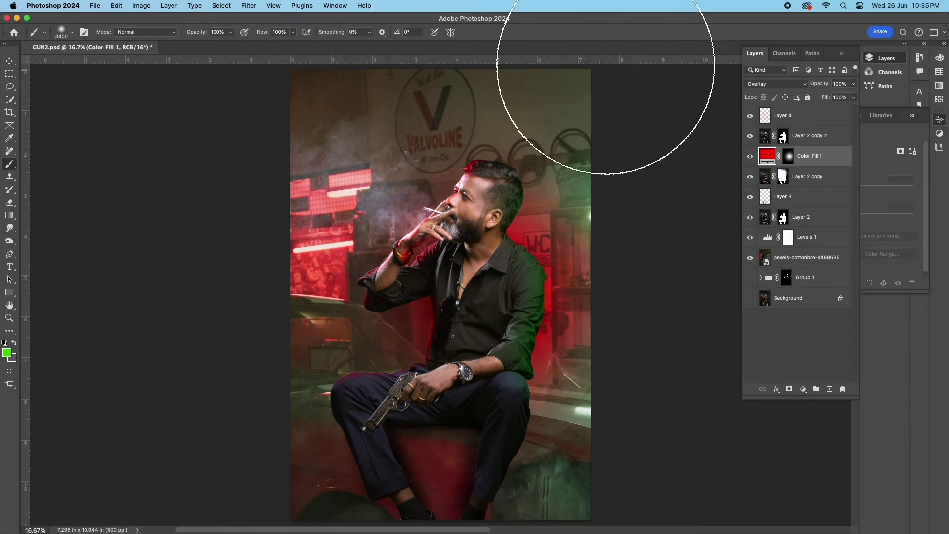
# Add a green Color Fill 2, invert its mask, and paint green glow on the right side
pyautogui.click(803, 389)
pyautogui.click(797, 242)
pyautogui.click(862, 163)
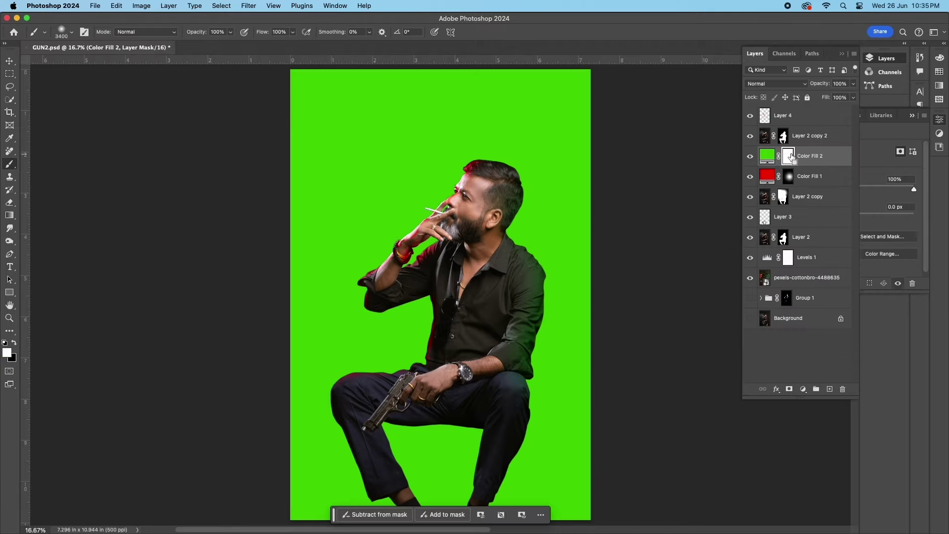
pyautogui.hotkey('ctrl', 'i')
pyautogui.click(625, 228)
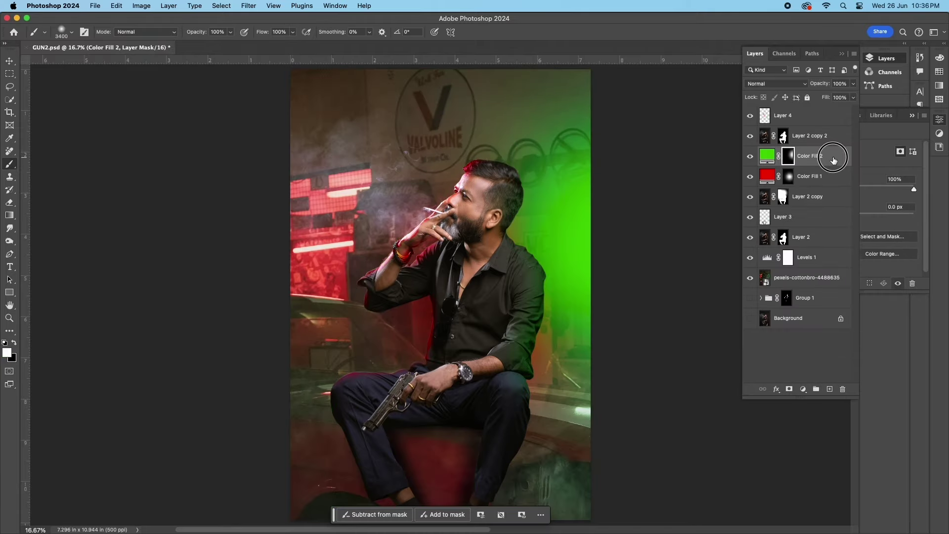
# Move Color Fill 2 above Layer 2 copy 2, set it to Screen, and shift the glow right
pyautogui.moveTo(834, 160); pyautogui.dragTo(816, 127)
pyautogui.click(765, 83)
pyautogui.click(764, 181)
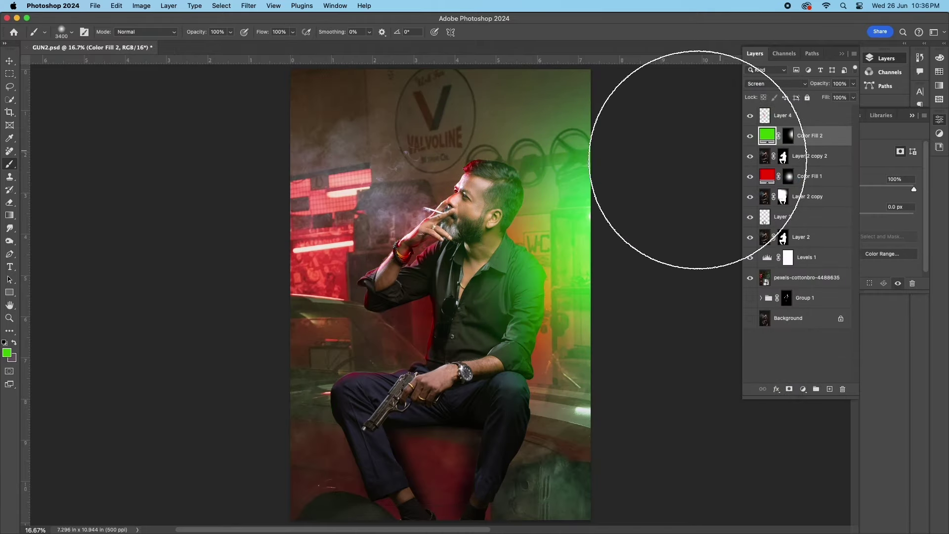
pyautogui.press('v')
pyautogui.moveTo(580, 269); pyautogui.dragTo(618, 285)
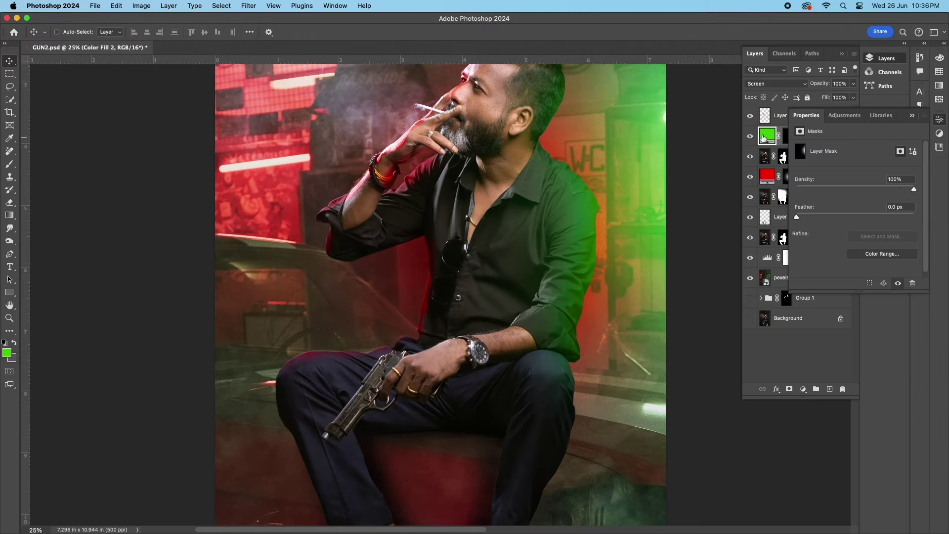
# Add a Curves adjustment and bend the RGB, Blue and Red curves toward a gold tone
pyautogui.click(803, 389)
pyautogui.click(823, 299)
pyautogui.moveTo(878, 208); pyautogui.dragTo(870, 196)
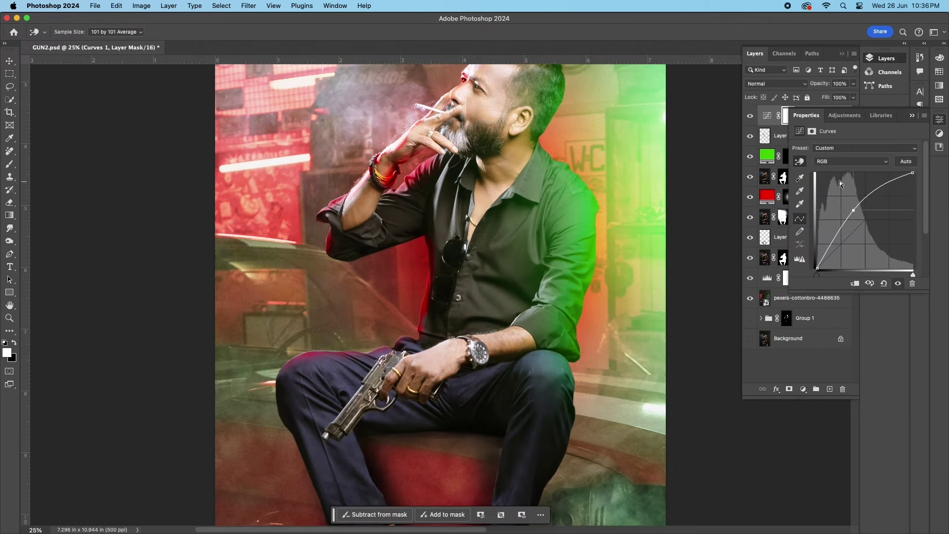
pyautogui.click(850, 161)
pyautogui.click(840, 199)
pyautogui.click(850, 161)
pyautogui.click(835, 137)
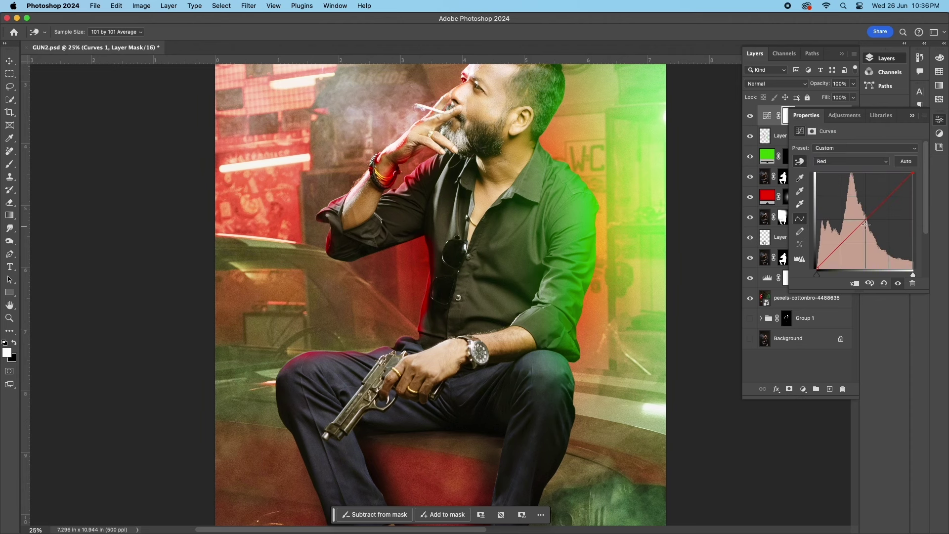
pyautogui.click(850, 161)
pyautogui.moveTo(817, 270); pyautogui.dragTo(825, 270)
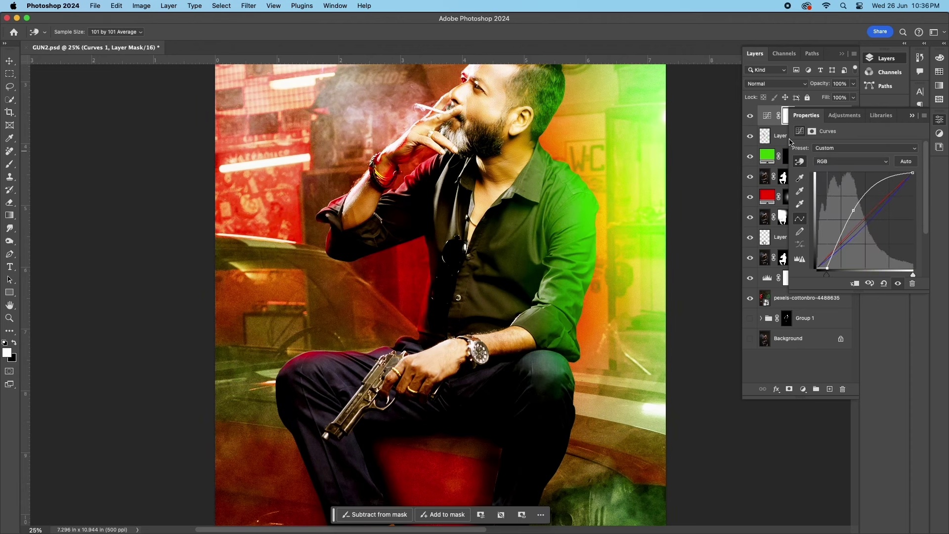
# Invert the Curves mask and brush over the pistol at about 70 px to reveal the gold
pyautogui.click(785, 121)
pyautogui.hotkey('ctrl', 'i')
pyautogui.press('b')
pyautogui.scroll(2, 414, 275)
pyautogui.scroll(-3, 413, 275)
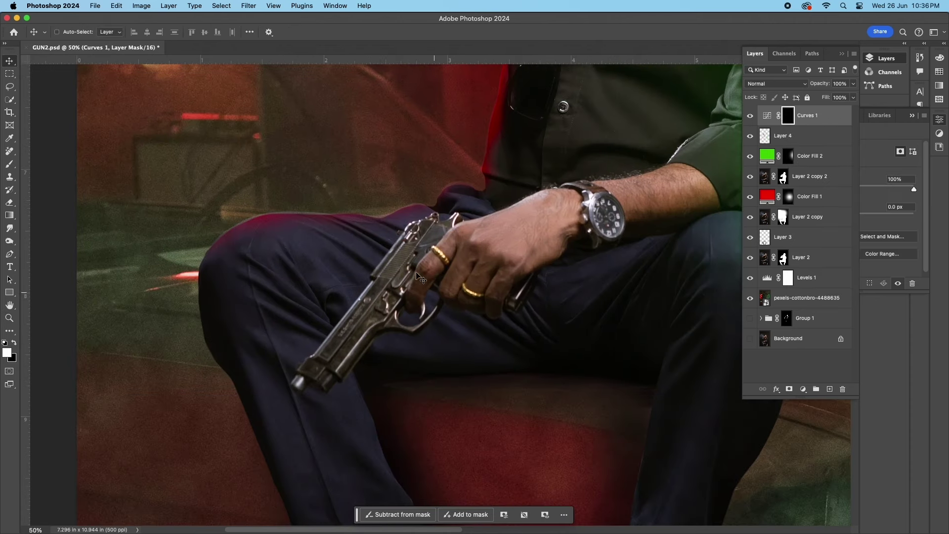
pyautogui.press('[')
pyautogui.press('[')
pyautogui.press('[')
pyautogui.press('[')
pyautogui.press('[')
pyautogui.press('[')
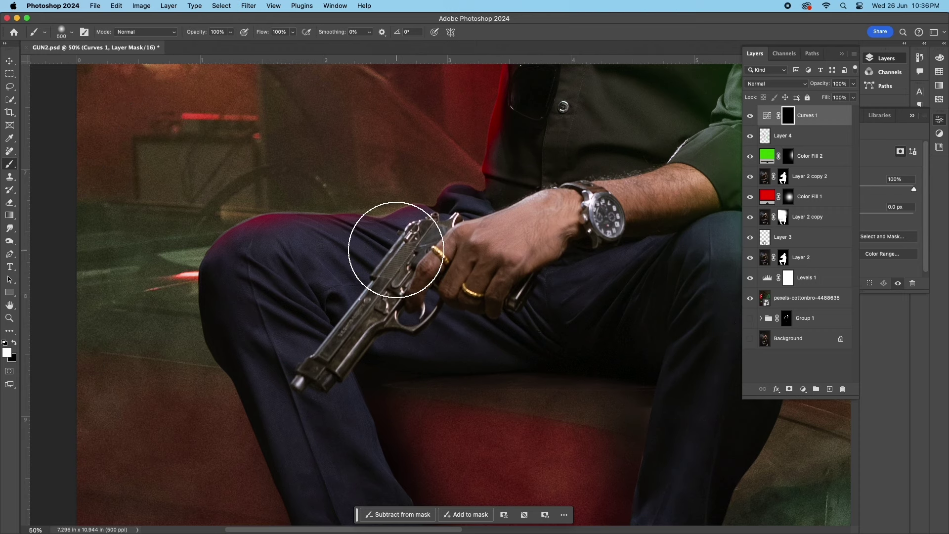
pyautogui.moveTo(406, 239); pyautogui.dragTo(297, 379)
pyautogui.moveTo(435, 218)
pyautogui.mouseDown()
pyautogui.moveTo(366, 281)
pyautogui.moveTo(307, 376)
pyautogui.mouseUp()
pyautogui.press('[')
pyautogui.rightClick(403, 284)
pyautogui.press('Return')
pyautogui.press('[')
pyautogui.press('[')
pyautogui.press('[')
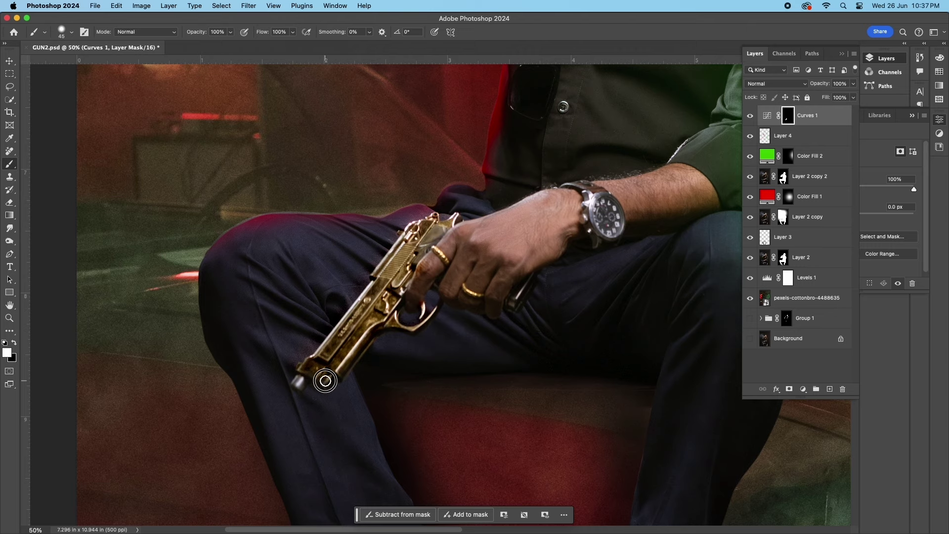
# Zoom out to 25% with panels hidden to review the gold pistol
pyautogui.press('super+minus')
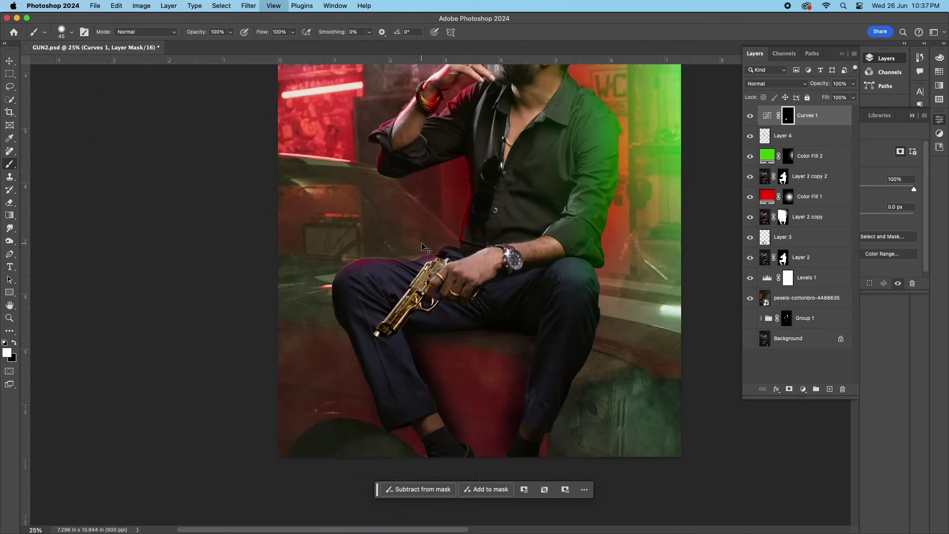
pyautogui.press('super+minus')
pyautogui.press('Tab')
pyautogui.press('super+equal')
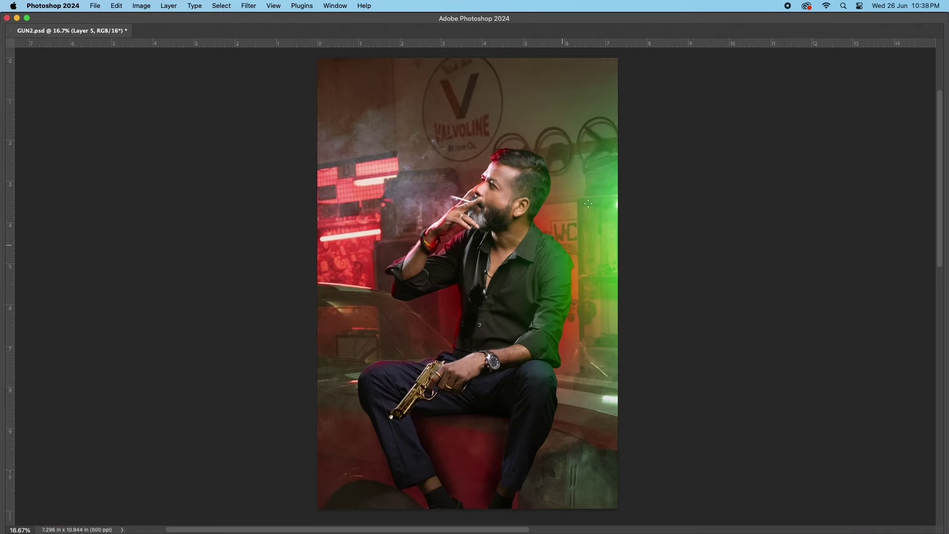
# In the Camera Raw Filter, raise Texture to +29, Clarity to +23 and Dehaze to +10
pyautogui.click(255, 10)
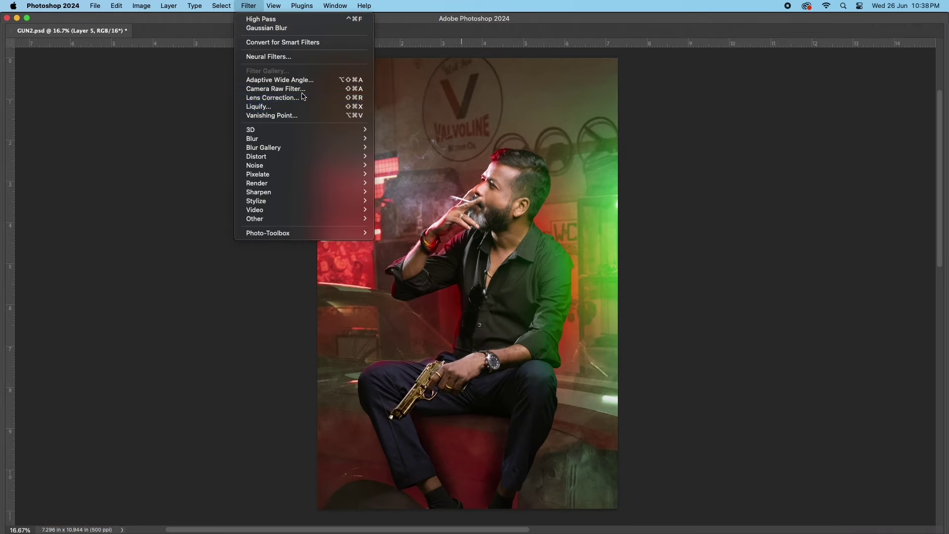
pyautogui.click(276, 88)
pyautogui.click(813, 285)
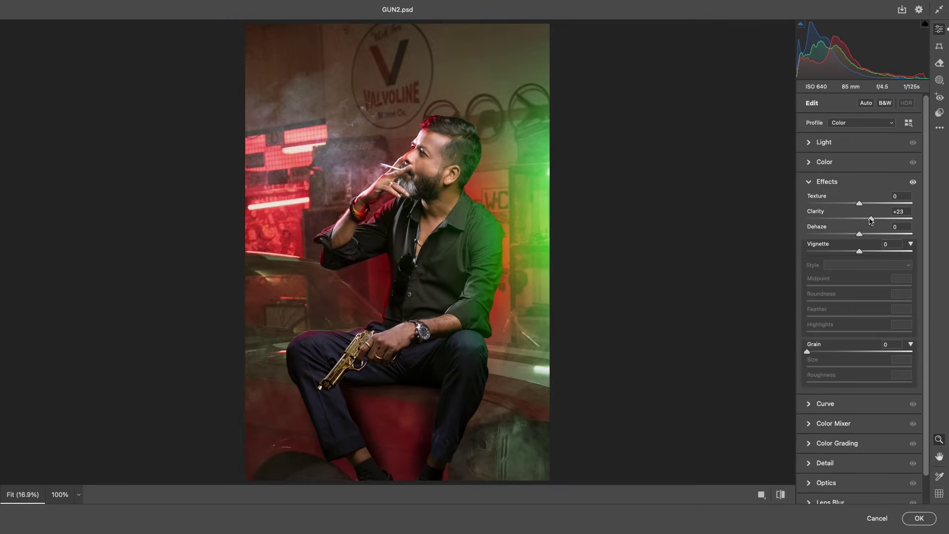
pyautogui.moveTo(879, 239); pyautogui.dragTo(871, 239)
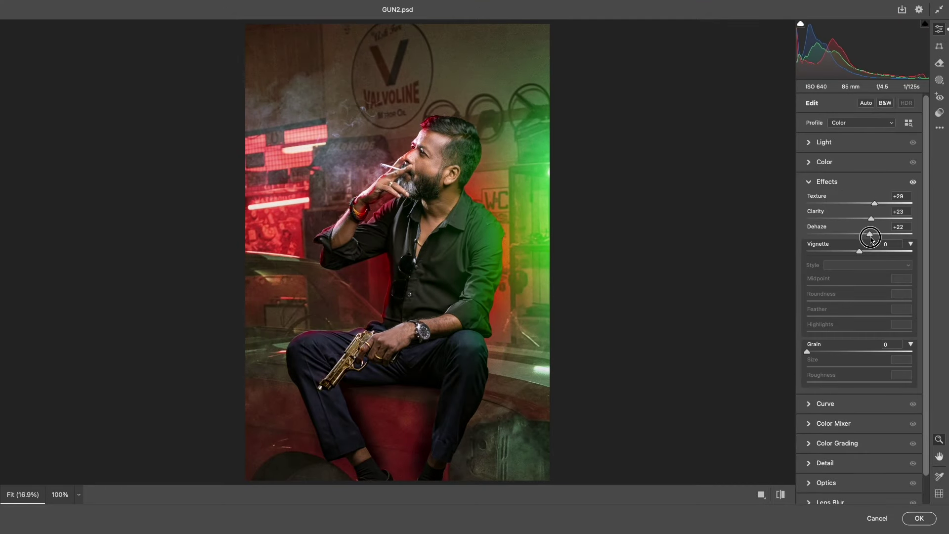
# Apply the Style: Cinematic II CN15 preset at amount 123 and confirm the grade
pyautogui.click(940, 113)
pyautogui.click(803, 283)
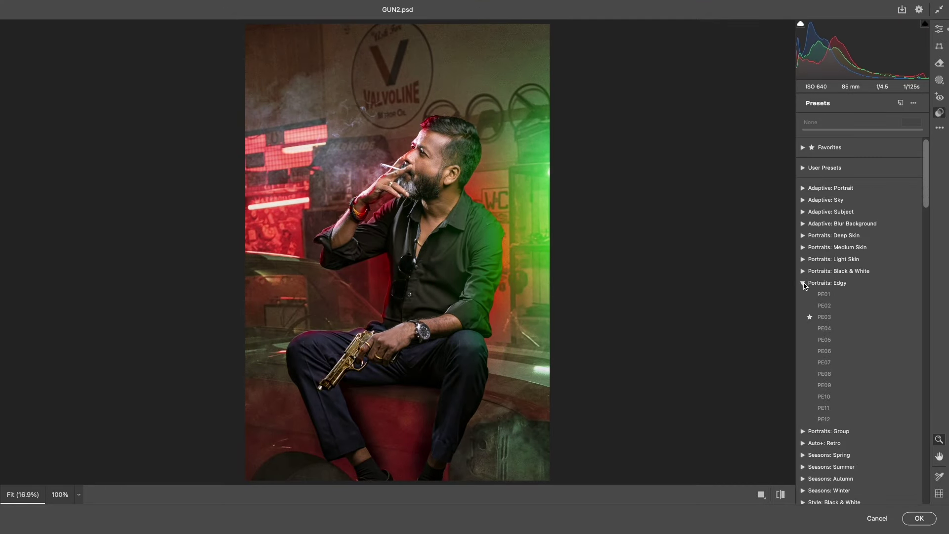
pyautogui.click(803, 378)
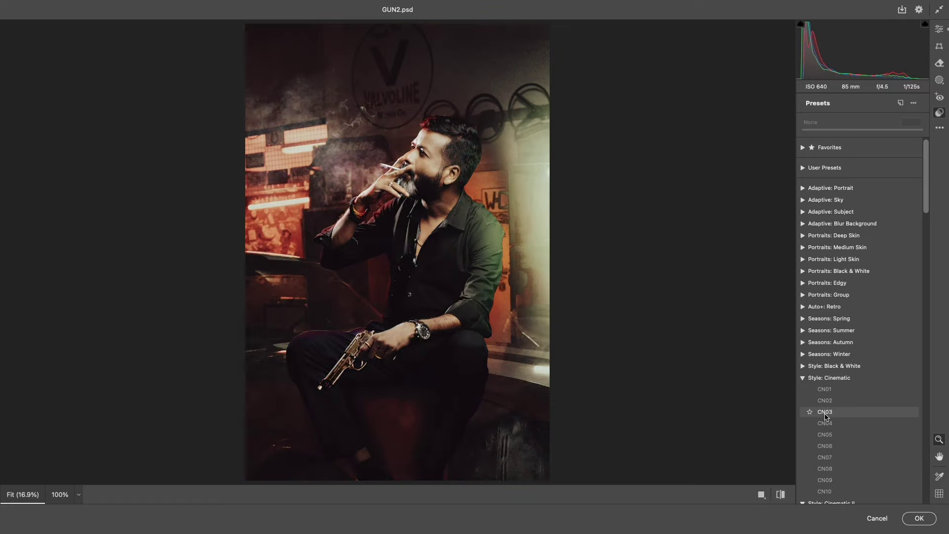
pyautogui.scroll(-5, 831, 346)
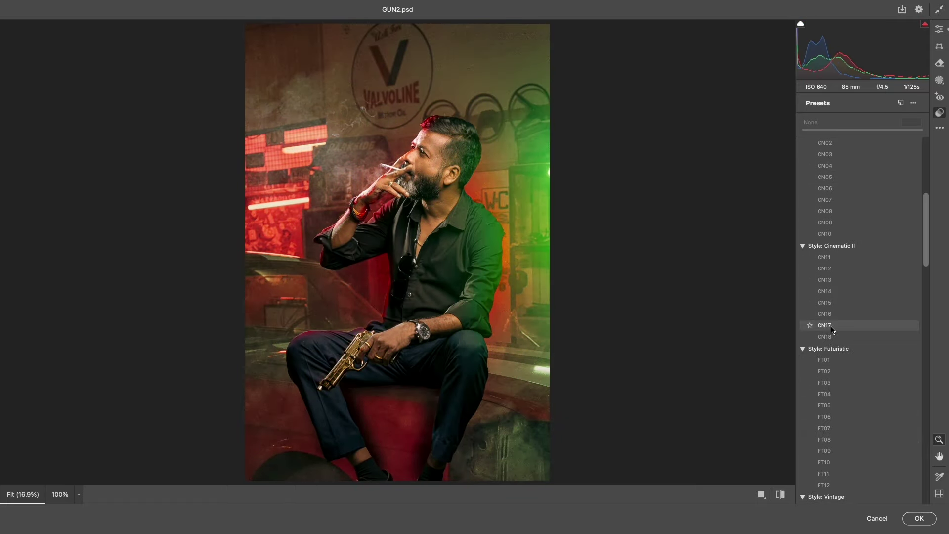
pyautogui.click(825, 303)
pyautogui.moveTo(862, 130); pyautogui.dragTo(884, 130)
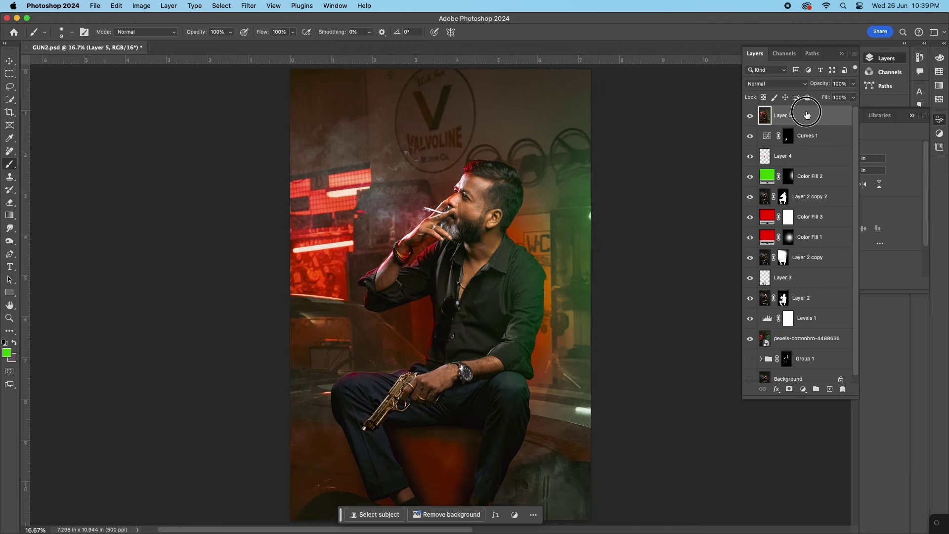
pyautogui.click(788, 389)
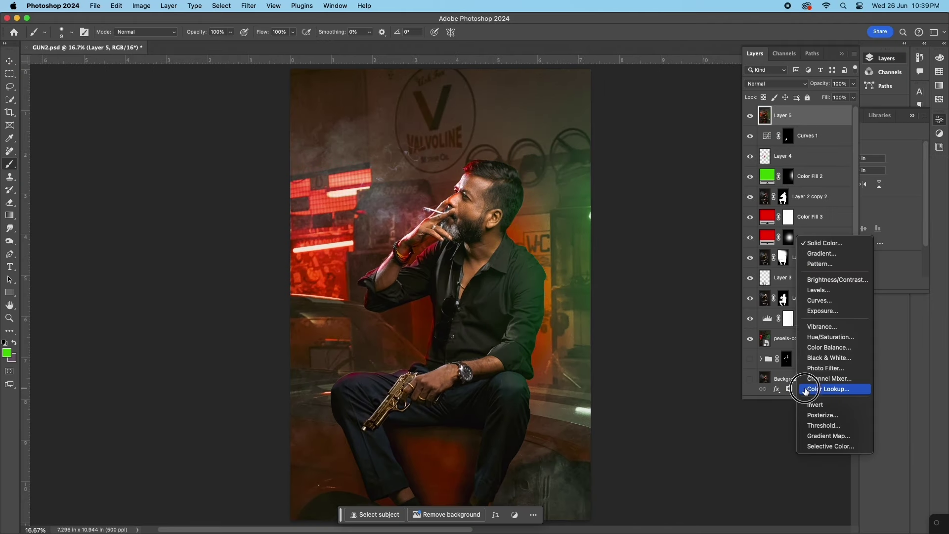
# Create a new Soft Light layer named HI filled with 50% gray
pyautogui.click(839, 245)
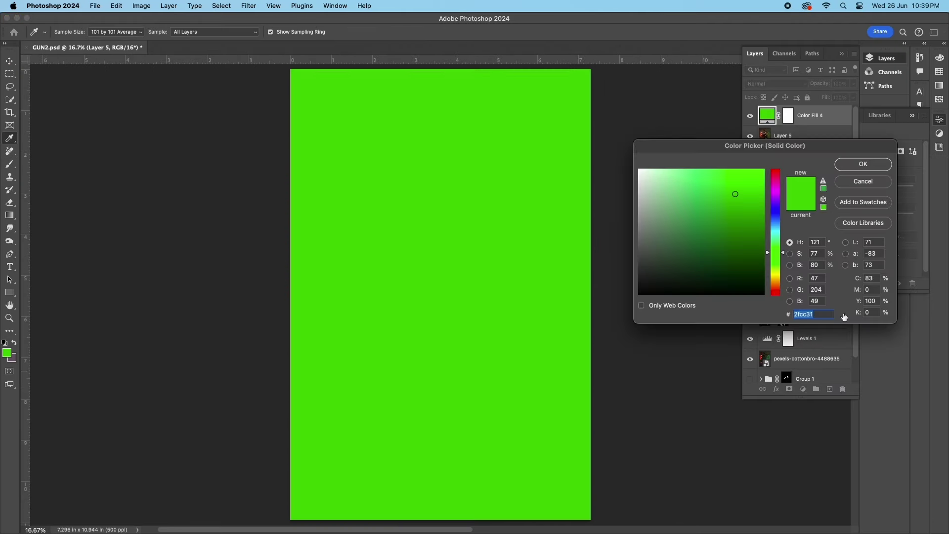
pyautogui.click(862, 194)
pyautogui.click(830, 389)
pyautogui.hotkey('ctrl', 'shift', 'n')
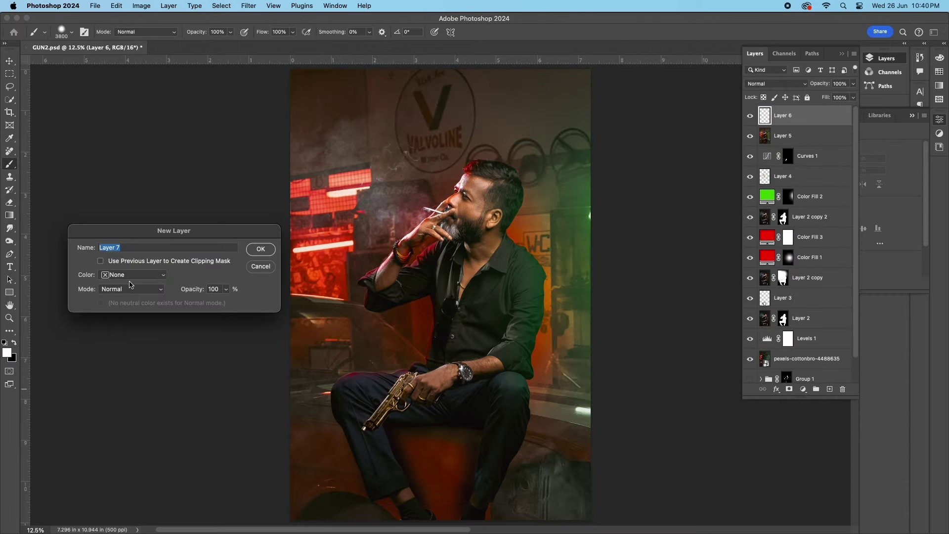
pyautogui.click(131, 286)
pyautogui.click(127, 445)
pyautogui.click(101, 303)
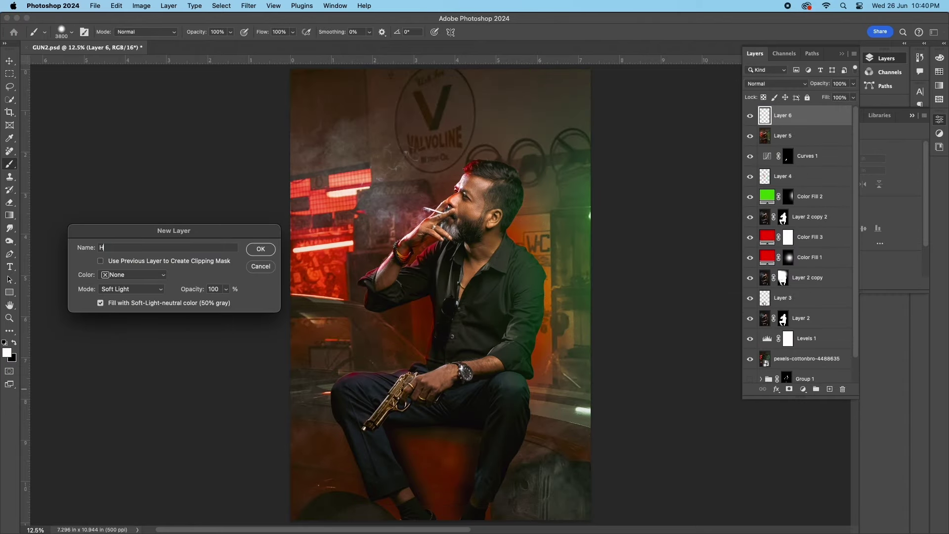
pyautogui.click(259, 250)
# Dodge the man's trousers and shirt on the HI layer to brighten them
pyautogui.rightClick(9, 240)
pyautogui.click(38, 236)
pyautogui.hotkey('ctrl', '+')
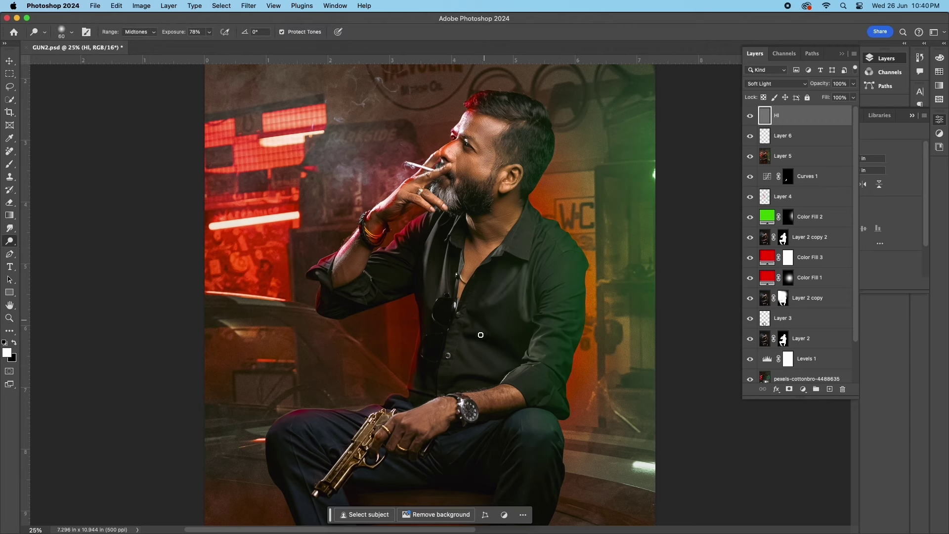
pyautogui.moveTo(538, 426); pyautogui.dragTo(541, 353)
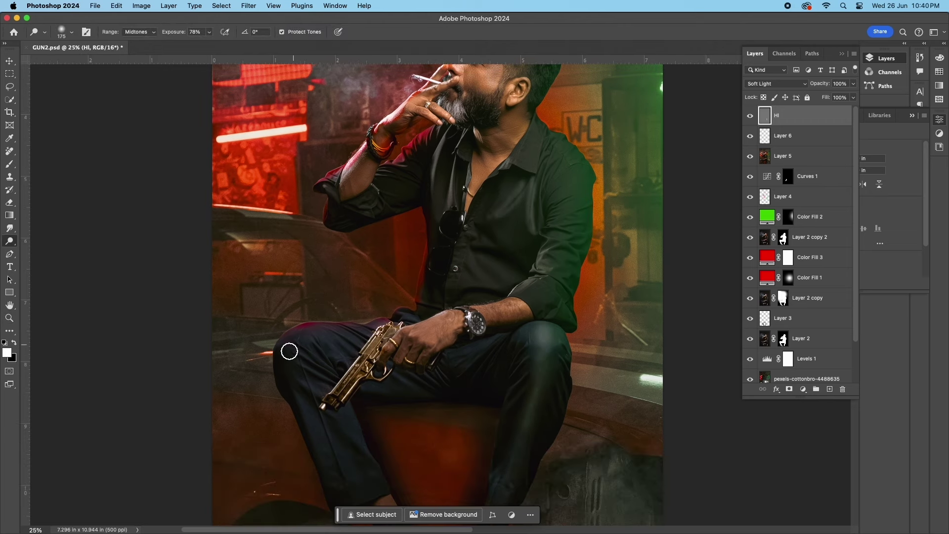
pyautogui.moveTo(313, 392); pyautogui.dragTo(369, 443)
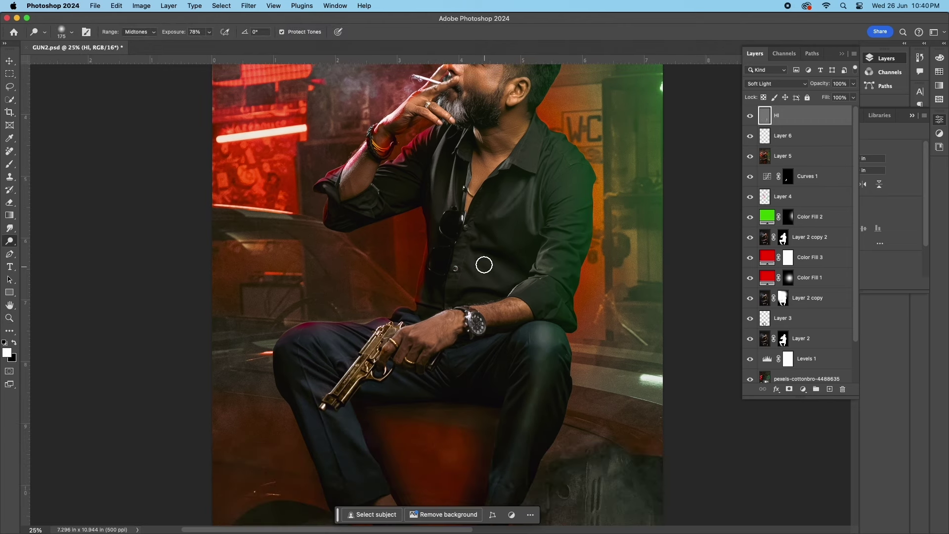
pyautogui.moveTo(531, 137); pyautogui.dragTo(558, 150)
pyautogui.scroll(5, 552, 164)
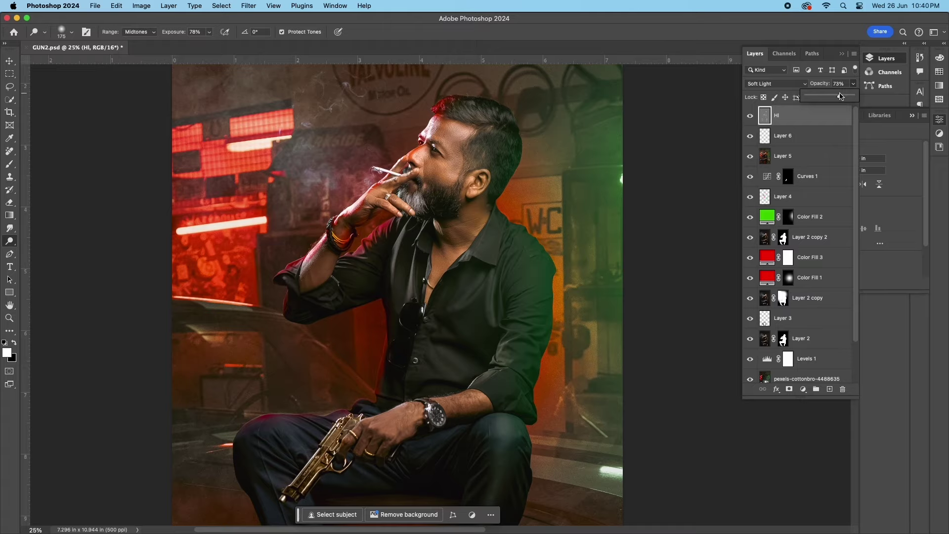
pyautogui.scroll(-3, 555, 191)
pyautogui.scroll(-3, 554, 191)
pyautogui.scroll(-2, 554, 190)
# Preview the poster with panels hidden, then open a new tab in Chrome
pyautogui.press('Tab')
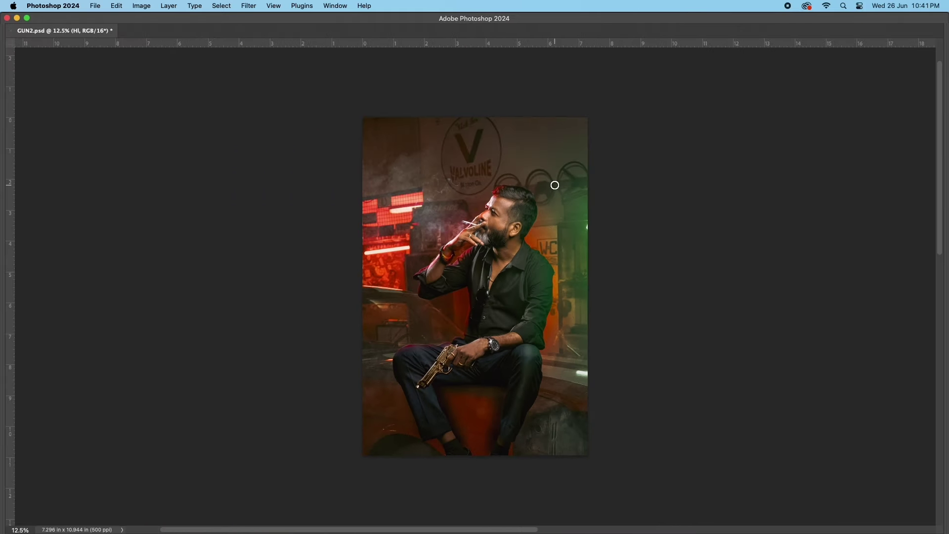
pyautogui.press('Tab')
pyautogui.click(463, 366)
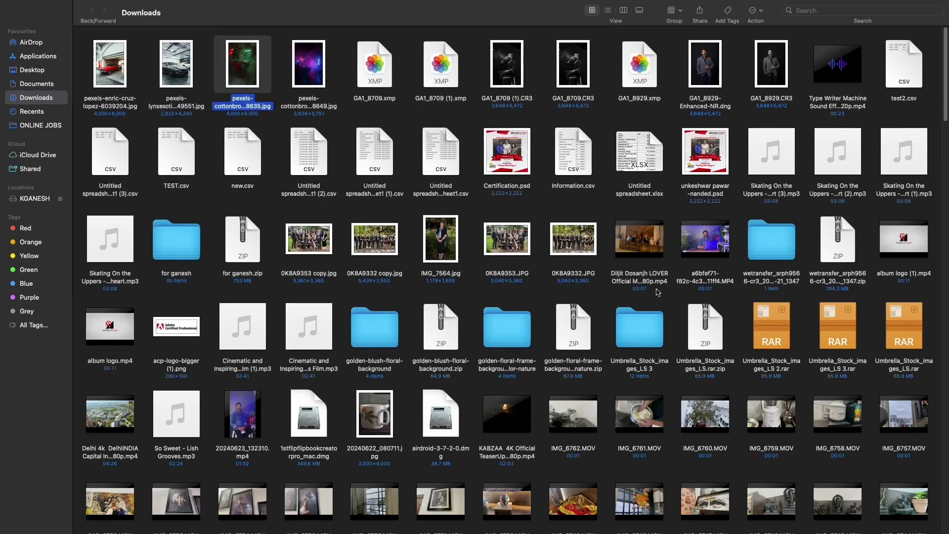
pyautogui.click(594, 516)
pyautogui.click(408, 22)
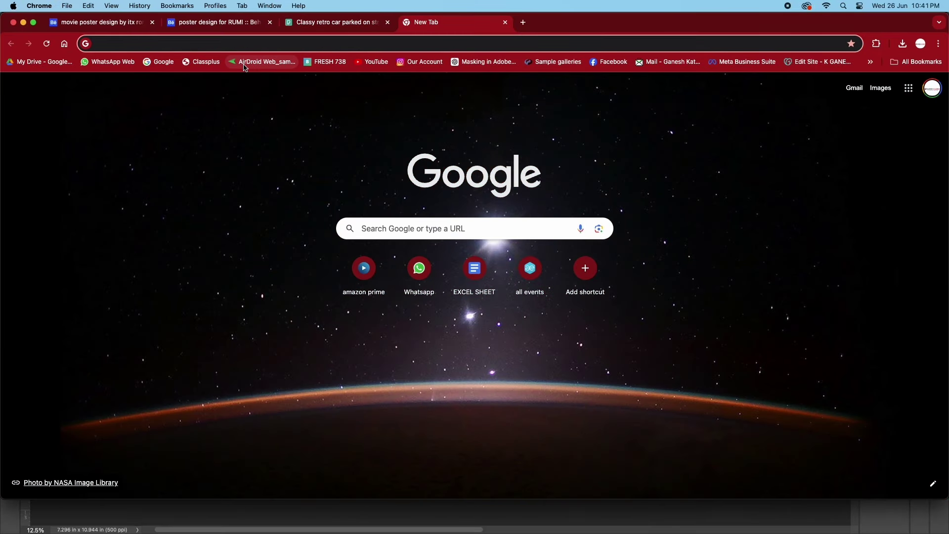
# Search for dafont, open dafont.com and browse its font categories
pyautogui.write('dafont.com')
pyautogui.press('Return')
pyautogui.click(184, 245)
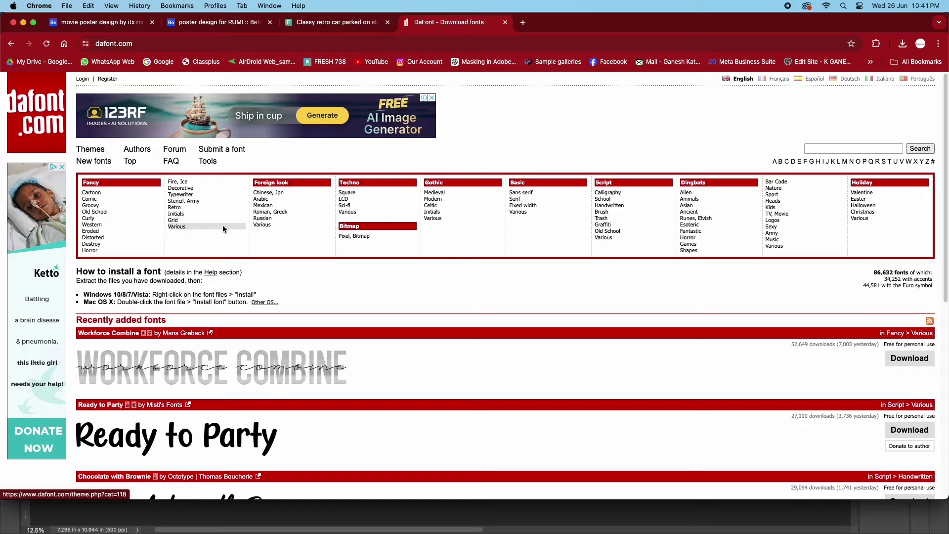
pyautogui.click(687, 238)
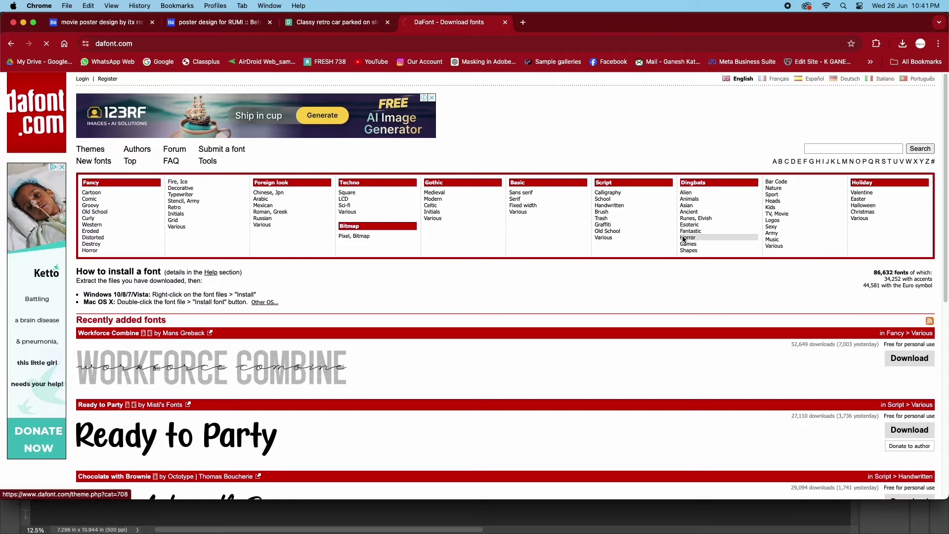
pyautogui.scroll(-5, 561, 297)
pyautogui.scroll(-10, 559, 296)
pyautogui.scroll(-10, 559, 297)
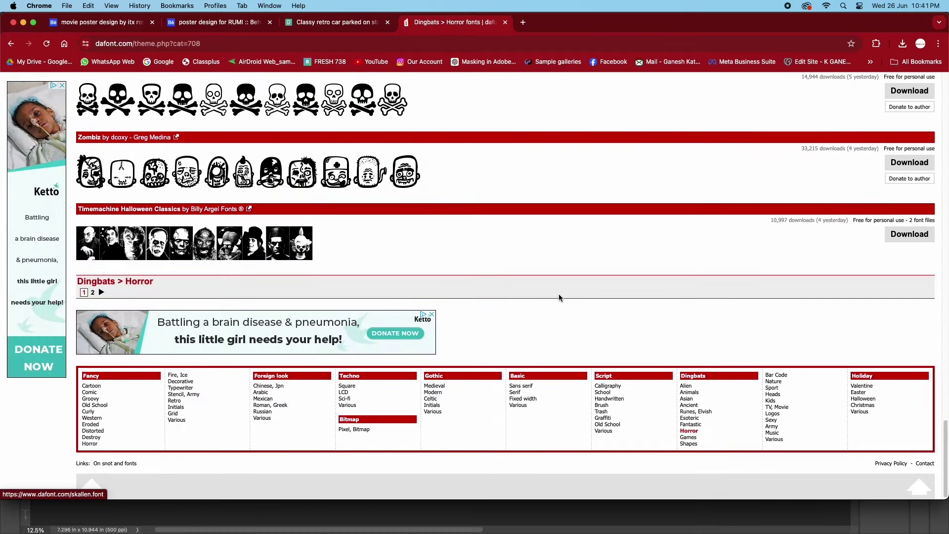
# Browse Fancy > Distorted fonts down to Wrong Delivery and start its download
pyautogui.click(93, 431)
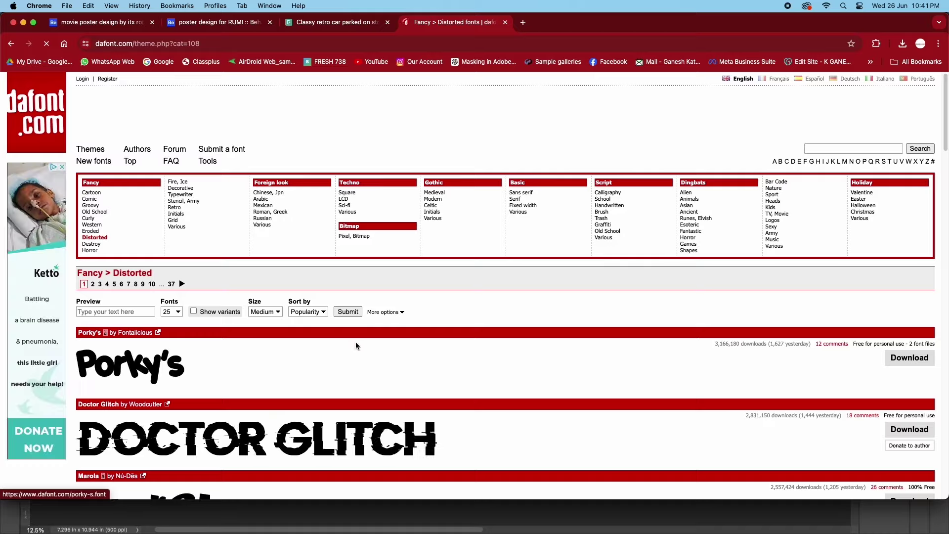
pyautogui.scroll(-10, 365, 341)
pyautogui.scroll(-3, 375, 341)
pyautogui.scroll(-7, 375, 342)
pyautogui.scroll(-3, 375, 342)
pyautogui.scroll(-2, 375, 342)
pyautogui.scroll(-6, 374, 342)
pyautogui.scroll(-5, 374, 342)
pyautogui.click(898, 285)
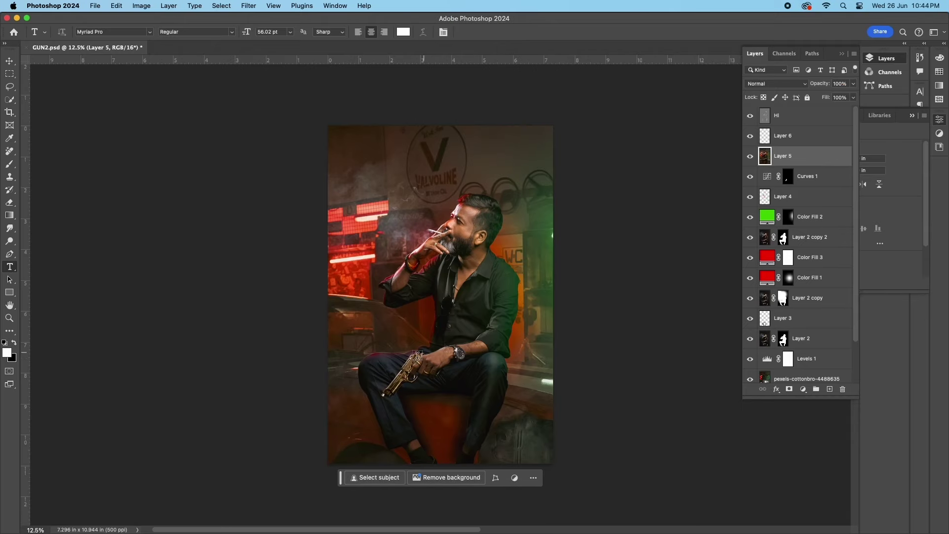
# Type the MASTER title below the man in the Wrong Delivery font
pyautogui.click(413, 410)
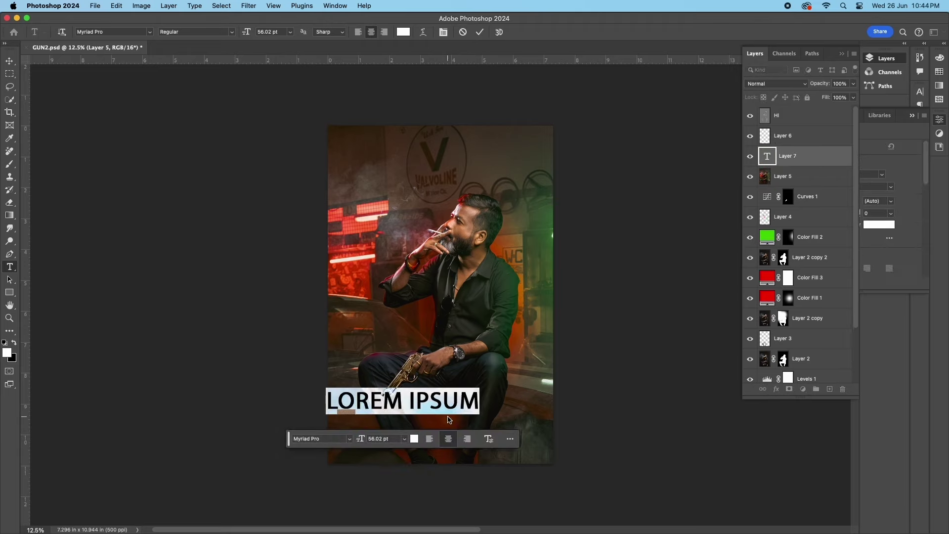
pyautogui.write('MASTER')
pyautogui.click(148, 32)
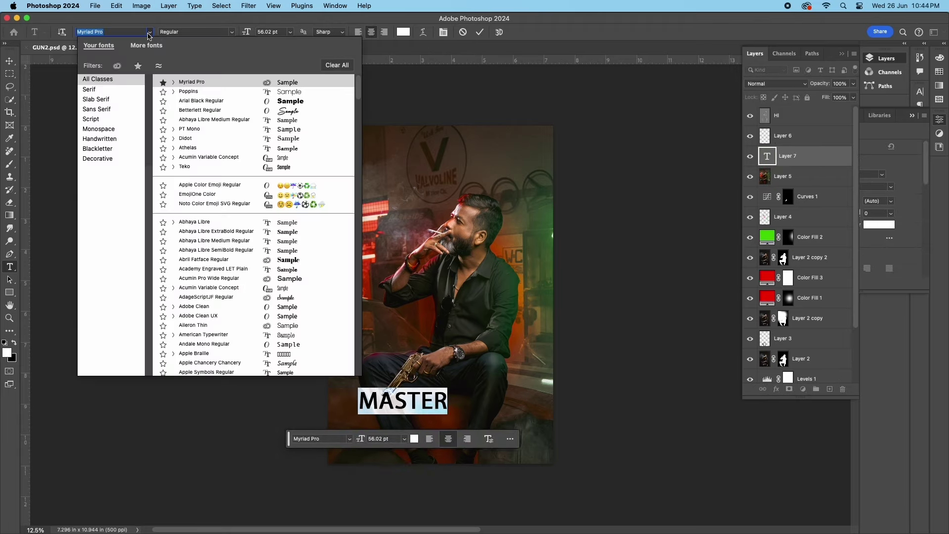
pyautogui.write('wr')
pyautogui.click(276, 81)
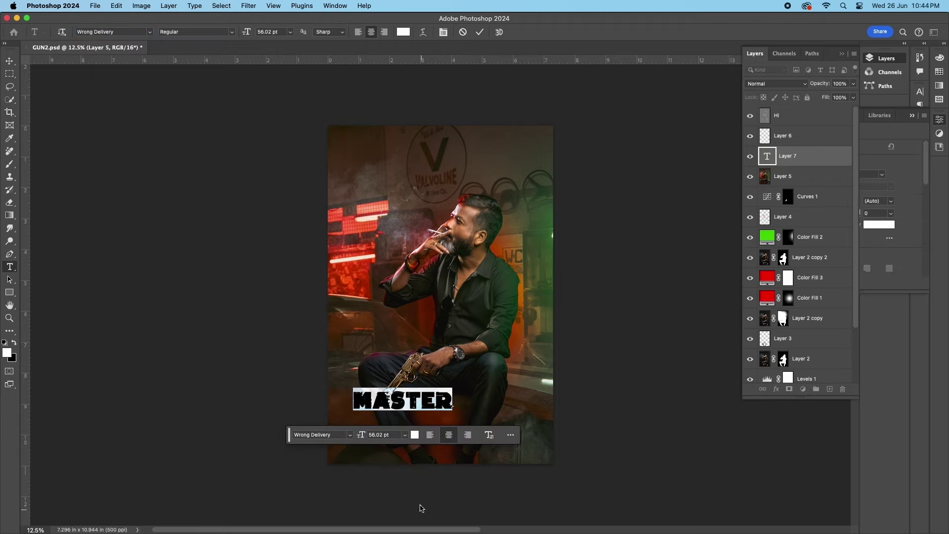
pyautogui.hotkey('ctrl', 'Return')
# Enlarge the MASTER title and move it lower, centred under the man
pyautogui.hotkey('ctrl', 't')
pyautogui.moveTo(454, 409); pyautogui.dragTo(507, 414)
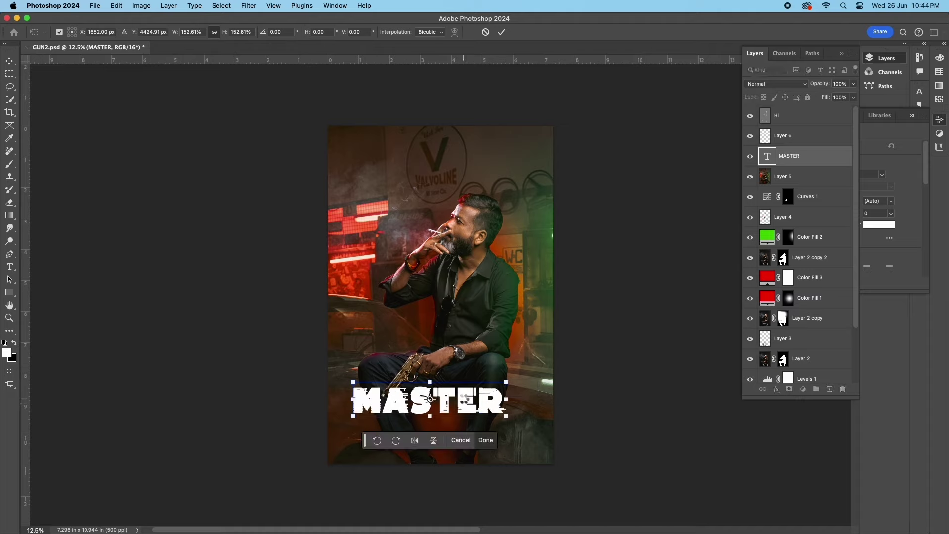
pyautogui.press('Return')
pyautogui.doubleClick(451, 394)
pyautogui.hotkey('ctrl', 't')
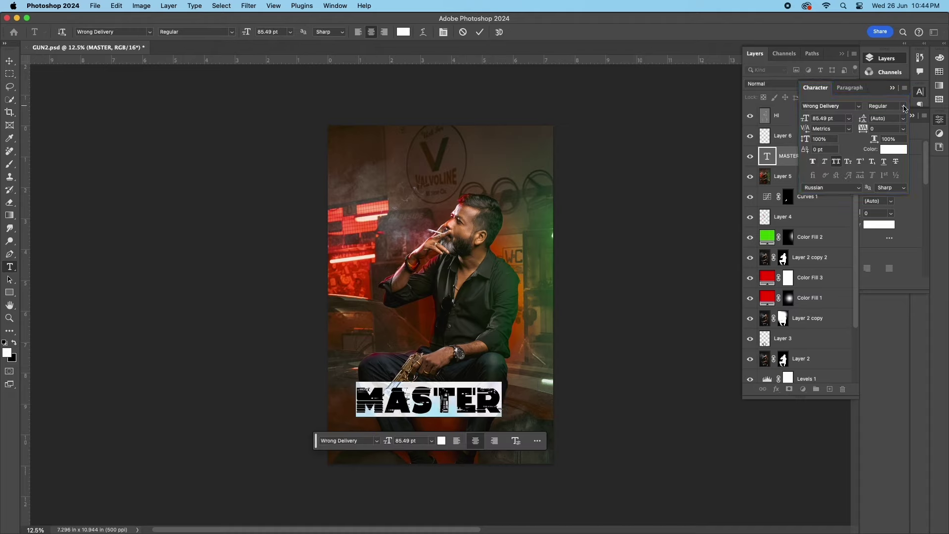
pyautogui.hotkey('ctrl', 'Return')
pyautogui.moveTo(475, 399); pyautogui.dragTo(486, 414)
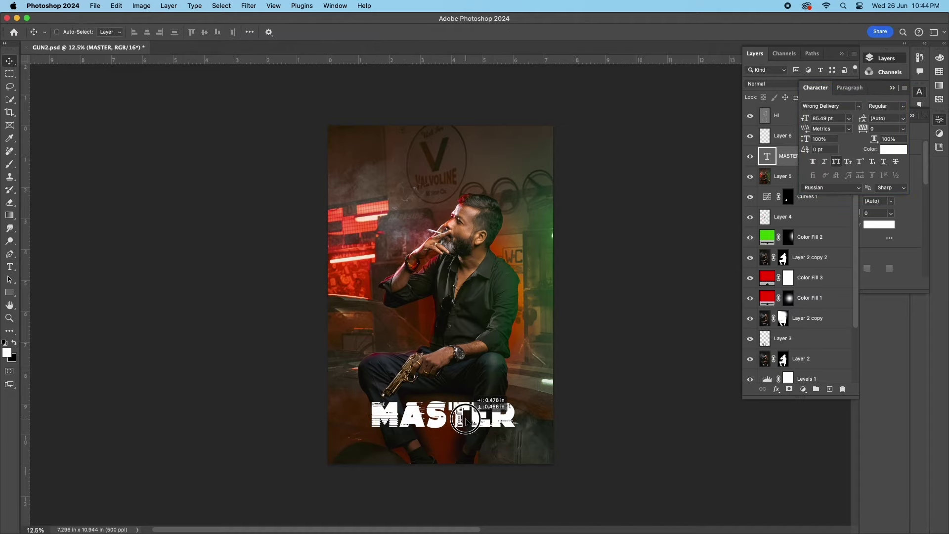
# Colour the MASTER title red (#ff0000) and preview the poster
pyautogui.click(894, 149)
pyautogui.write('ff0000')
pyautogui.click(861, 164)
pyautogui.press('Tab')
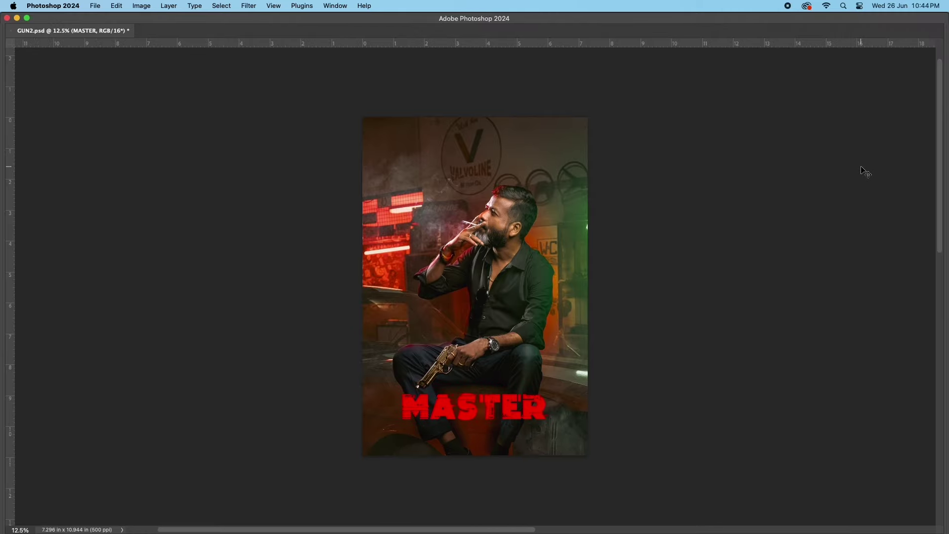
pyautogui.press('super+Tab')
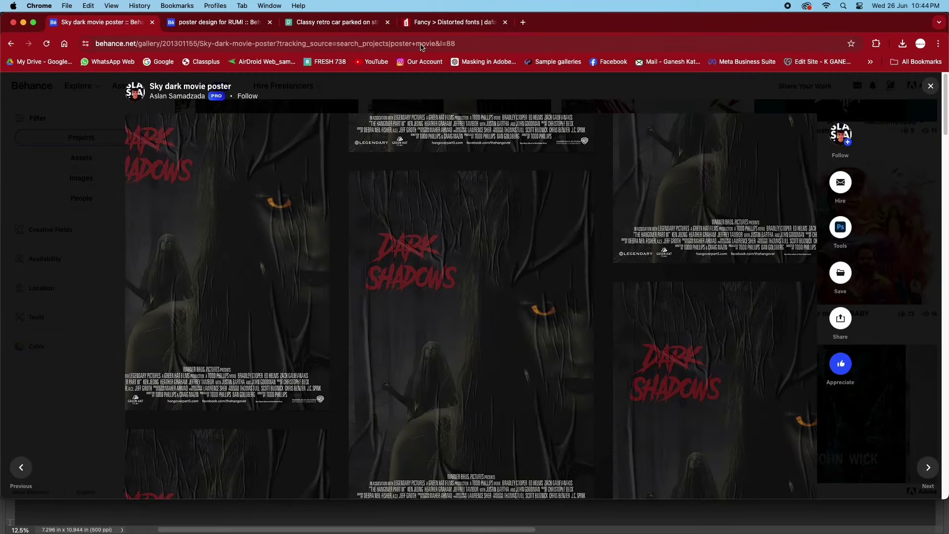
# Search Google Images for 'blood splatter png' and open the CleanPNG source page in a new tab
pyautogui.press('super+t')
pyautogui.write('blood ')
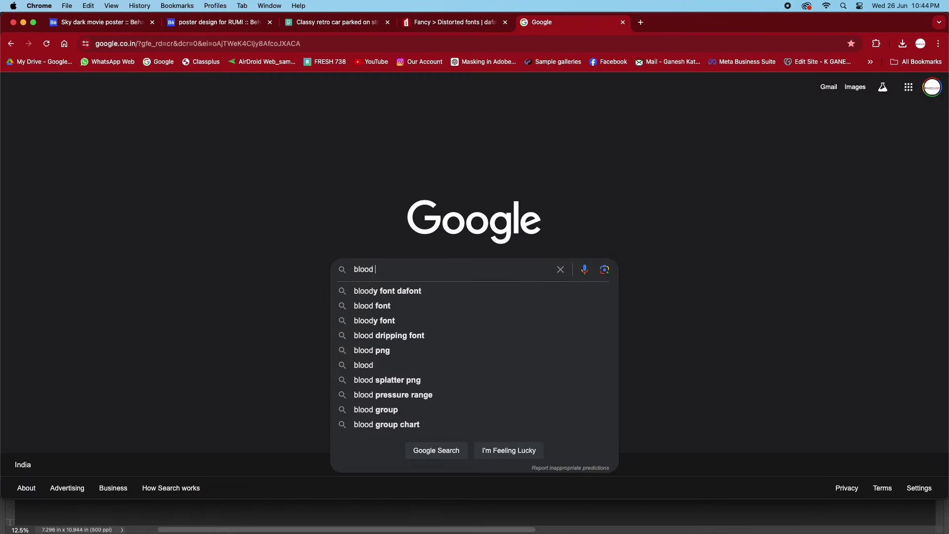
pyautogui.write('sp')
pyautogui.click(395, 291)
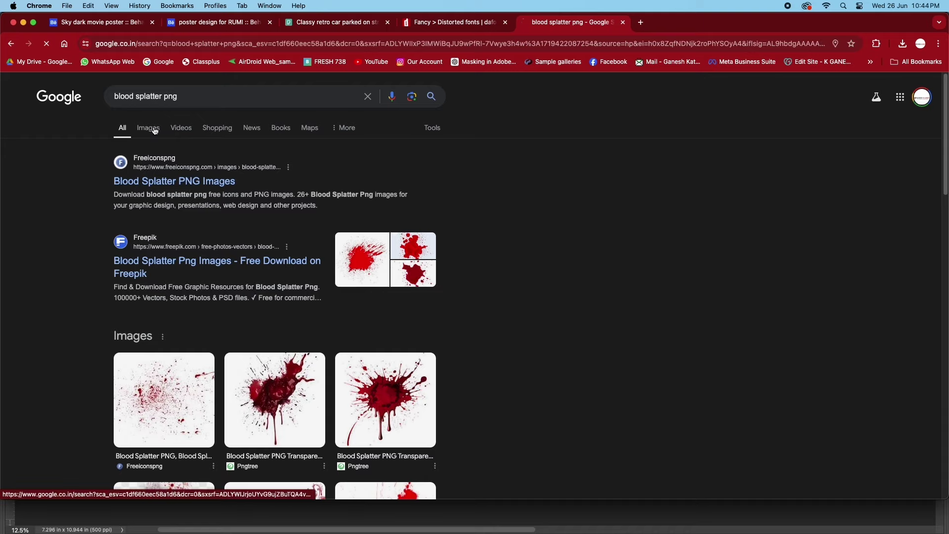
pyautogui.click(150, 128)
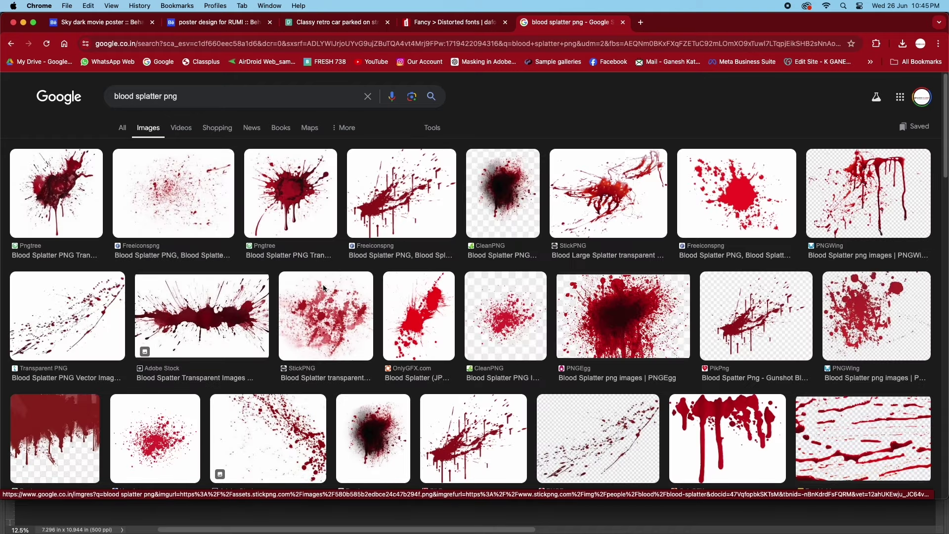
pyautogui.scroll(-3, 474, 256)
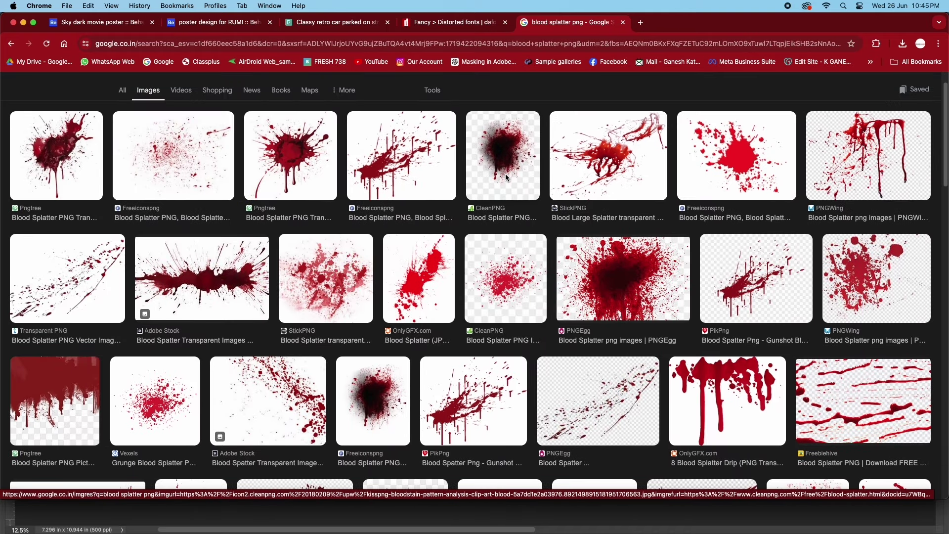
pyautogui.click(497, 156)
pyautogui.rightClick(726, 214)
pyautogui.click(737, 309)
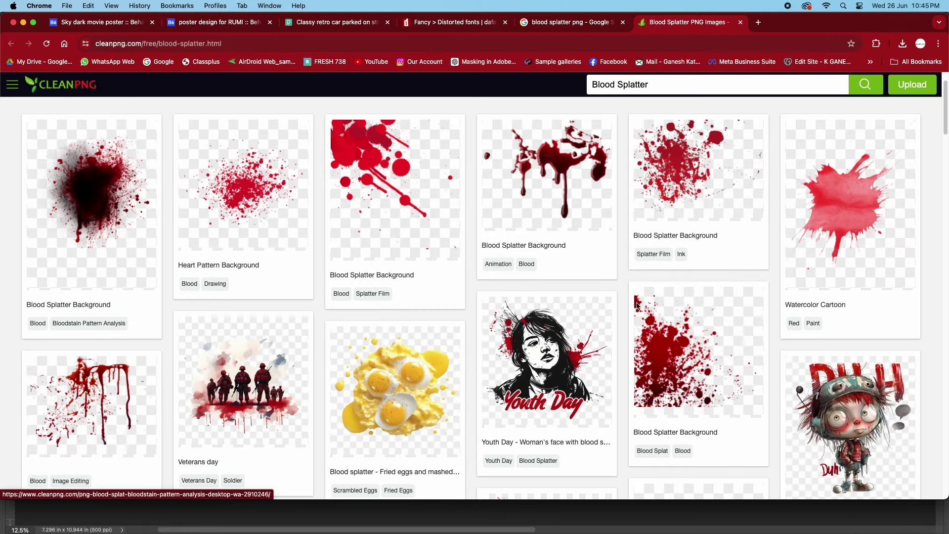
# Open the Blood Splatter Background image on CleanPNG and download it free as PNG
pyautogui.scroll(-5, 642, 304)
pyautogui.click(722, 403)
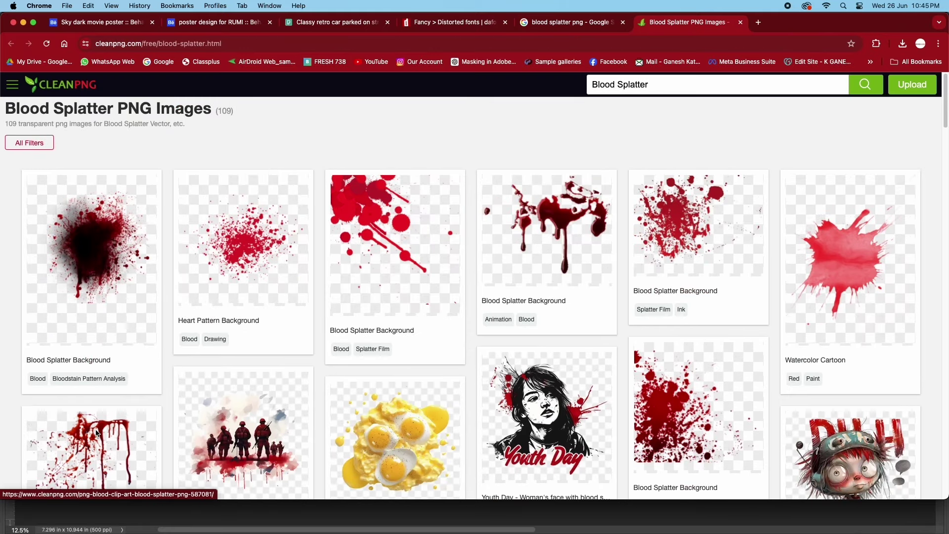
pyautogui.press('super+bracketleft')
pyautogui.click(63, 311)
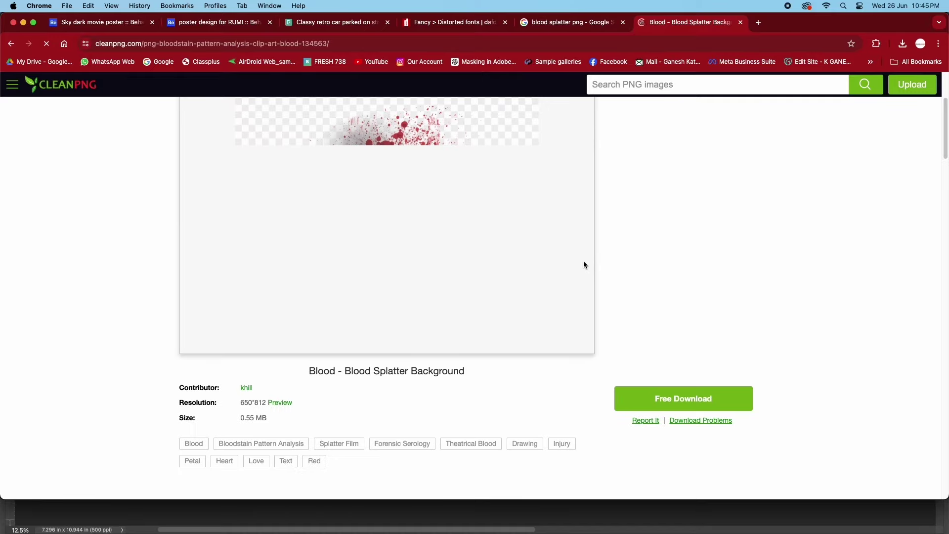
pyautogui.click(681, 398)
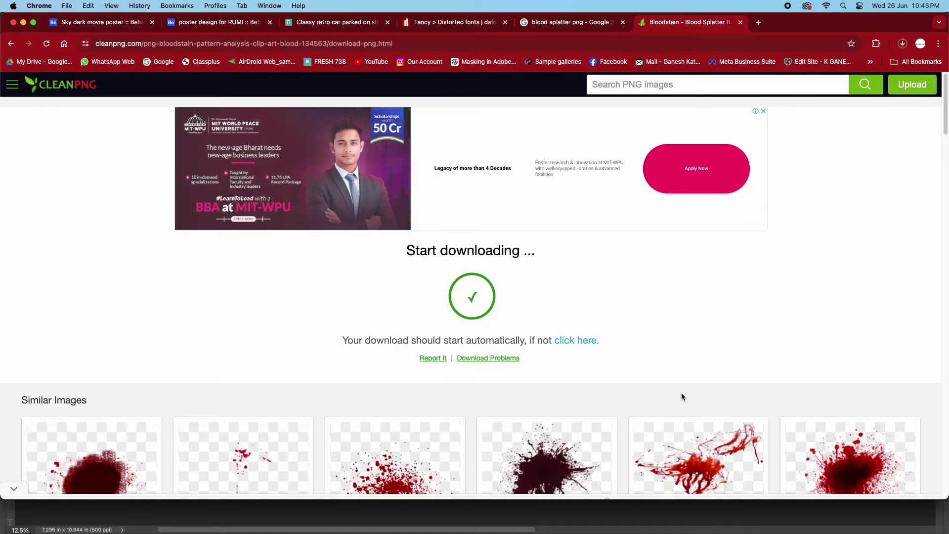
# Open the downloaded PNG in Photoshop and drag the splatter onto the poster's shirt
pyautogui.click(904, 44)
pyautogui.click(896, 66)
pyautogui.rightClick(104, 59)
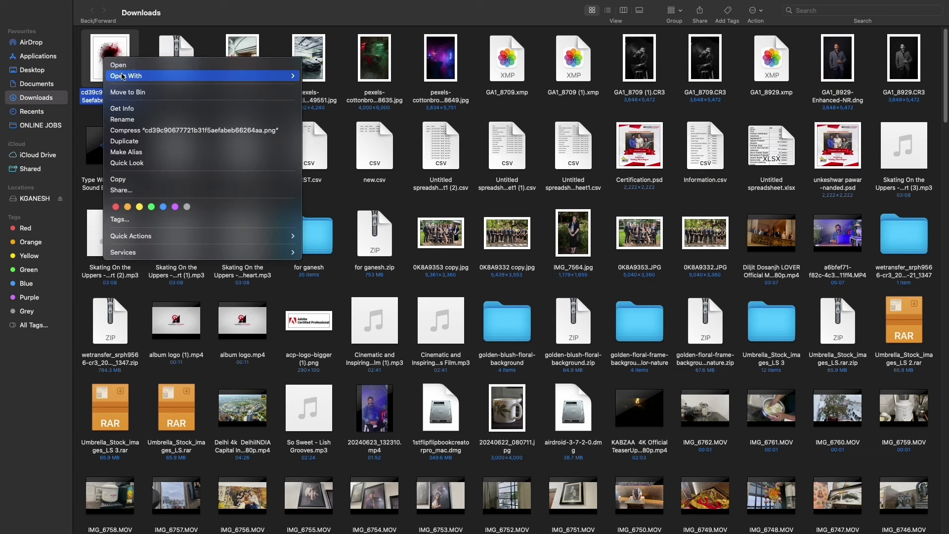
pyautogui.click(350, 103)
pyautogui.moveTo(465, 237); pyautogui.dragTo(607, 390)
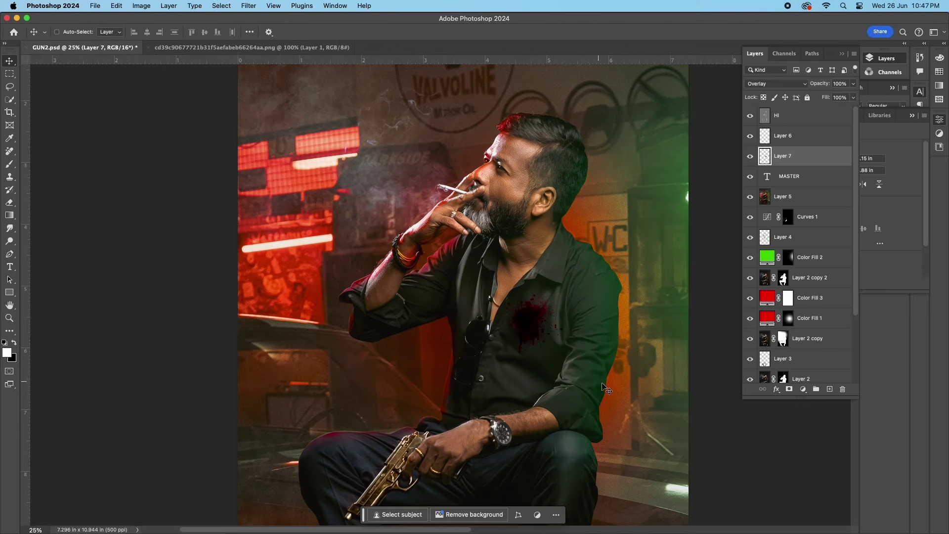
# Warp the blood splatter to follow the shirt and commit it
pyautogui.press('super+t')
pyautogui.rightClick(538, 366)
pyautogui.click(549, 366)
pyautogui.moveTo(538, 346)
pyautogui.mouseDown()
pyautogui.moveTo(544, 326)
pyautogui.moveTo(530, 314)
pyautogui.mouseUp()
pyautogui.click(502, 31)
# Alt-drag a copy of the blood splatter beside the MASTER title
pyautogui.press('Tab')
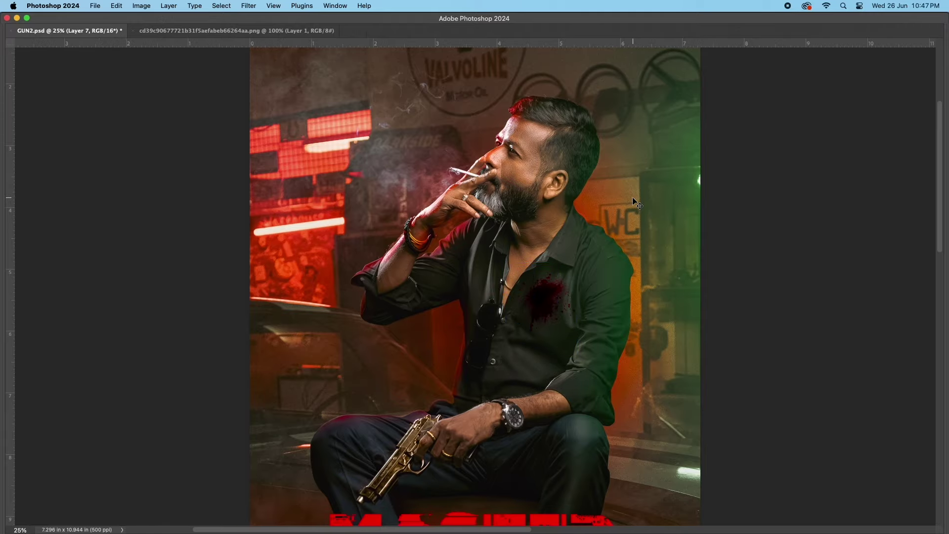
pyautogui.press('super+minus')
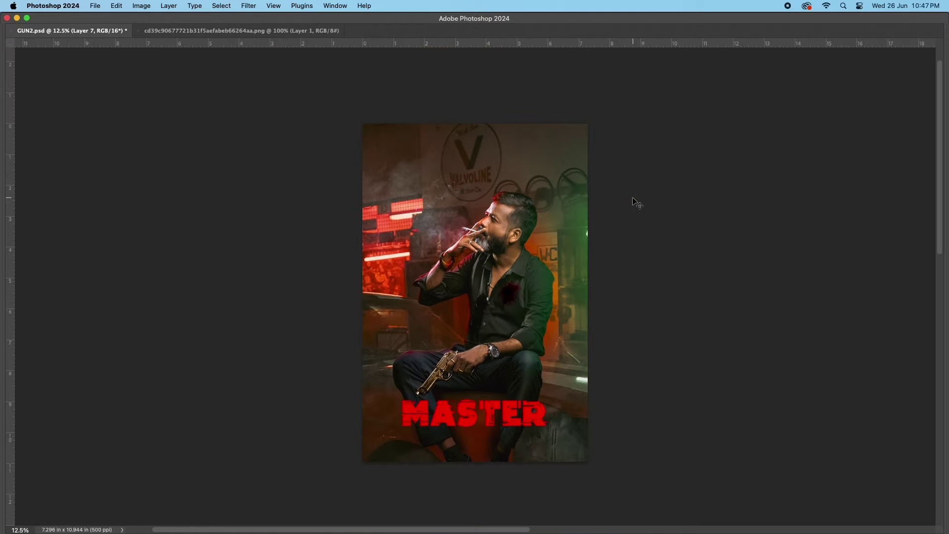
pyautogui.moveTo(503, 299); pyautogui.dragTo(575, 448)
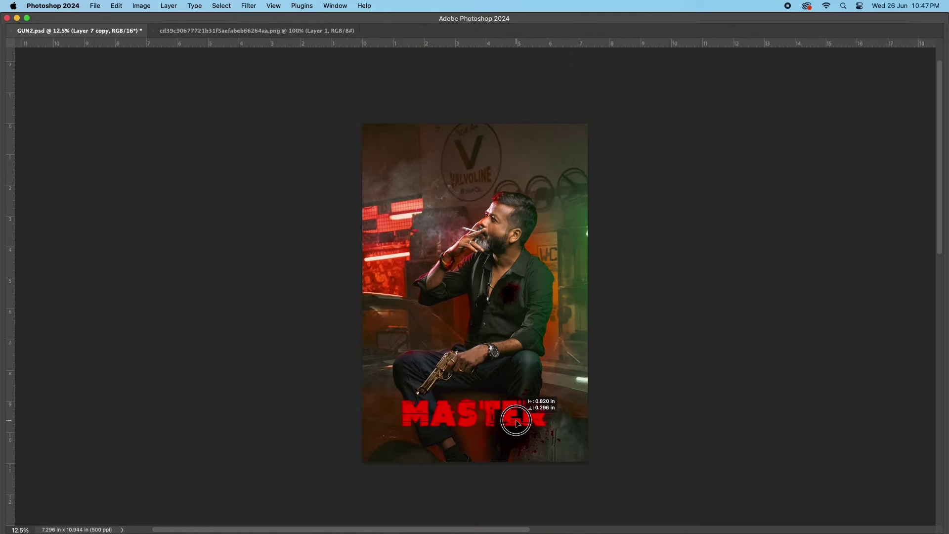
pyautogui.press('Tab')
pyautogui.press('Tab')
pyautogui.press('Tab')
# Stamp all visible layers into a new merged layer above the HI layer
pyautogui.click(791, 116)
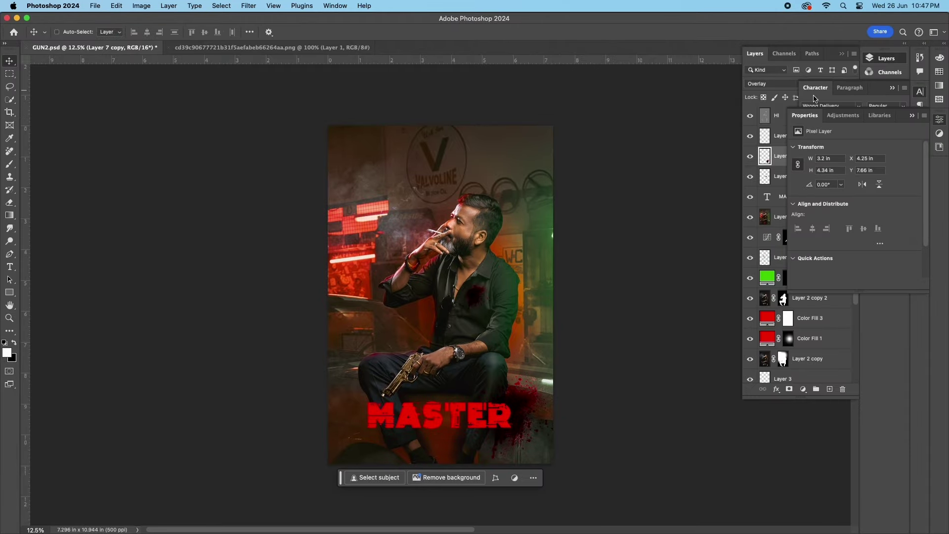
pyautogui.click(802, 391)
pyautogui.press('Escape')
pyautogui.click(801, 220)
pyautogui.click(811, 117)
pyautogui.press('super+alt+shift+e')
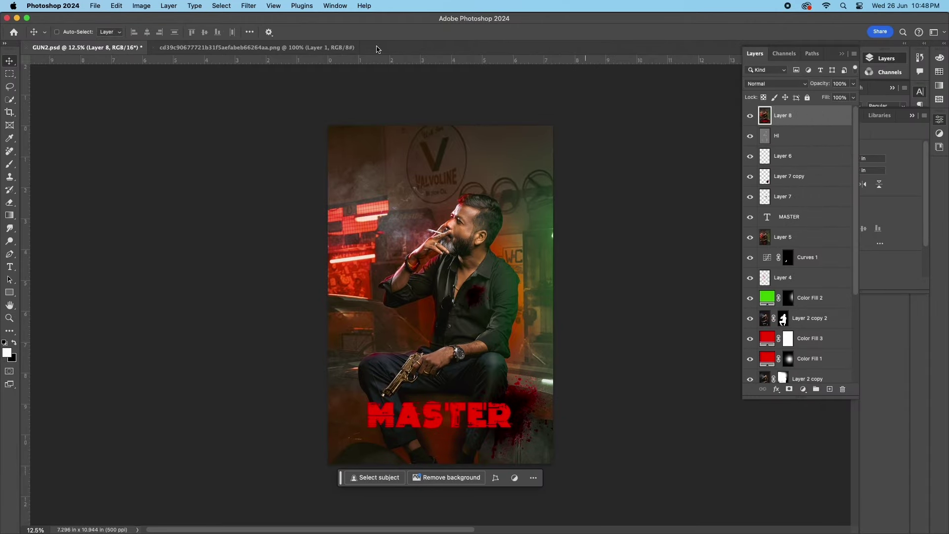
pyautogui.click(249, 6)
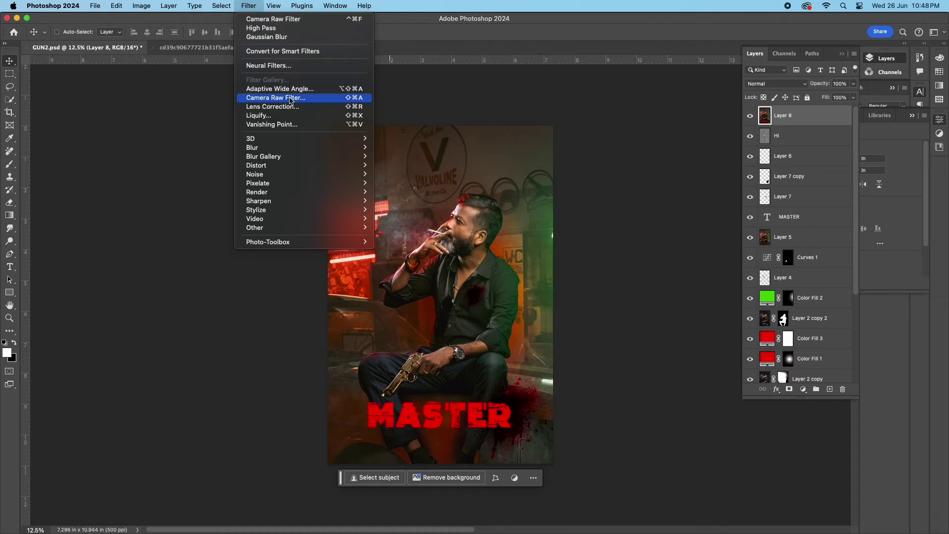
# In Camera Raw, try CN14 and FT07, then apply FT08 at amount 131 and confirm
pyautogui.click(277, 93)
pyautogui.click(940, 113)
pyautogui.moveTo(926, 193); pyautogui.dragTo(925, 254)
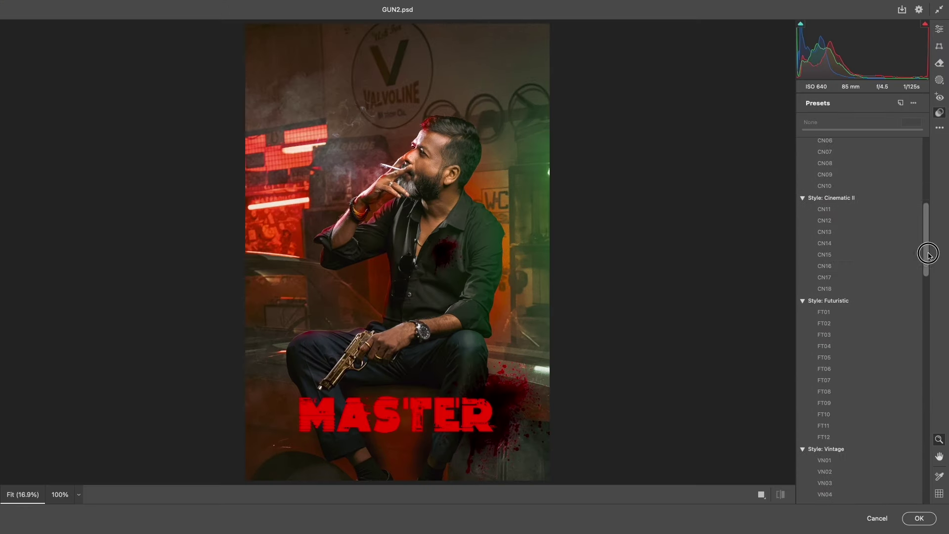
pyautogui.click(824, 243)
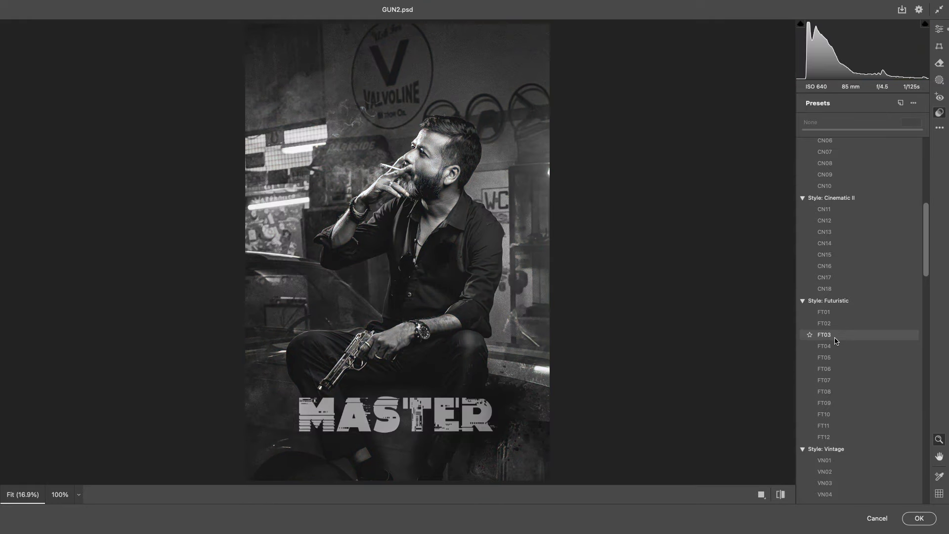
pyautogui.click(837, 380)
pyautogui.moveTo(863, 129); pyautogui.dragTo(848, 131)
pyautogui.click(824, 393)
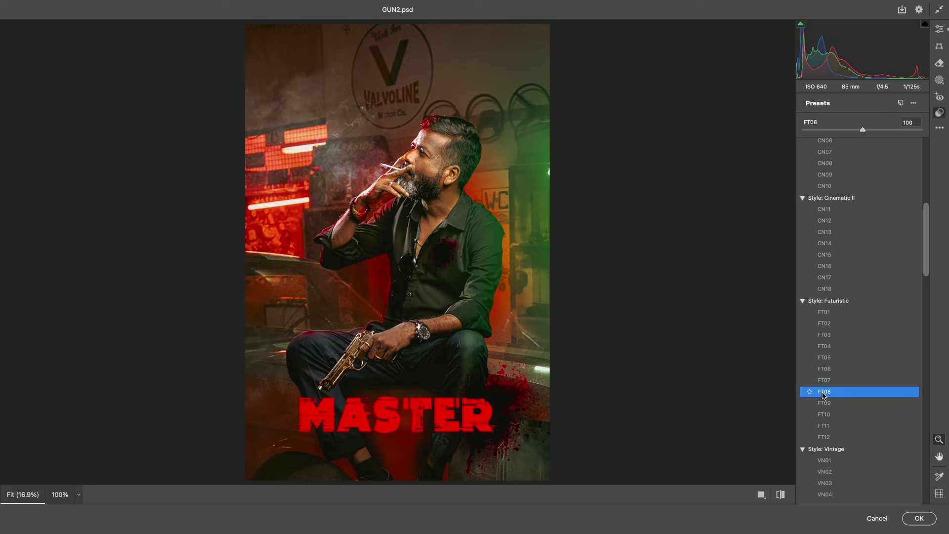
pyautogui.moveTo(862, 130); pyautogui.dragTo(906, 130)
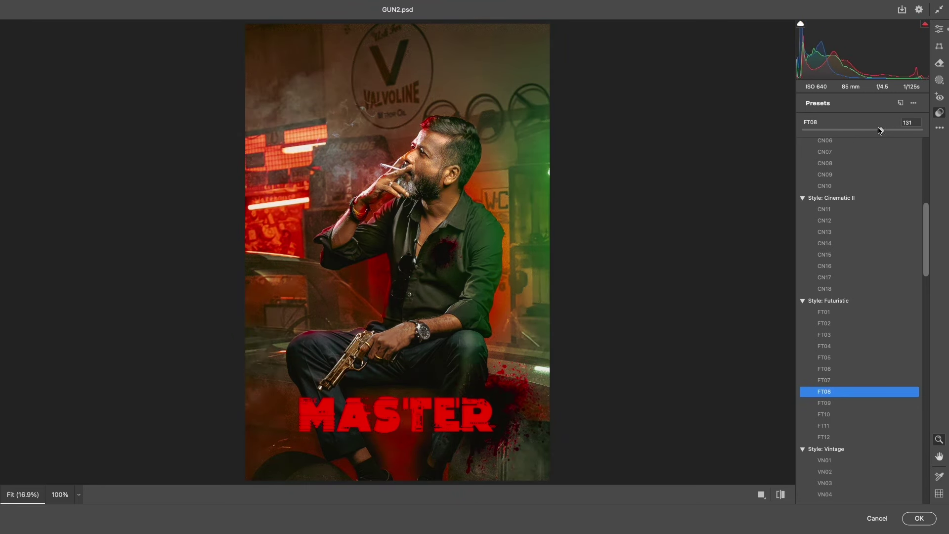
pyautogui.press('Return')
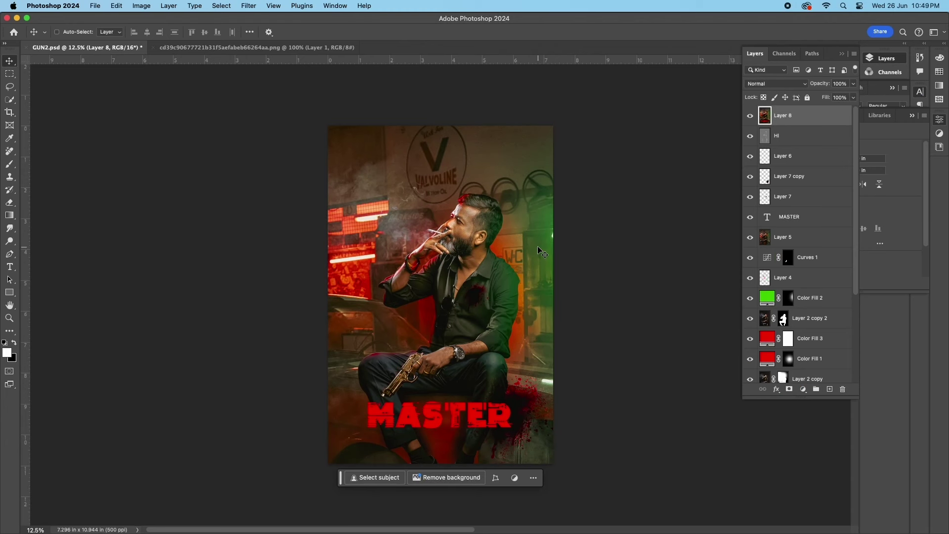
# Zoom in and lasso-select the rough glow strip along the man's back
pyautogui.press('z')
pyautogui.click(542, 252)
pyautogui.press('l')
pyautogui.moveTo(491, 142); pyautogui.dragTo(466, 182)
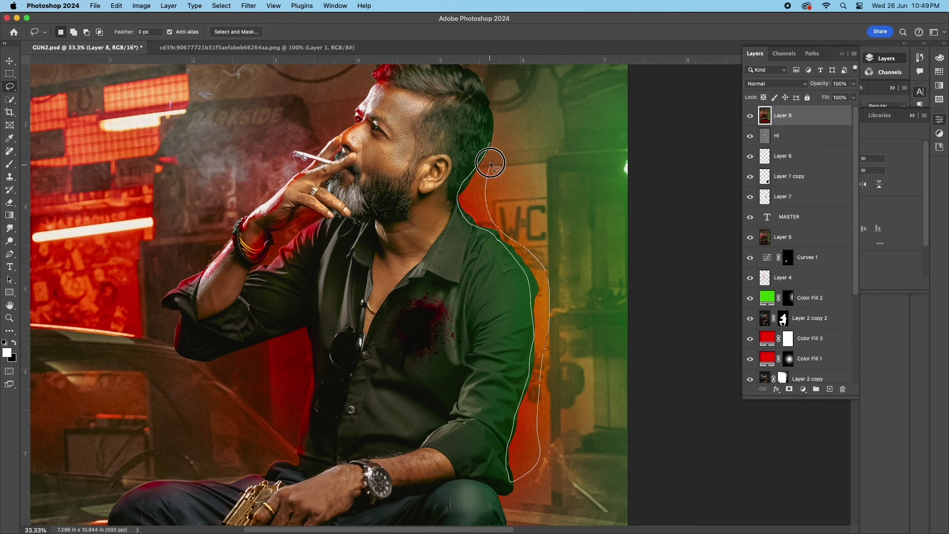
pyautogui.moveTo(491, 164); pyautogui.dragTo(490, 148)
# Generative Fill the strip, keep variation 1/3, and check the whole poster
pyautogui.press('Return')
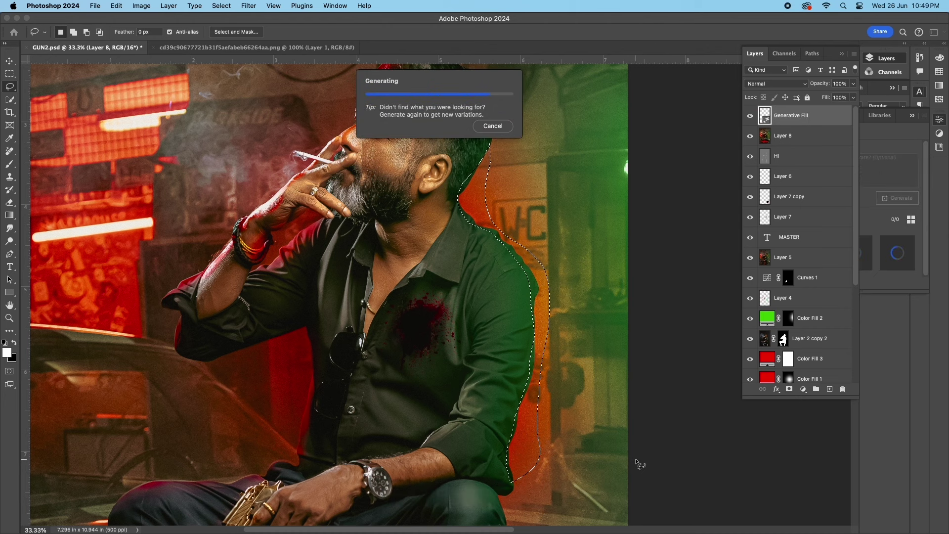
pyautogui.click(855, 252)
pyautogui.click(805, 257)
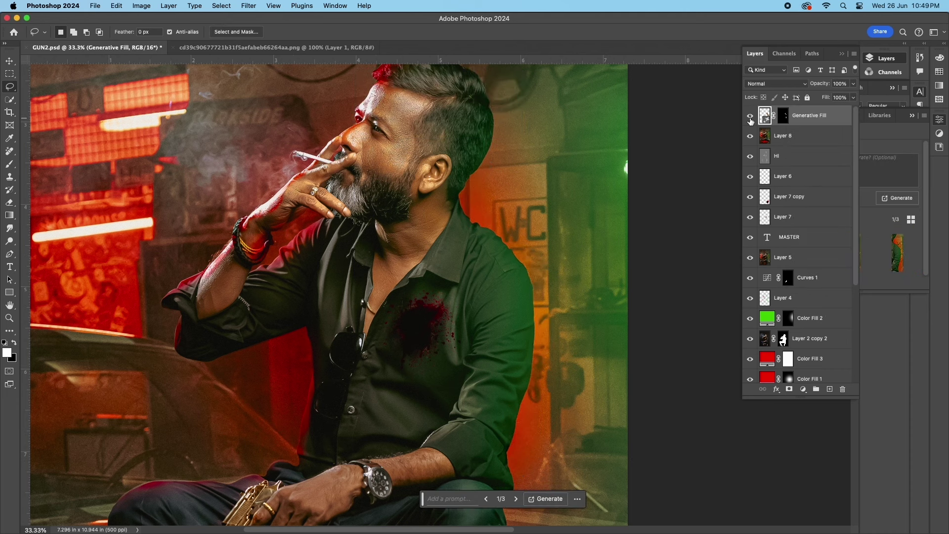
pyautogui.press('Tab')
pyautogui.press('super+minus')
pyautogui.press('super+minus')
pyautogui.press('super+minus')
pyautogui.press('Tab')
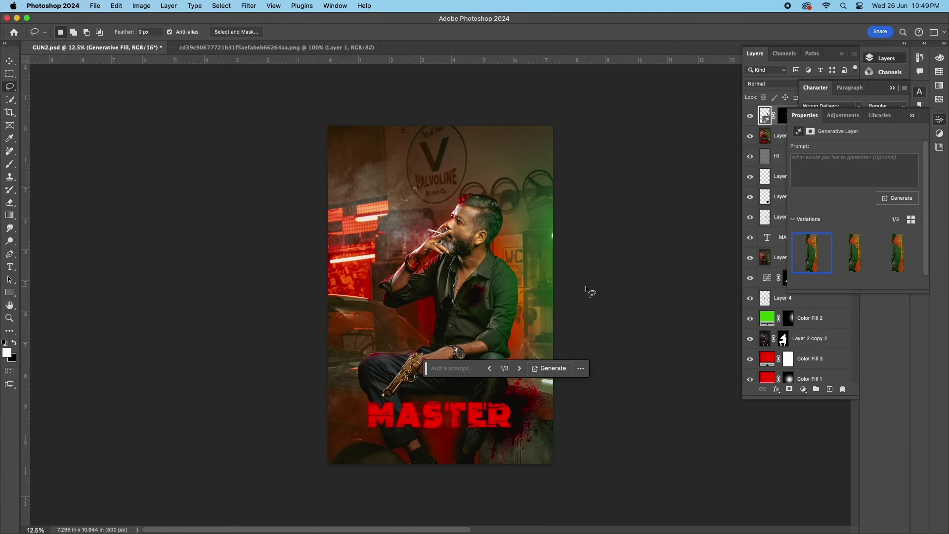
pyautogui.press('Tab')
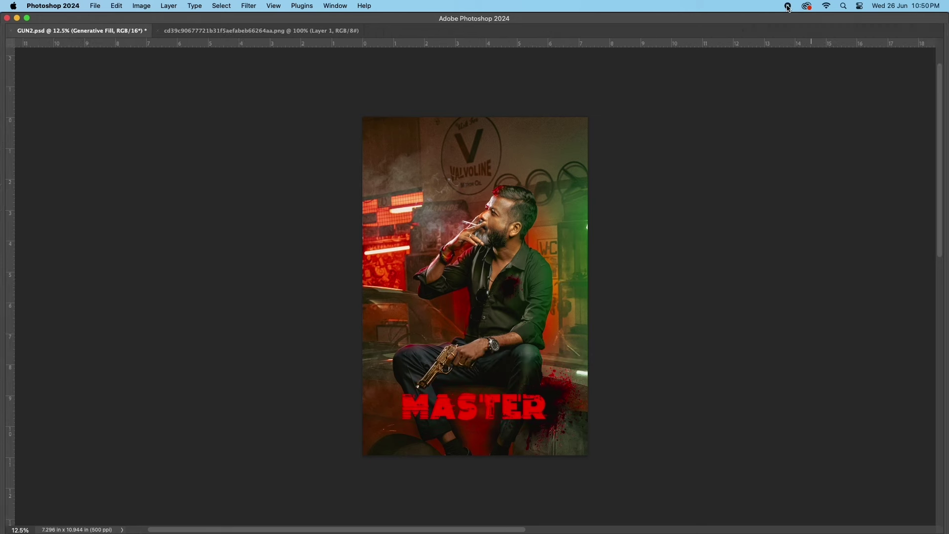
# Save GUN2.psd, then view the full poster with panels hidden
pyautogui.click(95, 6)
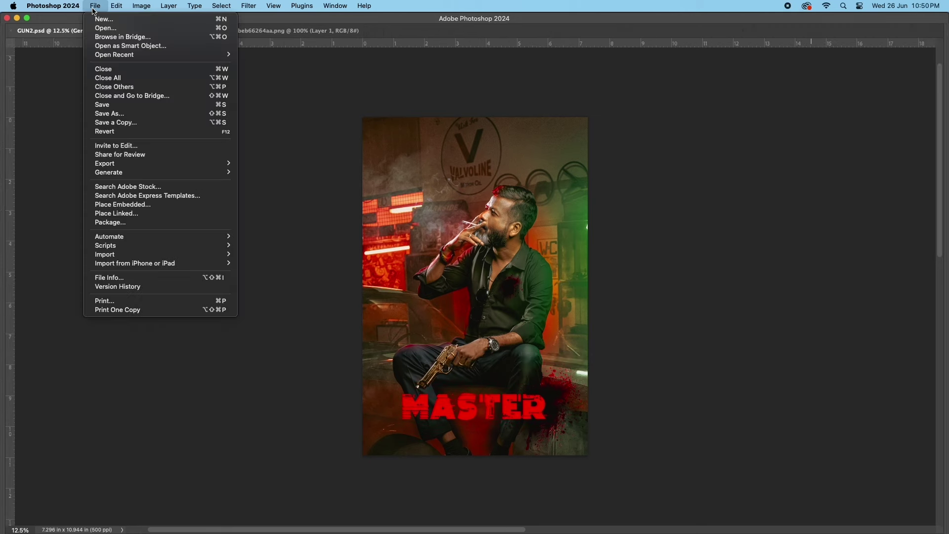
pyautogui.click(125, 132)
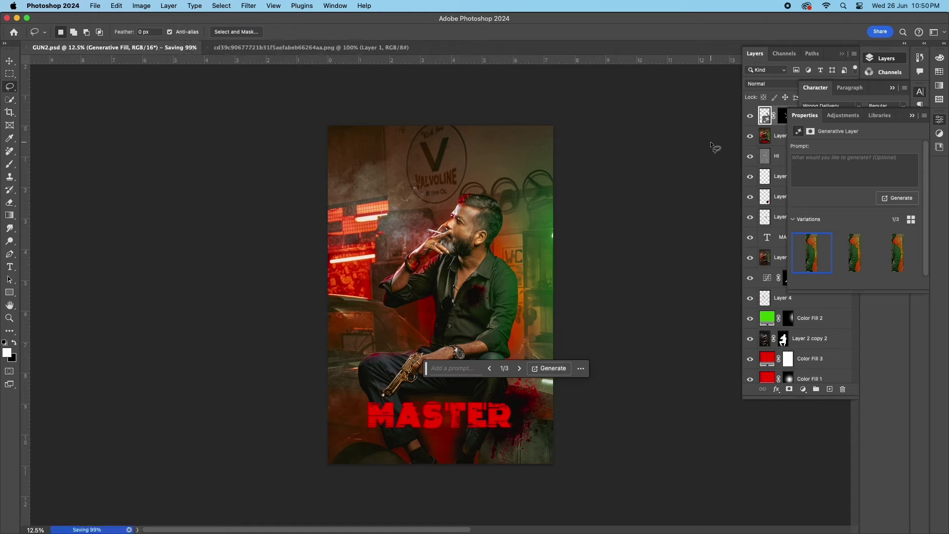
pyautogui.press('z')
pyautogui.moveTo(478, 292)
pyautogui.mouseDown()
pyautogui.moveTo(502, 315)
pyautogui.moveTo(568, 316)
pyautogui.mouseUp()
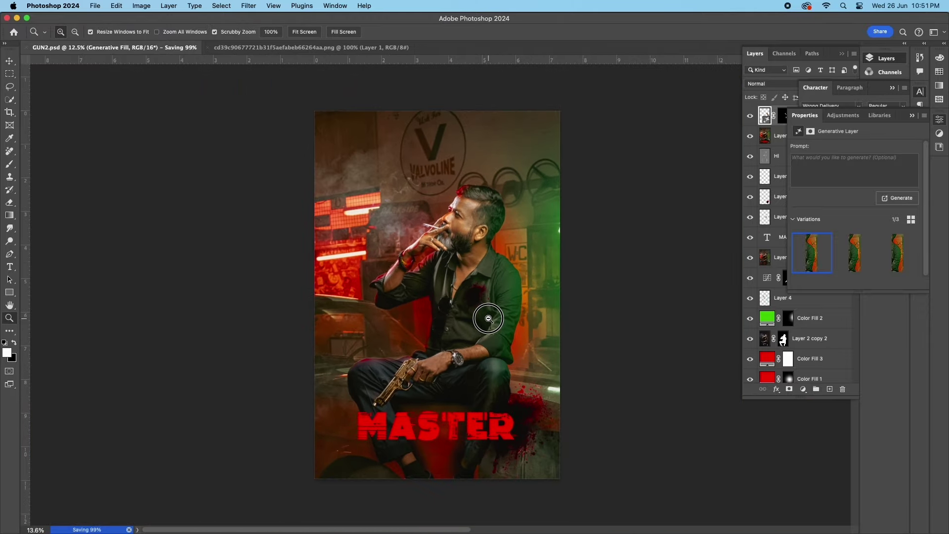
pyautogui.press('Tab')
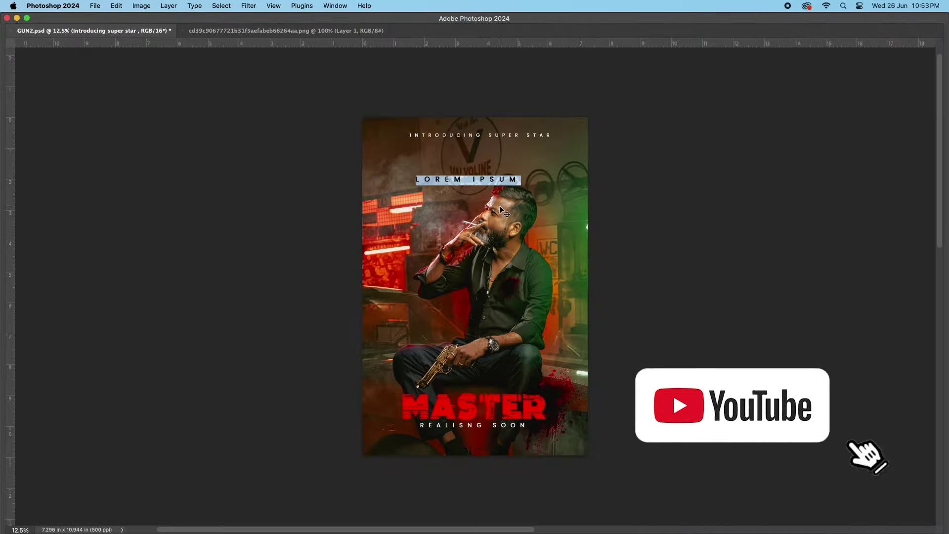
# Enter the star's name in the credit line, move it up, and tighten its tracking
pyautogui.write('AS K>GANESH')
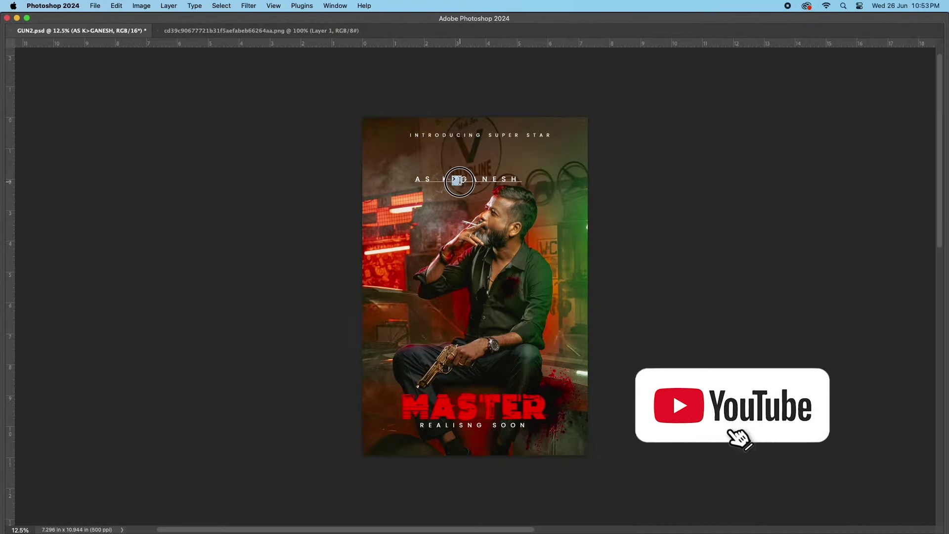
pyautogui.write('.')
pyautogui.moveTo(467, 179); pyautogui.dragTo(494, 145)
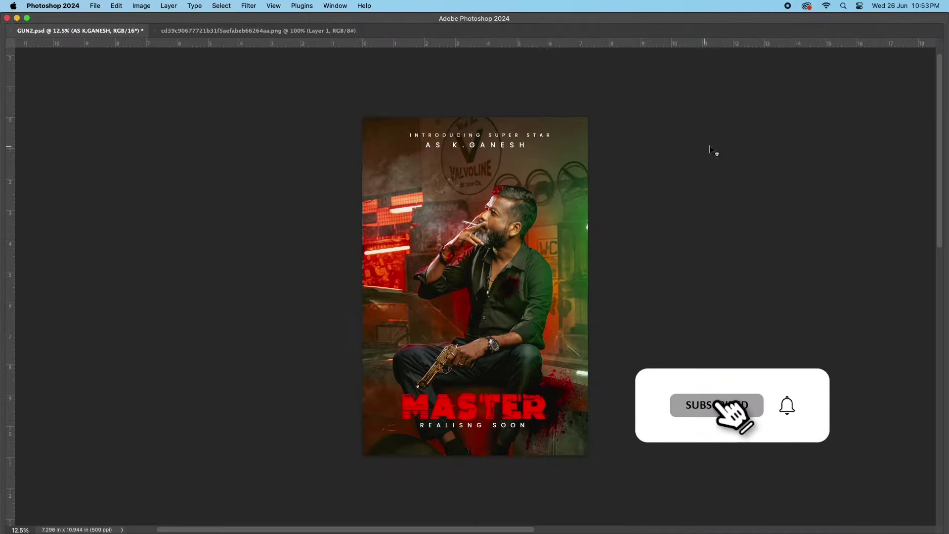
pyautogui.press('Tab')
pyautogui.hotkey('alt', 'Left')
pyautogui.hotkey('alt', 'Left')
pyautogui.hotkey('alt', 'Left')
pyautogui.press('Tab')
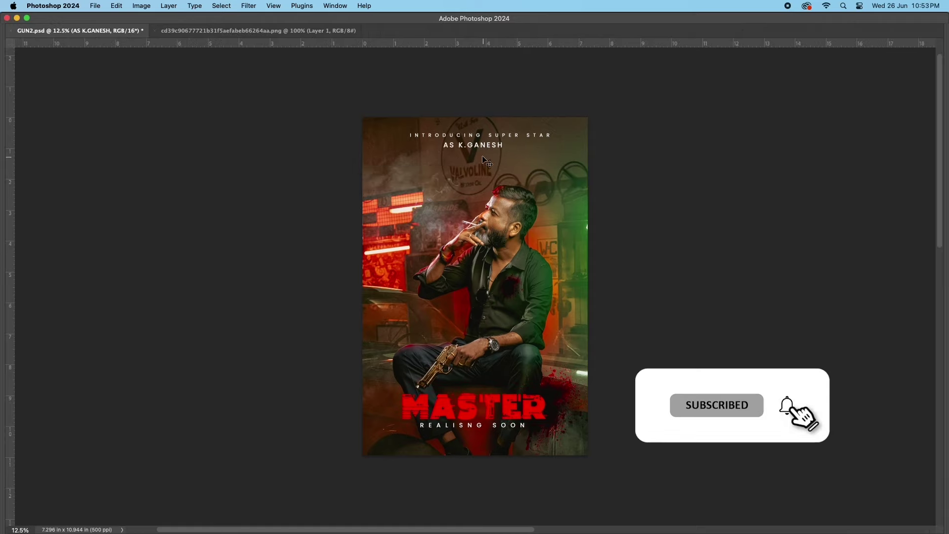
# Move the INTRODUCING SUPER STAR layer below the name line
pyautogui.press('super+r')
pyautogui.rightClick(487, 153)
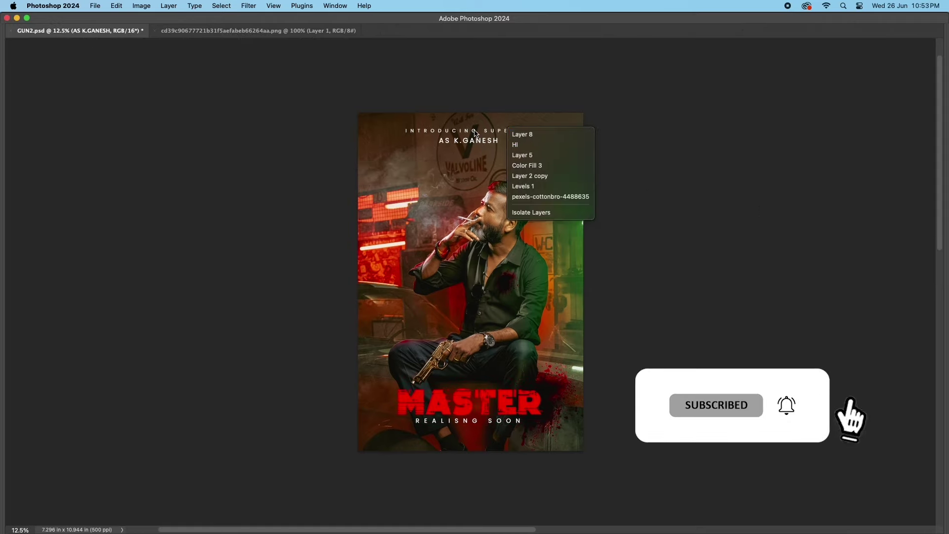
pyautogui.click(539, 198)
pyautogui.moveTo(502, 133); pyautogui.dragTo(501, 151)
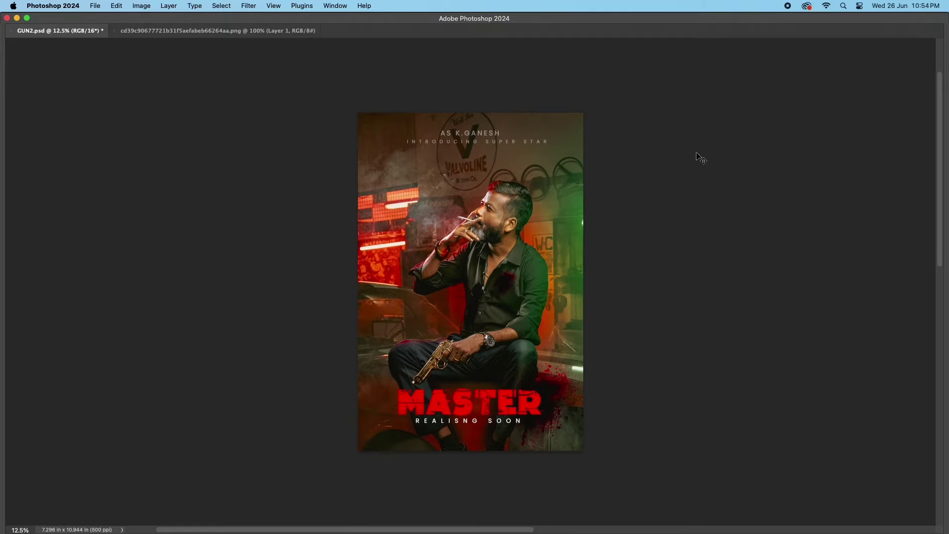
pyautogui.press('Tab')
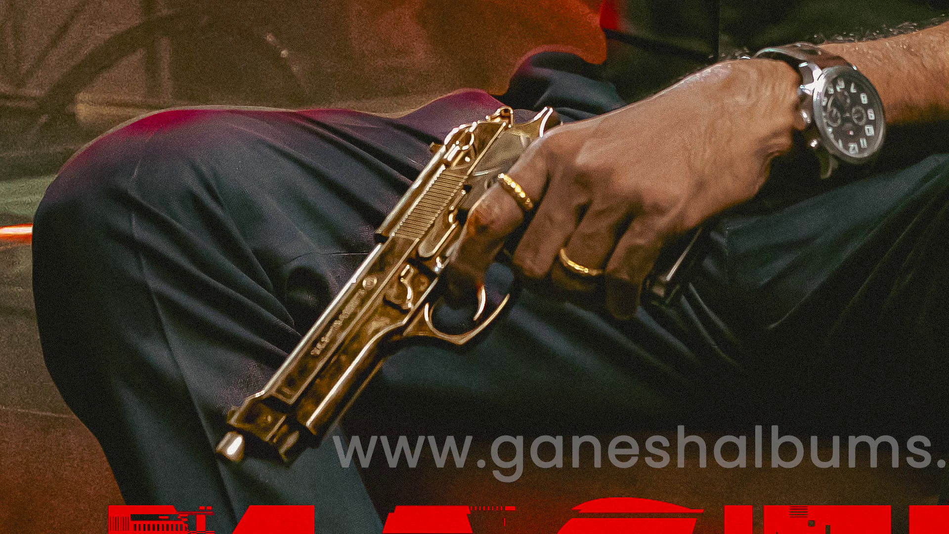